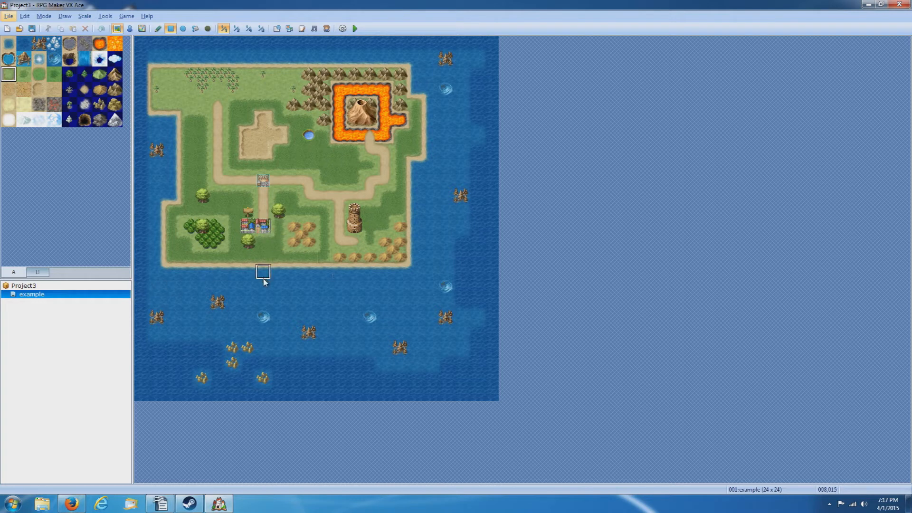
# Create a 35 x 30 map named example town under the example map and fill it with the meadow tile.
pyautogui.rightClick(35, 298)
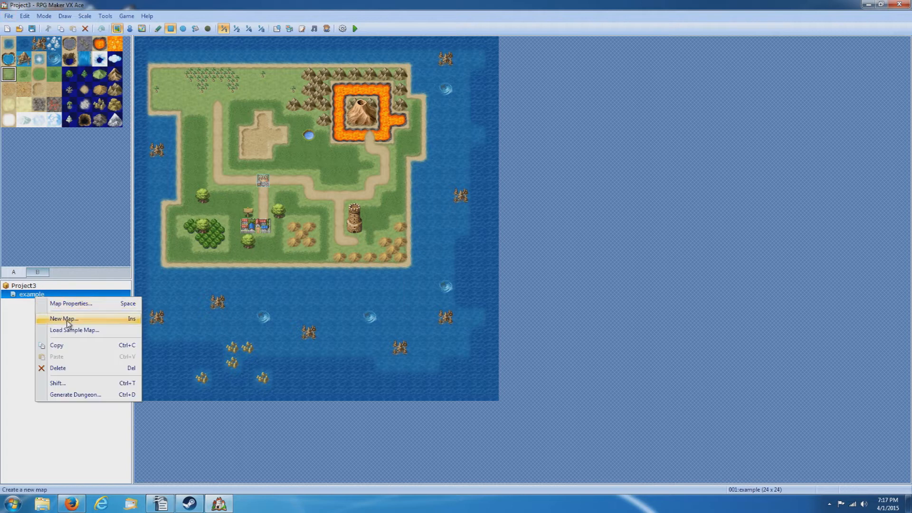
pyautogui.click(66, 319)
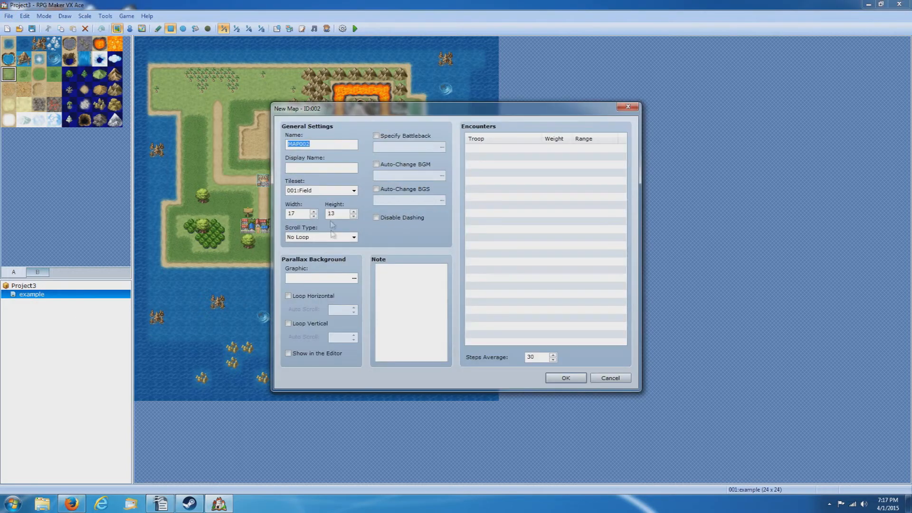
pyautogui.write('example town')
pyautogui.click(565, 377)
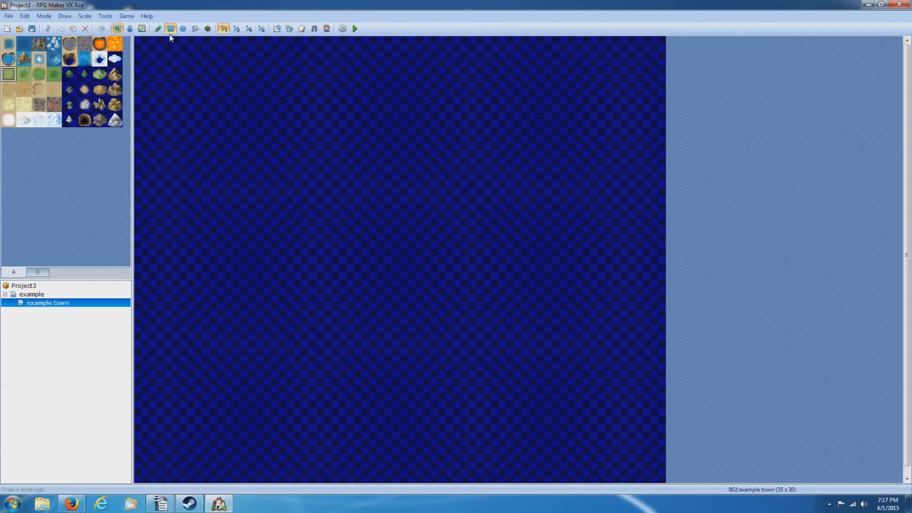
pyautogui.moveTo(142, 43)
pyautogui.mouseDown()
pyautogui.moveTo(239, 223)
pyautogui.moveTo(717, 504)
pyautogui.mouseUp()
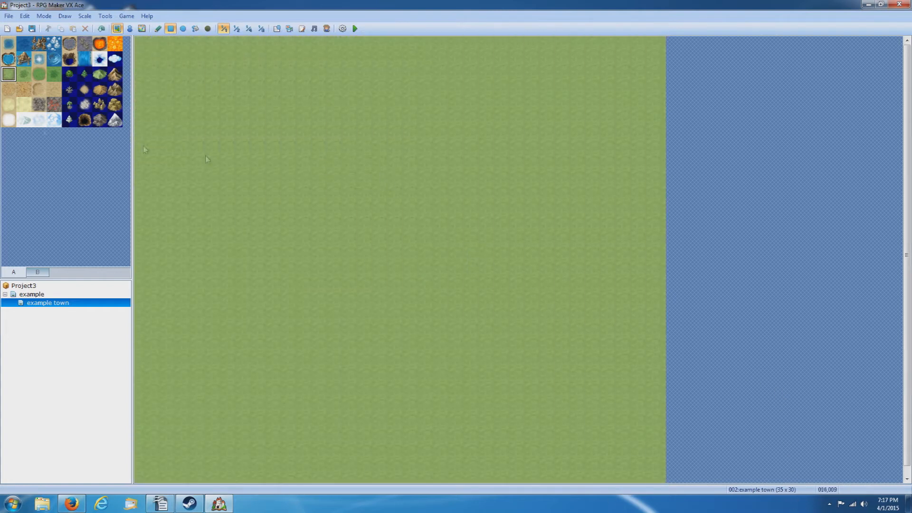
# Change the example town map's tileset to 002:Exterior in its map properties.
pyautogui.rightClick(70, 309)
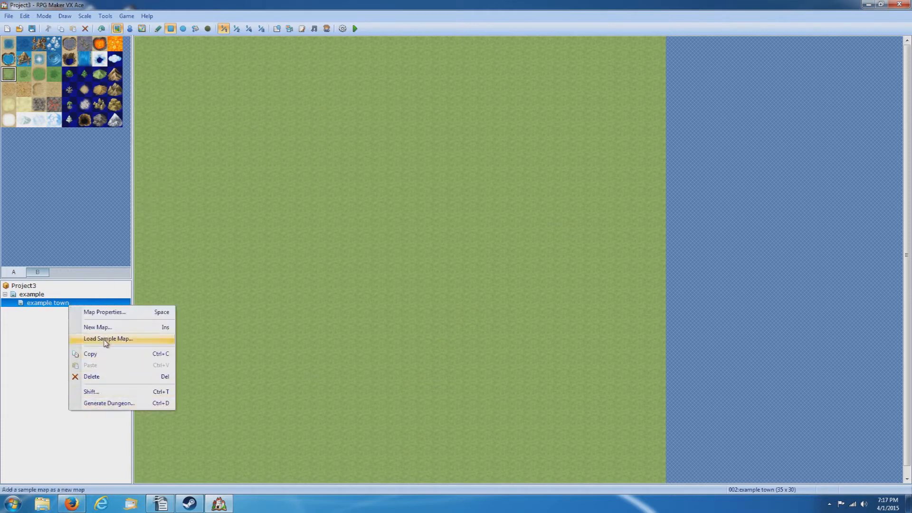
pyautogui.click(102, 311)
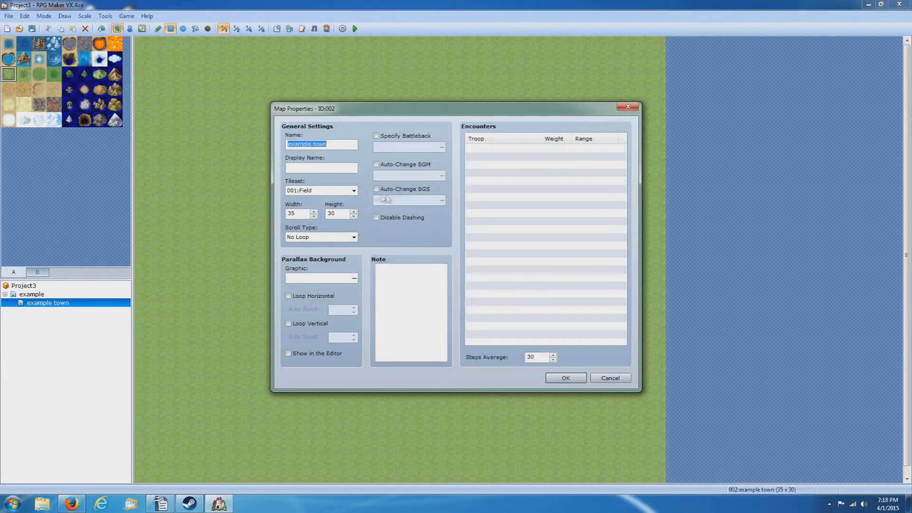
pyautogui.click(354, 191)
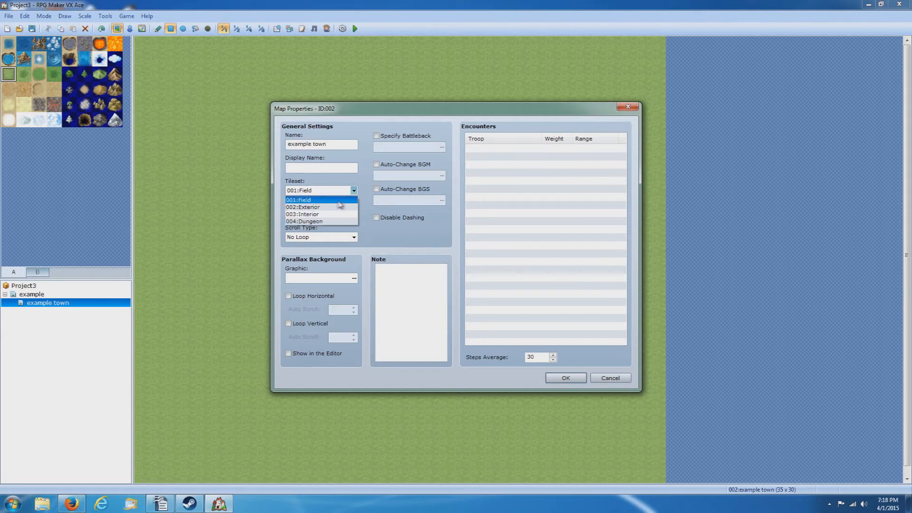
pyautogui.click(303, 209)
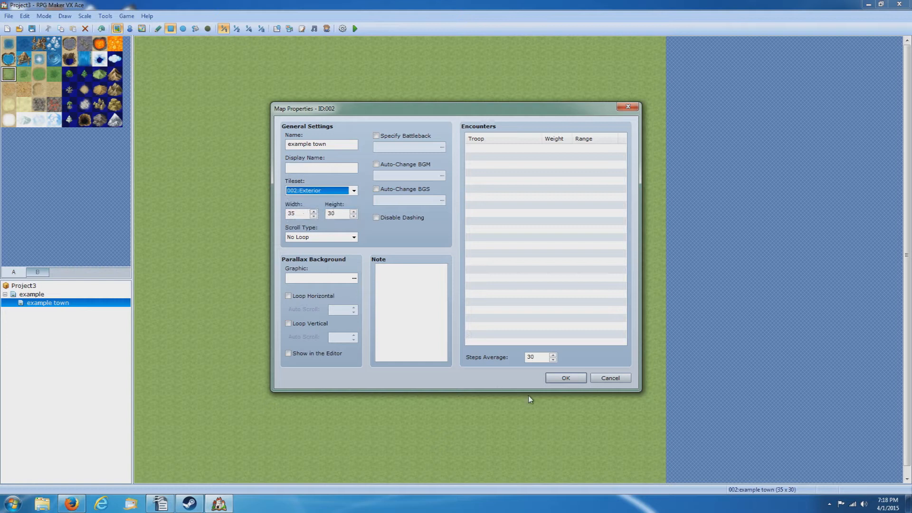
pyautogui.click(564, 378)
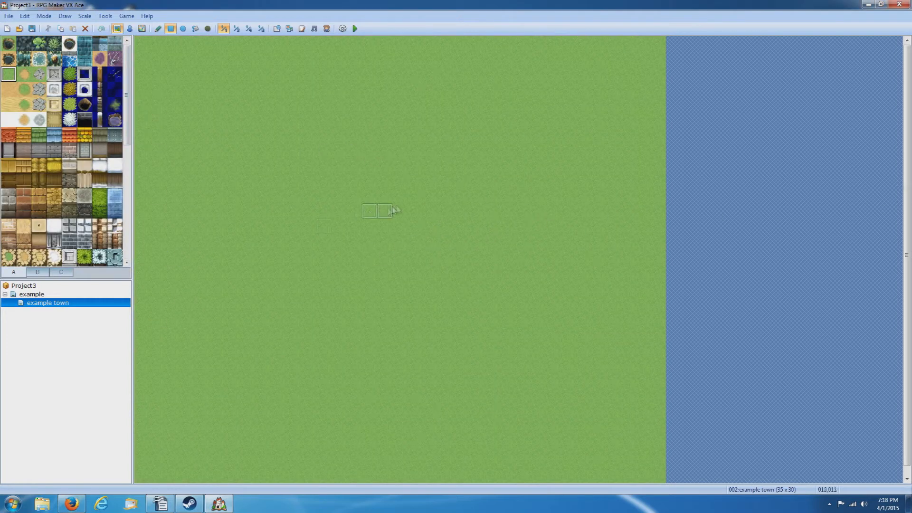
# Paint a Cliff (Meadow) wall 4 tiles high from the map's west edge as two offset blocks, about 3 and 6 tiles wide.
pyautogui.moveTo(126, 105); pyautogui.dragTo(135, 172)
pyautogui.click(9, 118)
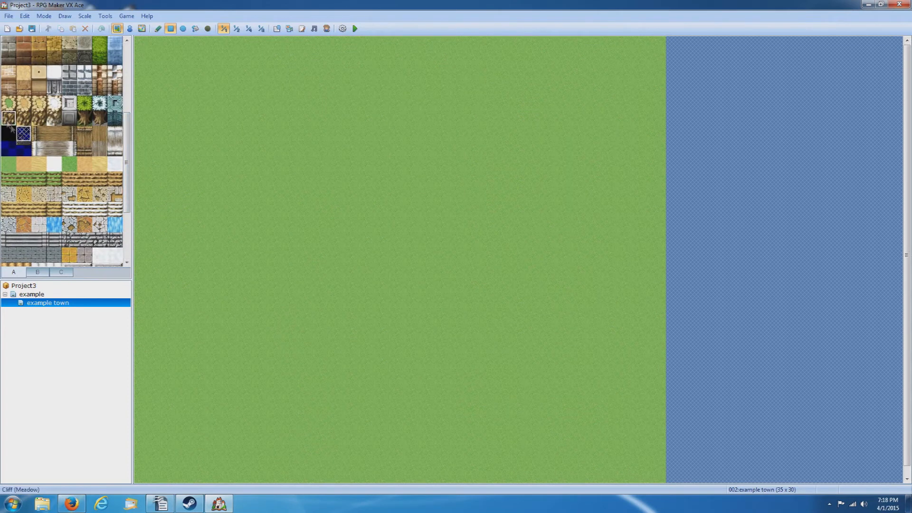
pyautogui.click(138, 318)
pyautogui.moveTo(142, 339)
pyautogui.mouseDown()
pyautogui.moveTo(141, 360)
pyautogui.moveTo(156, 362)
pyautogui.moveTo(173, 327)
pyautogui.moveTo(174, 358)
pyautogui.moveTo(184, 334)
pyautogui.moveTo(188, 376)
pyautogui.moveTo(259, 383)
pyautogui.mouseUp()
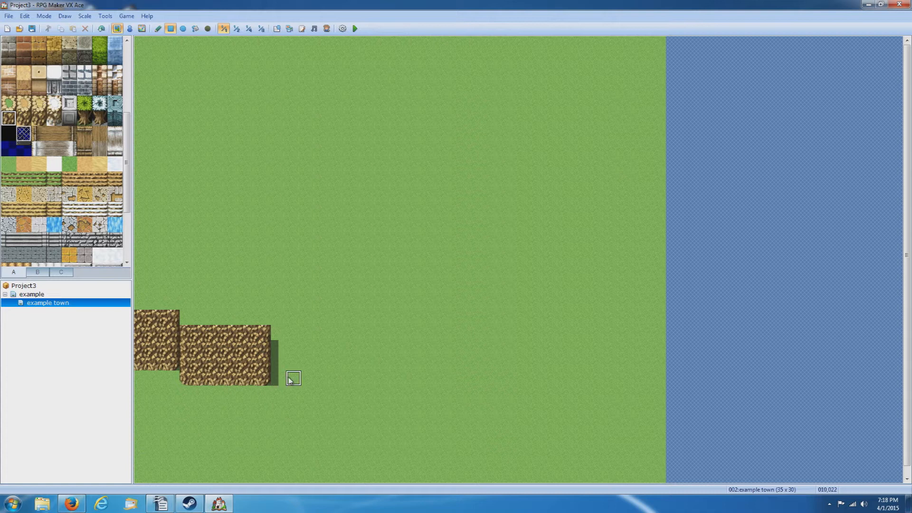
# Continue the cliff wall beyond a two-tile gap with a 7-tile-wide lower block and a slightly higher section reaching the map's east edge.
pyautogui.moveTo(323, 379)
pyautogui.mouseDown()
pyautogui.moveTo(324, 331)
pyautogui.moveTo(350, 330)
pyautogui.mouseUp()
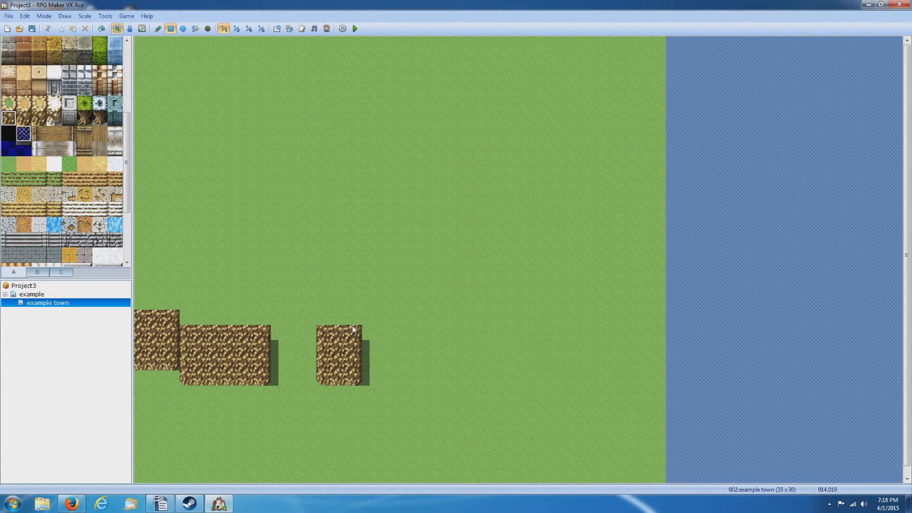
pyautogui.moveTo(353, 327); pyautogui.dragTo(308, 332)
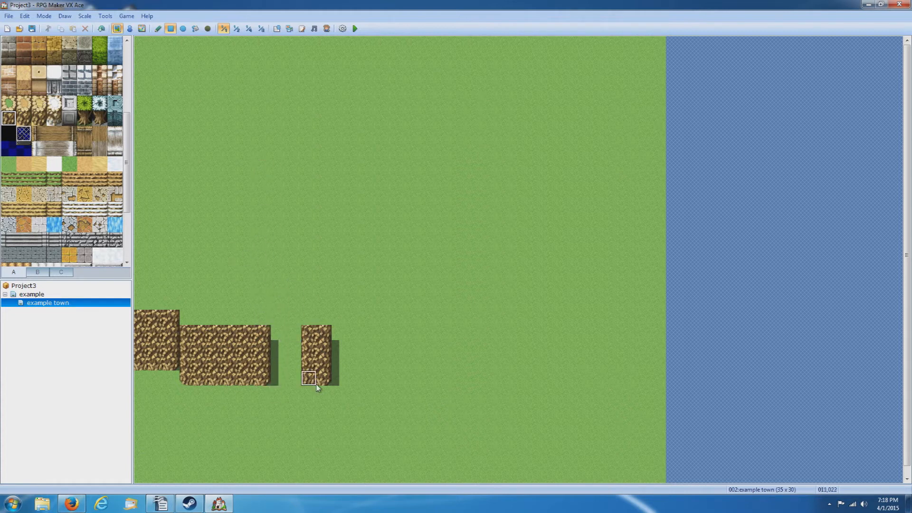
pyautogui.moveTo(336, 338); pyautogui.dragTo(382, 380)
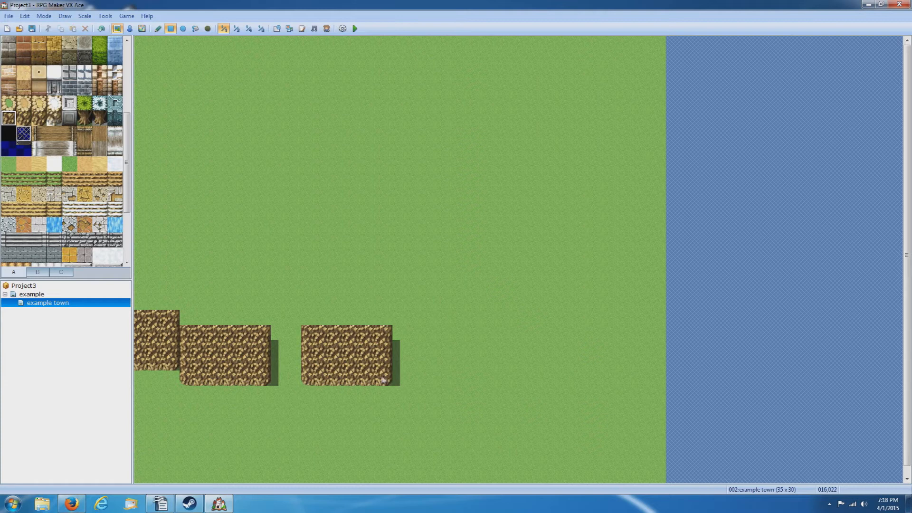
pyautogui.click(400, 335)
pyautogui.moveTo(402, 356)
pyautogui.mouseDown()
pyautogui.moveTo(404, 380)
pyautogui.moveTo(419, 325)
pyautogui.moveTo(667, 327)
pyautogui.mouseUp()
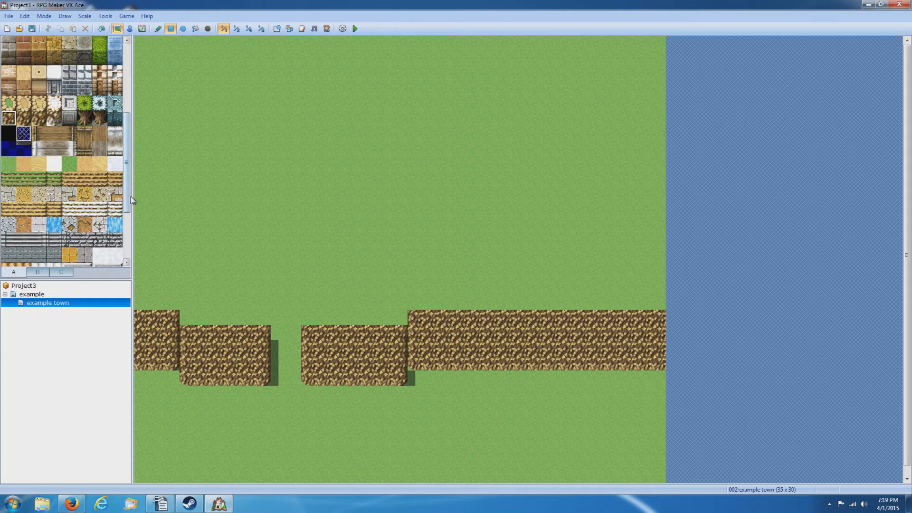
# Try placing single cliff side tiles at the east end of the cliff wall, then undo them.
pyautogui.scroll(-3, 129, 199)
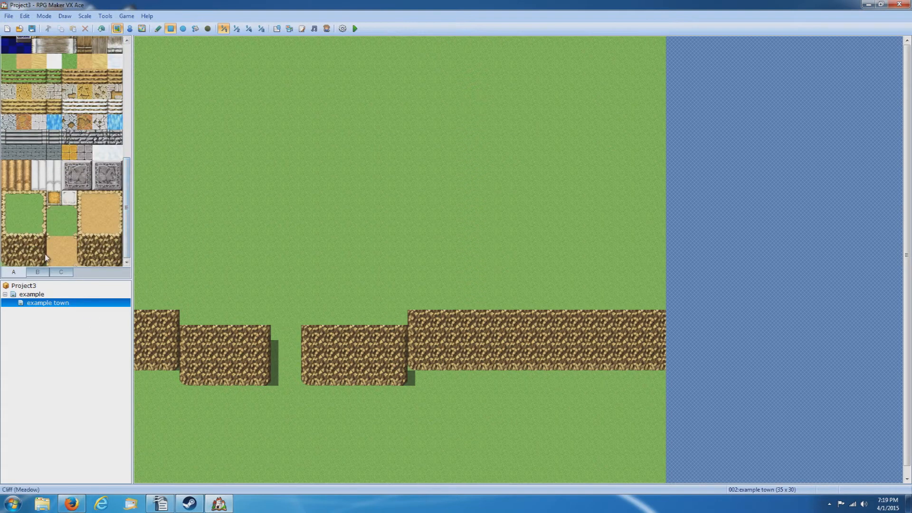
pyautogui.click(43, 246)
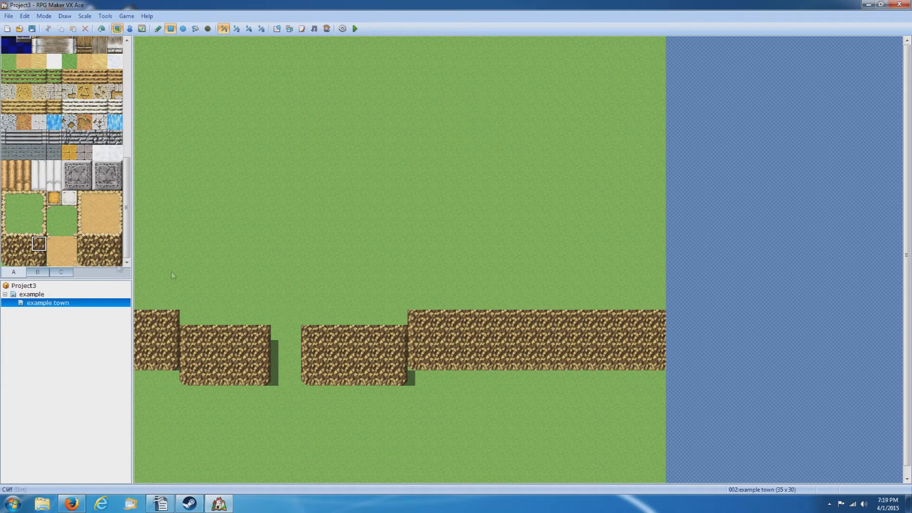
pyautogui.click(660, 321)
pyautogui.moveTo(658, 326); pyautogui.dragTo(660, 368)
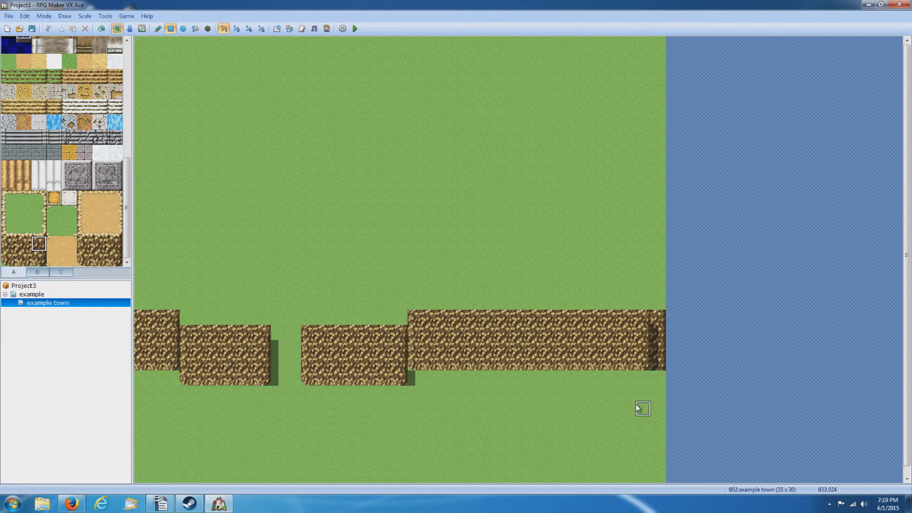
pyautogui.hotkey('ctrl', 'z')
pyautogui.hotkey('ctrl', 'z')
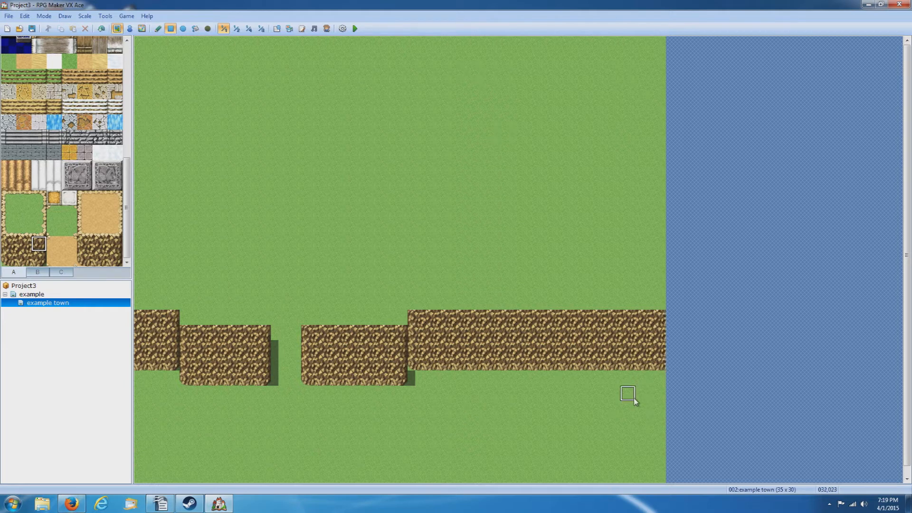
pyautogui.click(9, 258)
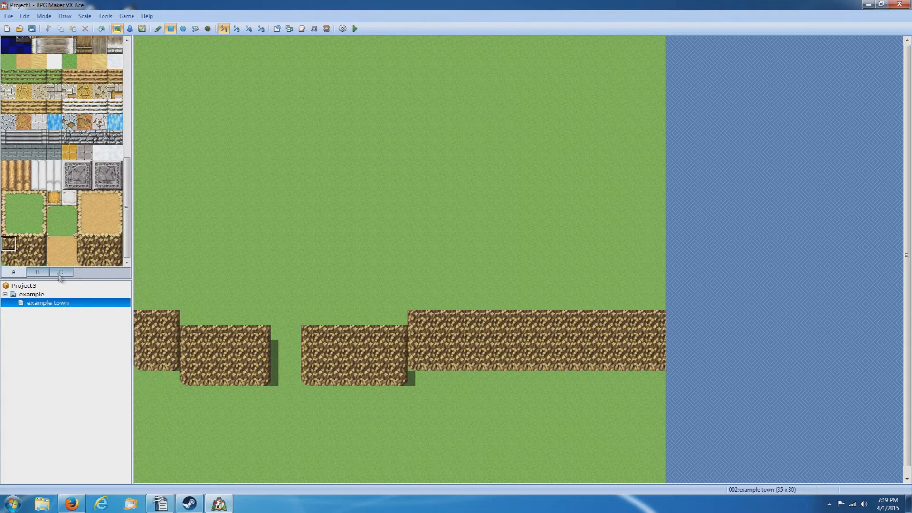
pyautogui.click(39, 258)
pyautogui.click(658, 362)
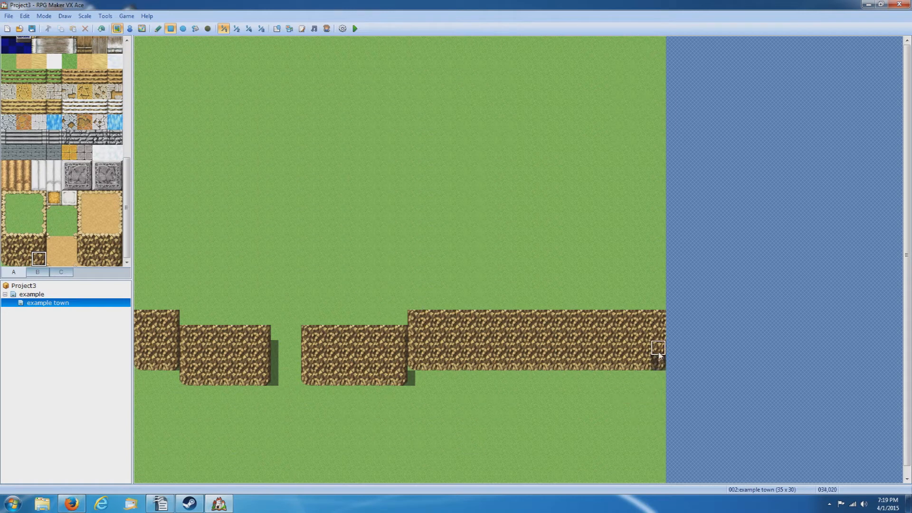
pyautogui.hotkey('ctrl', 'z')
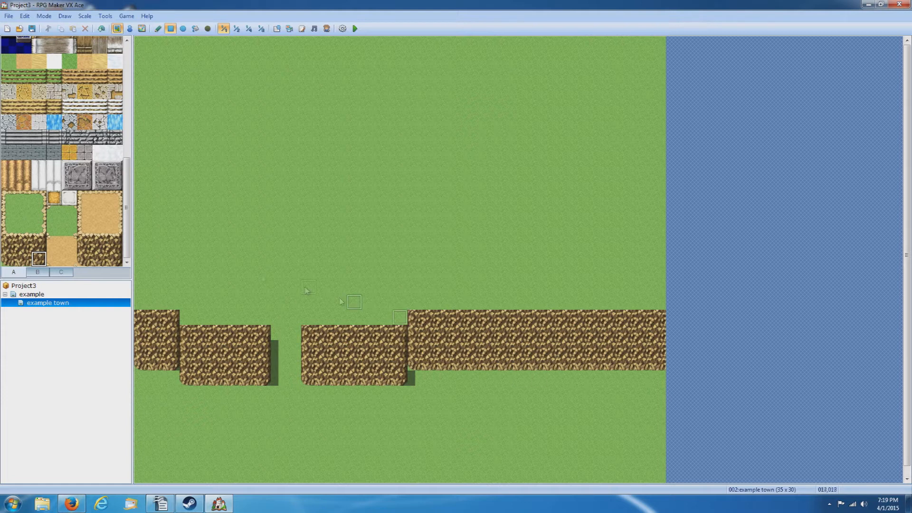
# Place plateau edge tiles above the cliff at the map's east edge, with a bottom edge piece and a corner tile joining them.
pyautogui.click(40, 216)
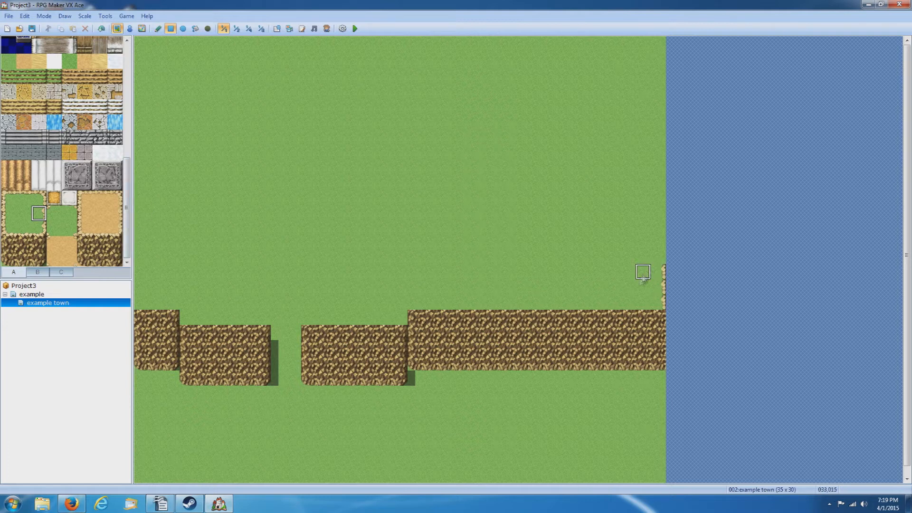
pyautogui.click(23, 230)
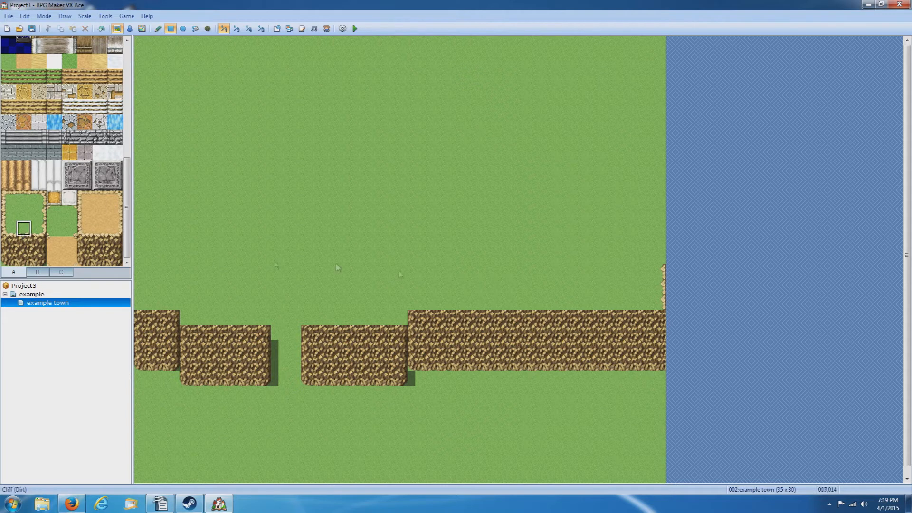
pyautogui.click(652, 307)
pyautogui.click(40, 230)
pyautogui.click(659, 302)
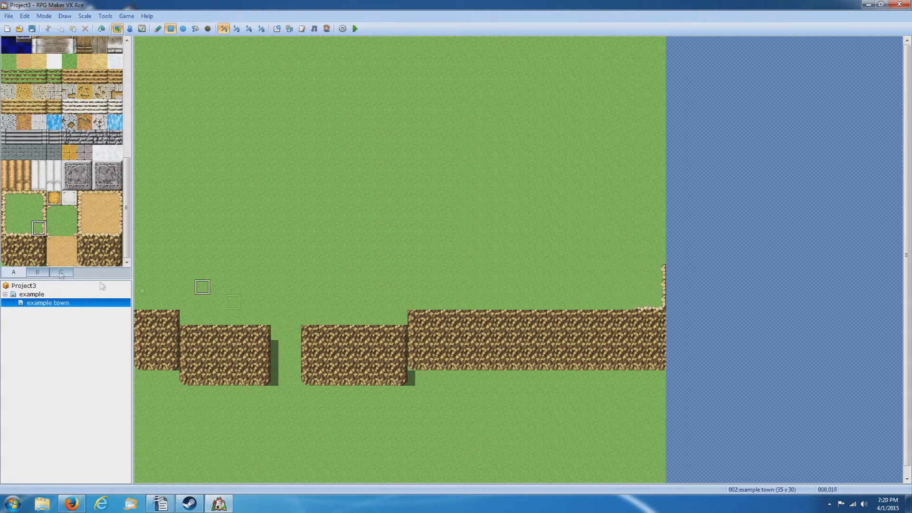
pyautogui.click(25, 232)
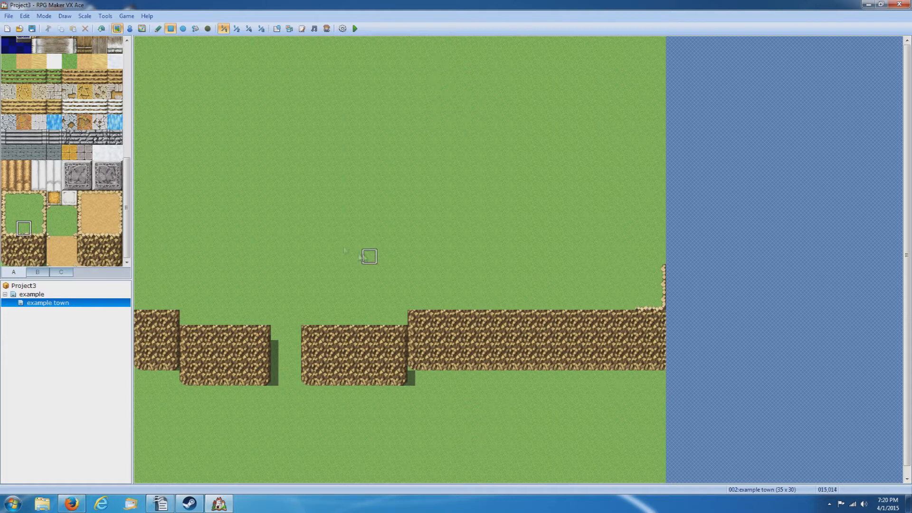
# Try stamping meadow plateau and cliff tiles in the open grass in the map's northwest part.
pyautogui.moveTo(127, 223); pyautogui.dragTo(128, 164)
pyautogui.click(10, 160)
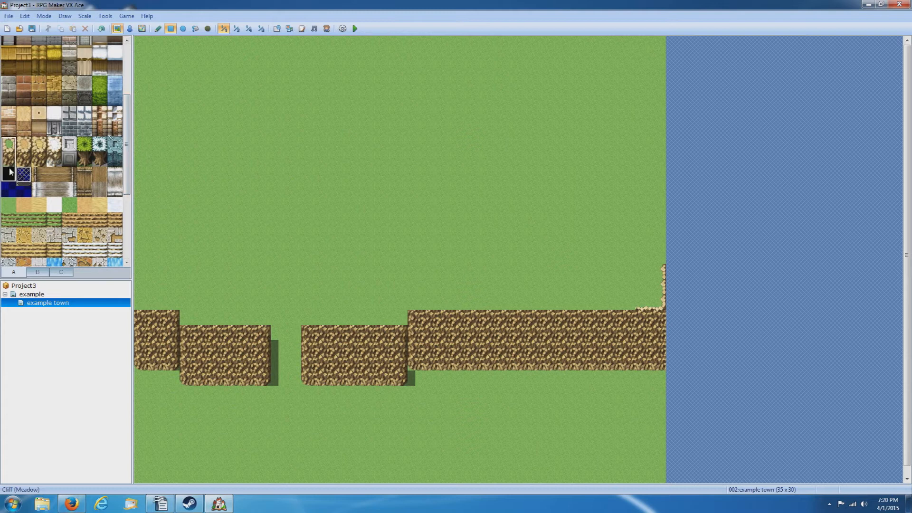
pyautogui.click(248, 127)
pyautogui.click(248, 157)
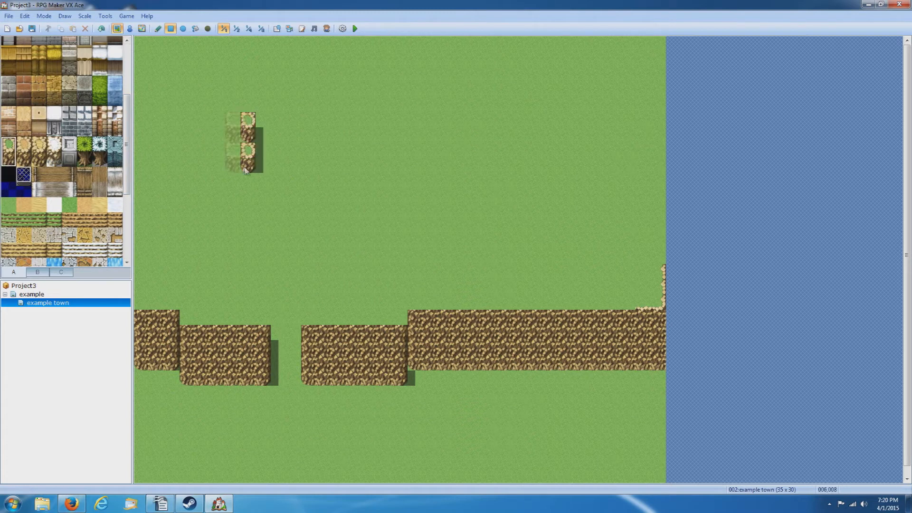
pyautogui.moveTo(259, 173); pyautogui.dragTo(272, 173)
# Paint a trial raised plateau about 7 tiles wide with a 4-tile-high cliff face using the Pencil tool.
pyautogui.click(158, 29)
pyautogui.moveTo(249, 122)
pyautogui.mouseDown()
pyautogui.moveTo(251, 169)
pyautogui.moveTo(282, 181)
pyautogui.moveTo(284, 125)
pyautogui.mouseUp()
pyautogui.click(8, 159)
pyautogui.moveTo(248, 196)
pyautogui.mouseDown()
pyautogui.moveTo(285, 195)
pyautogui.moveTo(309, 150)
pyautogui.moveTo(278, 120)
pyautogui.moveTo(248, 166)
pyautogui.moveTo(292, 152)
pyautogui.moveTo(249, 188)
pyautogui.moveTo(324, 195)
pyautogui.moveTo(315, 123)
pyautogui.mouseUp()
pyautogui.click(8, 143)
pyautogui.moveTo(247, 103)
pyautogui.mouseDown()
pyautogui.moveTo(247, 119)
pyautogui.moveTo(325, 138)
pyautogui.moveTo(323, 104)
pyautogui.moveTo(261, 101)
pyautogui.moveTo(279, 120)
pyautogui.moveTo(325, 102)
pyautogui.moveTo(310, 89)
pyautogui.moveTo(232, 93)
pyautogui.moveTo(235, 135)
pyautogui.moveTo(258, 137)
pyautogui.mouseUp()
pyautogui.click(8, 159)
pyautogui.moveTo(232, 148); pyautogui.dragTo(232, 199)
# Paint a small patch of the gray-brown roof tile on top of the trial plateau.
pyautogui.moveTo(128, 135); pyautogui.dragTo(136, 101)
pyautogui.click(29, 118)
pyautogui.moveTo(263, 103)
pyautogui.mouseDown()
pyautogui.moveTo(283, 121)
pyautogui.moveTo(303, 118)
pyautogui.moveTo(278, 106)
pyautogui.mouseUp()
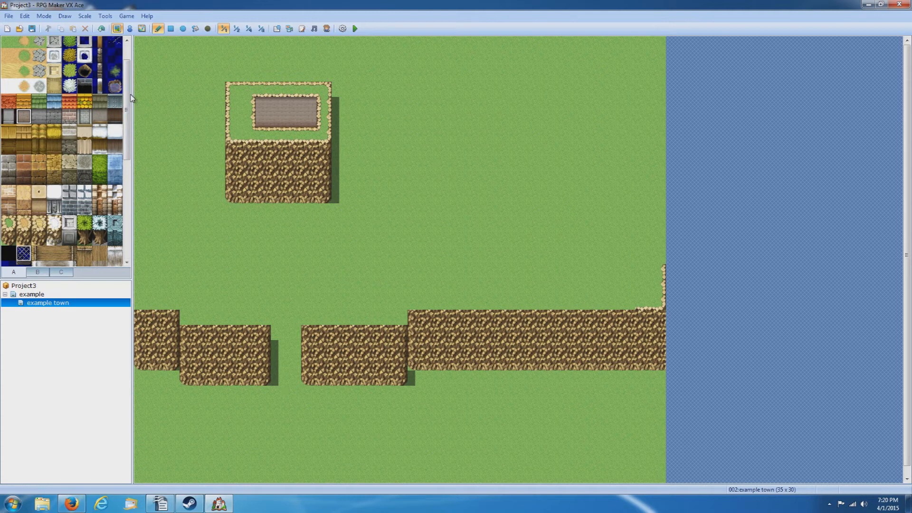
# Erase the whole trial plateau by painting over it with the meadow ground tile.
pyautogui.scroll(2, 95, 95)
pyautogui.click(8, 73)
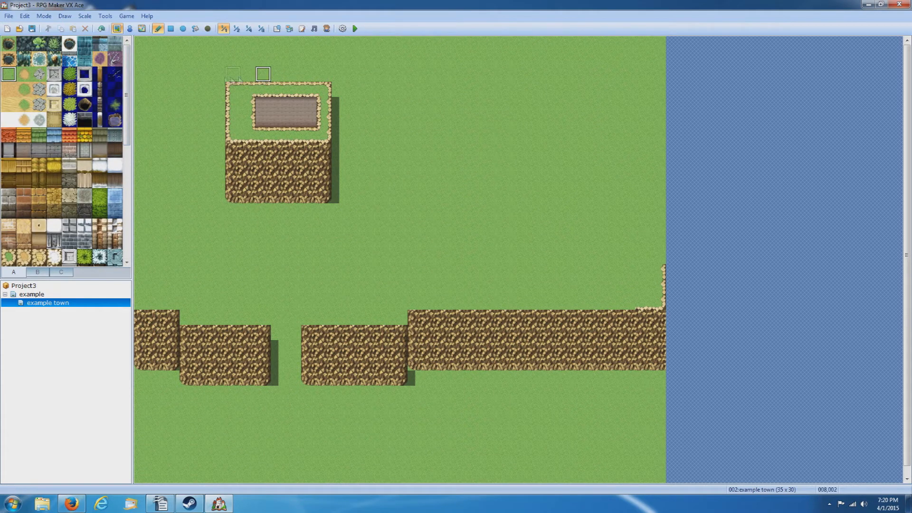
pyautogui.moveTo(228, 105)
pyautogui.mouseDown()
pyautogui.moveTo(248, 90)
pyautogui.moveTo(232, 104)
pyautogui.moveTo(248, 135)
pyautogui.moveTo(230, 116)
pyautogui.moveTo(185, 118)
pyautogui.moveTo(383, 135)
pyautogui.moveTo(223, 145)
pyautogui.moveTo(294, 166)
pyautogui.moveTo(204, 163)
pyautogui.moveTo(319, 194)
pyautogui.moveTo(230, 195)
pyautogui.mouseUp()
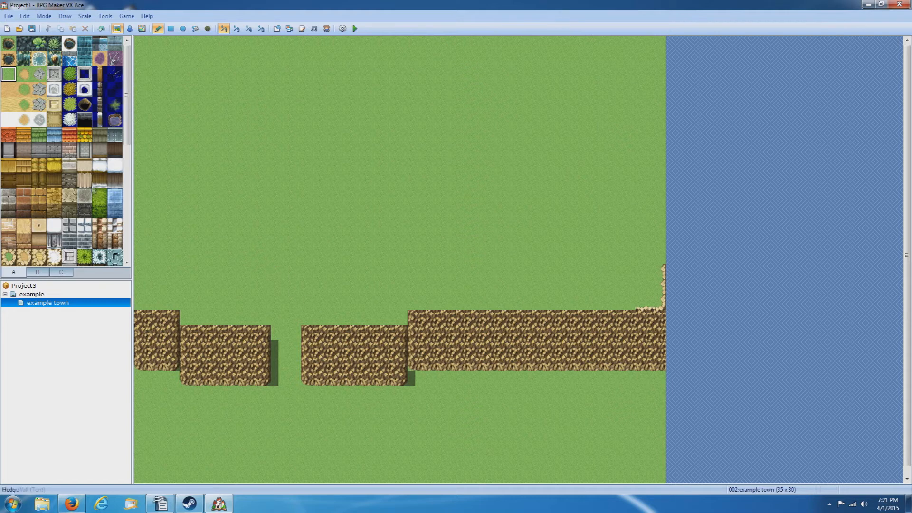
# Extend the plateau edge up the map's entire east side and along the top of the long eastern cliff section.
pyautogui.moveTo(122, 131); pyautogui.dragTo(138, 255)
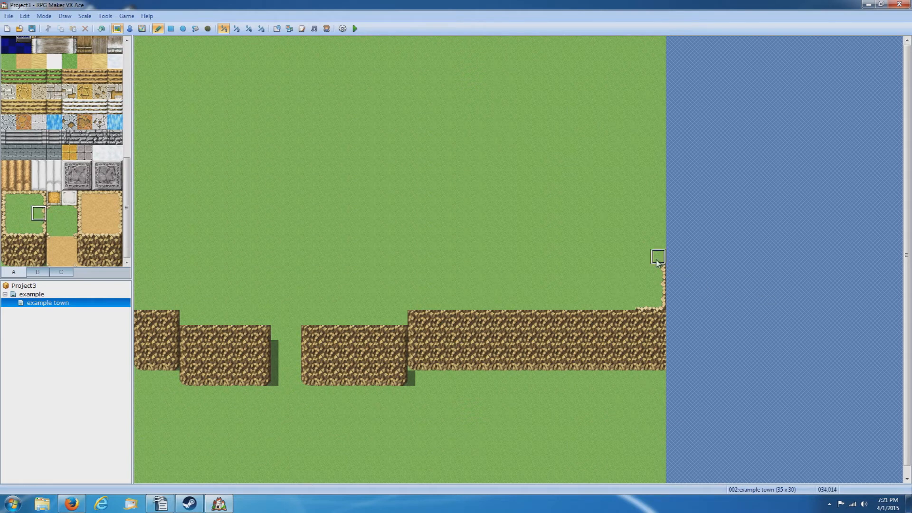
pyautogui.moveTo(658, 259); pyautogui.dragTo(658, 43)
pyautogui.click(24, 228)
pyautogui.moveTo(631, 316); pyautogui.dragTo(414, 316)
# Turn the plateau edge down at the step in the eastern cliff and line the top of the lower block toward the gap.
pyautogui.click(7, 199)
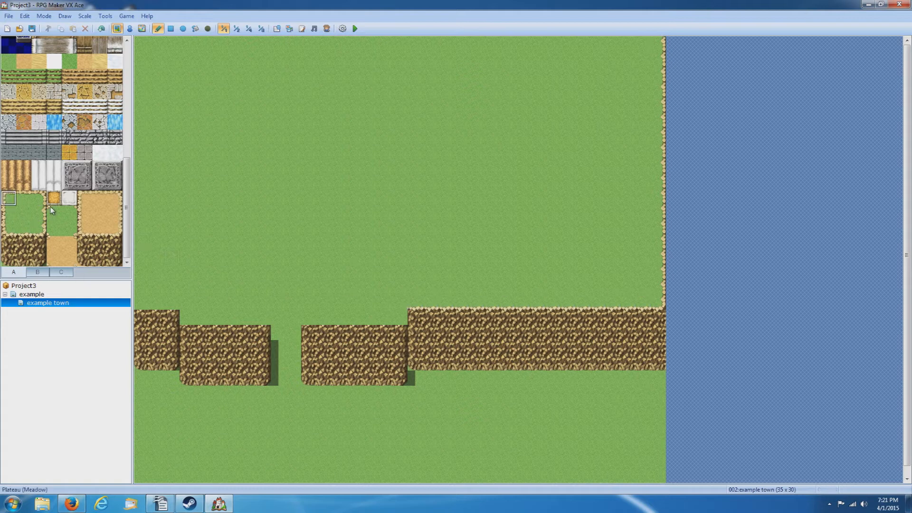
pyautogui.click(399, 309)
pyautogui.click(24, 229)
pyautogui.moveTo(401, 318); pyautogui.dragTo(309, 318)
# Add the bottom-left corner to the eastern plateau and run its west edge along the gap up to the map's north border.
pyautogui.click(39, 229)
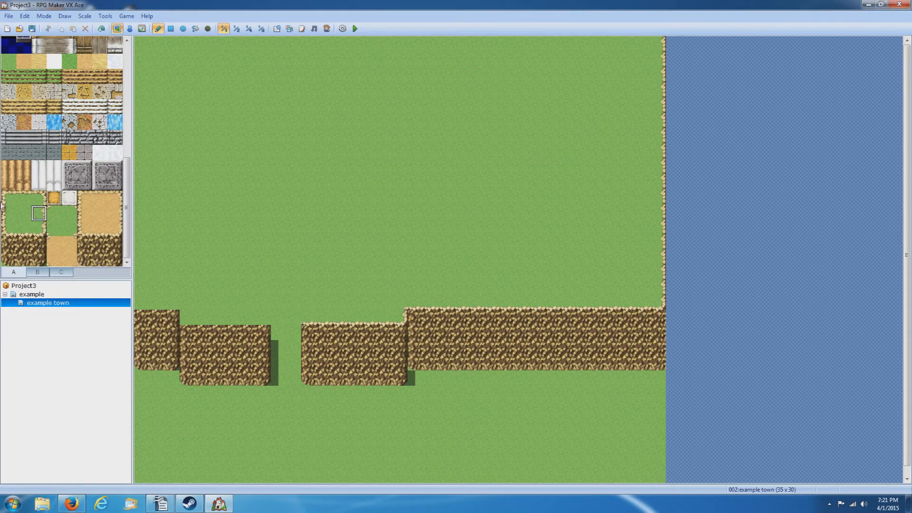
pyautogui.click(8, 229)
pyautogui.click(8, 213)
pyautogui.moveTo(304, 315)
pyautogui.mouseDown()
pyautogui.moveTo(307, 198)
pyautogui.moveTo(295, 180)
pyautogui.mouseUp()
pyautogui.moveTo(395, 302)
pyautogui.mouseDown()
pyautogui.moveTo(306, 197)
pyautogui.moveTo(309, 40)
pyautogui.mouseUp()
# Run the western plateau's east edge along the gap up to the north border and place its bottom-right corner.
pyautogui.click(39, 214)
pyautogui.moveTo(265, 323); pyautogui.dragTo(266, 41)
pyautogui.click(23, 228)
pyautogui.click(38, 230)
pyautogui.click(264, 320)
# Line the top of the lower western cliff block with plateau edge tiles and add the corner where it steps up.
pyautogui.click(25, 230)
pyautogui.moveTo(249, 318)
pyautogui.mouseDown()
pyautogui.moveTo(187, 318)
pyautogui.moveTo(142, 303)
pyautogui.moveTo(142, 71)
pyautogui.mouseUp()
pyautogui.click(9, 229)
pyautogui.click(187, 317)
pyautogui.click(24, 229)
pyautogui.click(55, 229)
pyautogui.click(187, 302)
# Finish the plateau edging up the map's west side, with corner tiles at its southwest and northwest ends.
pyautogui.click(8, 217)
pyautogui.click(9, 229)
pyautogui.click(142, 302)
pyautogui.click(8, 215)
pyautogui.click(9, 198)
pyautogui.click(141, 44)
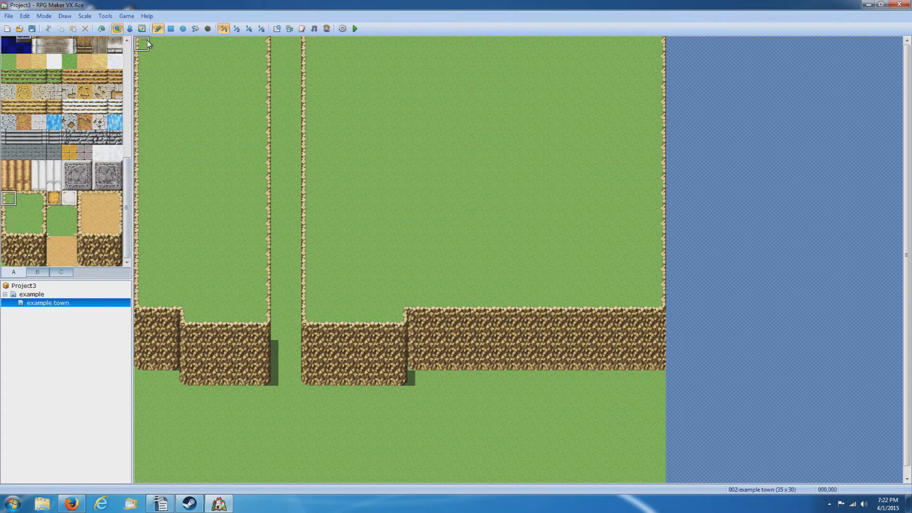
# Line the western plateau's north border with plateau edge tiles and close it with the northeast corner tile.
pyautogui.click(24, 199)
pyautogui.moveTo(157, 44); pyautogui.dragTo(259, 44)
pyautogui.click(40, 199)
pyautogui.click(264, 44)
# Edge the eastern plateau's north border with plateau tiles, placing its northwest and northeast corners.
pyautogui.click(9, 198)
pyautogui.click(308, 44)
pyautogui.click(23, 198)
pyautogui.moveTo(324, 44); pyautogui.dragTo(644, 44)
pyautogui.click(39, 198)
pyautogui.click(659, 44)
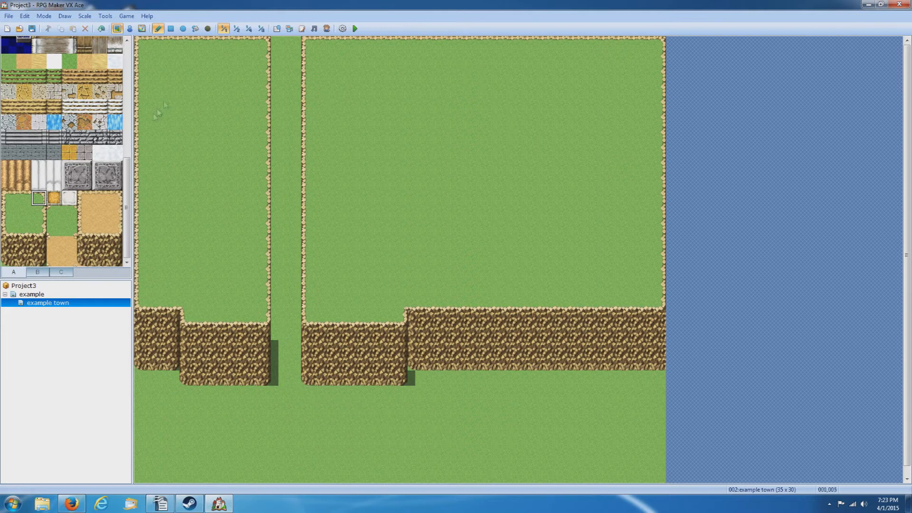
# Use the shadow pen to extend the shadow up the east side of the eastern plateau's protruding cliff block.
pyautogui.click(207, 29)
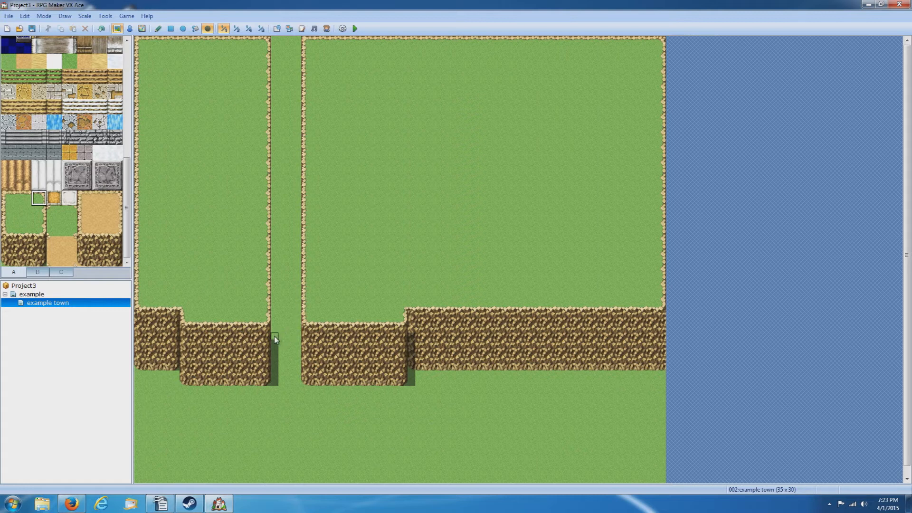
pyautogui.moveTo(277, 42); pyautogui.dragTo(277, 62)
pyautogui.hotkey('ctrl', 'z')
pyautogui.moveTo(274, 336)
pyautogui.mouseDown()
pyautogui.moveTo(278, 61)
pyautogui.moveTo(268, 83)
pyautogui.mouseUp()
pyautogui.hotkey('ctrl', 'z')
pyautogui.hotkey('ctrl', 'z')
# Paint a continuous shadow in the gap along the western plateau's east edge, from the north border down to the existing cliff shadow.
pyautogui.moveTo(275, 114); pyautogui.dragTo(274, 81)
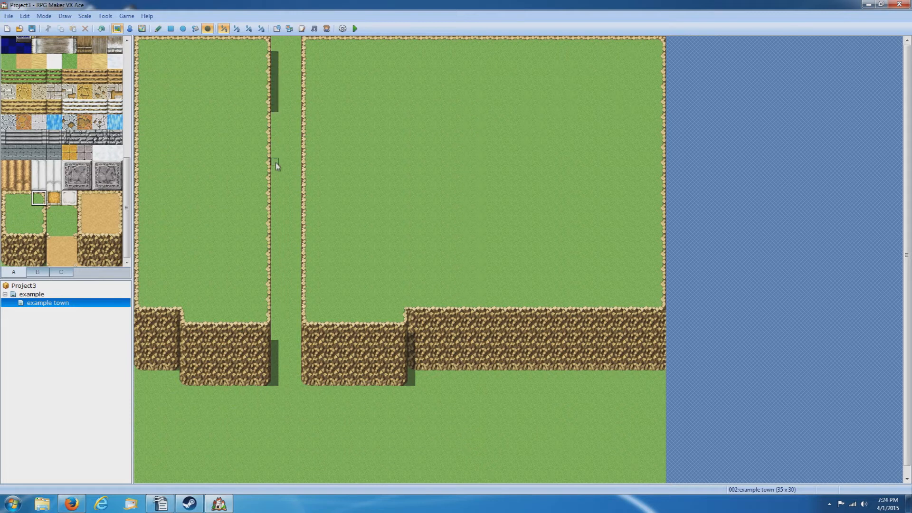
pyautogui.moveTo(275, 163); pyautogui.dragTo(273, 119)
pyautogui.moveTo(275, 247); pyautogui.dragTo(274, 178)
pyautogui.moveTo(274, 308); pyautogui.dragTo(274, 251)
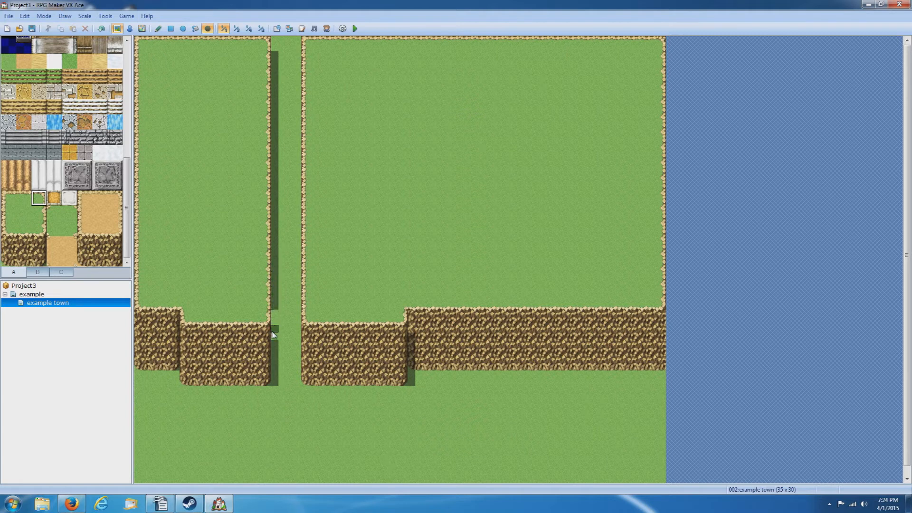
pyautogui.moveTo(275, 313); pyautogui.dragTo(275, 323)
# Close the north end of the gap between the plateaus with a dirt cliff wall two tiles wide and two high.
pyautogui.click(24, 245)
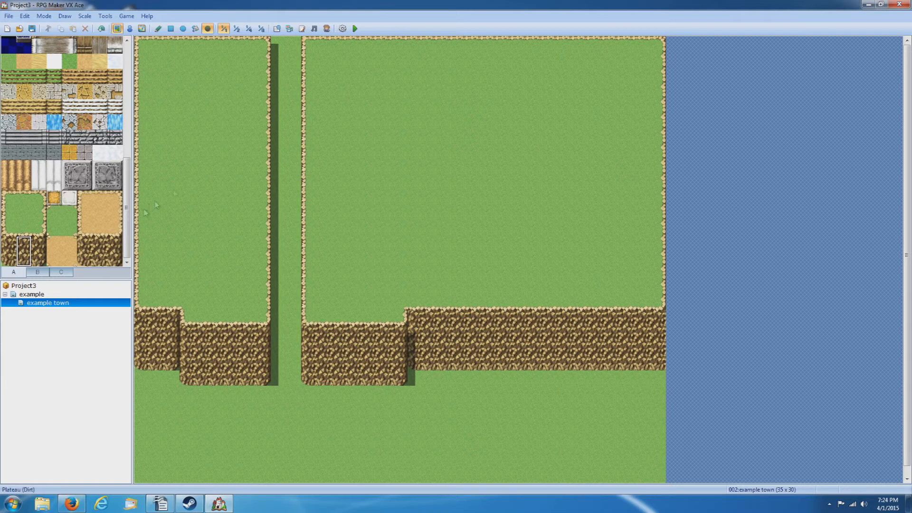
pyautogui.click(159, 28)
pyautogui.click(279, 45)
pyautogui.click(292, 48)
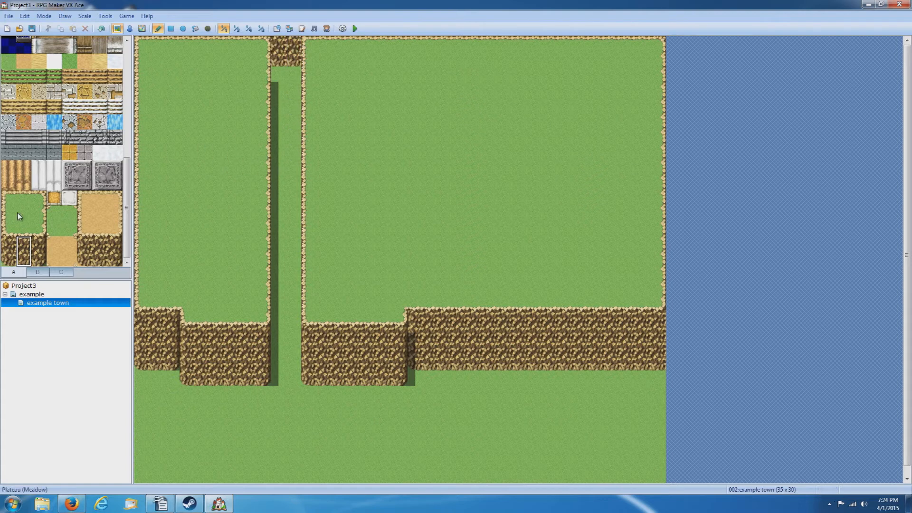
pyautogui.click(27, 229)
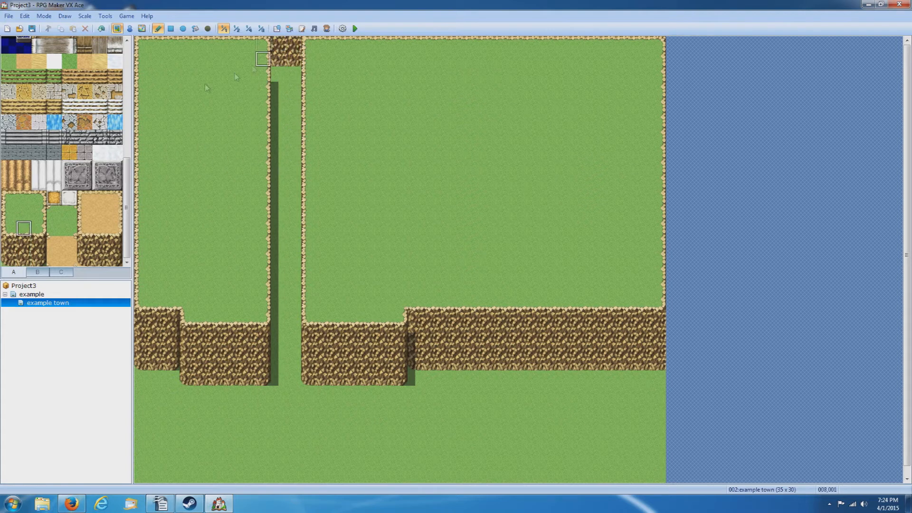
pyautogui.click(21, 229)
pyautogui.click(279, 43)
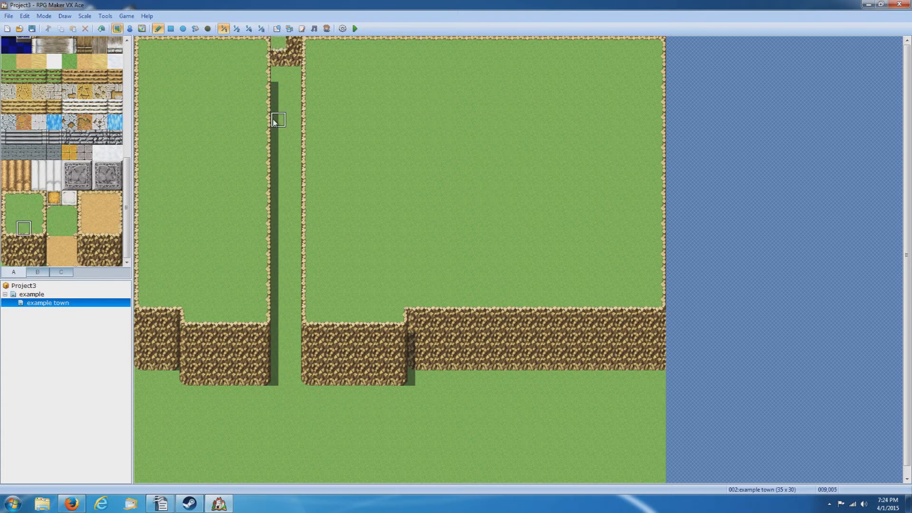
pyautogui.hotkey('ctrl', 'z')
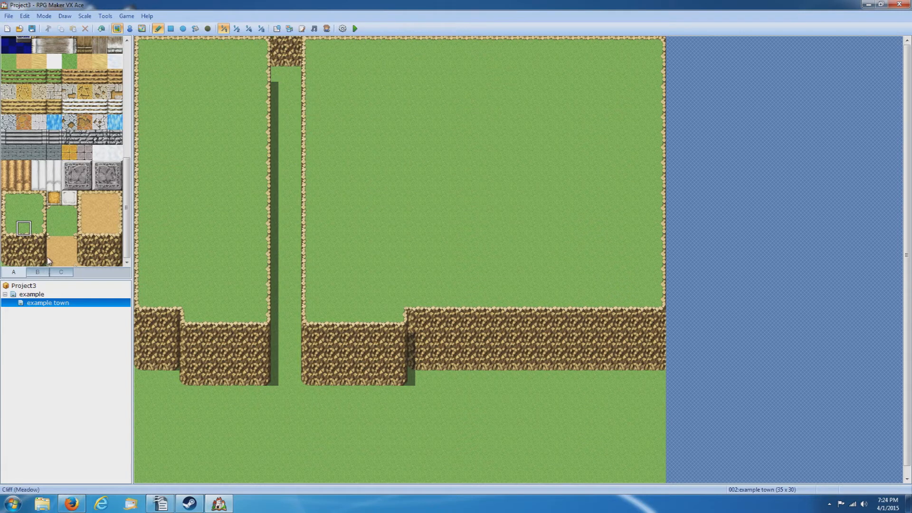
# Add a third row of dirt cliff wall at the gap's north end and shade the wall's west side down to the gap shadow.
pyautogui.scroll(2, 128, 240)
pyautogui.scroll(6, 127, 208)
pyautogui.click(8, 161)
pyautogui.moveTo(279, 72)
pyautogui.mouseDown()
pyautogui.moveTo(291, 46)
pyautogui.moveTo(293, 79)
pyautogui.mouseUp()
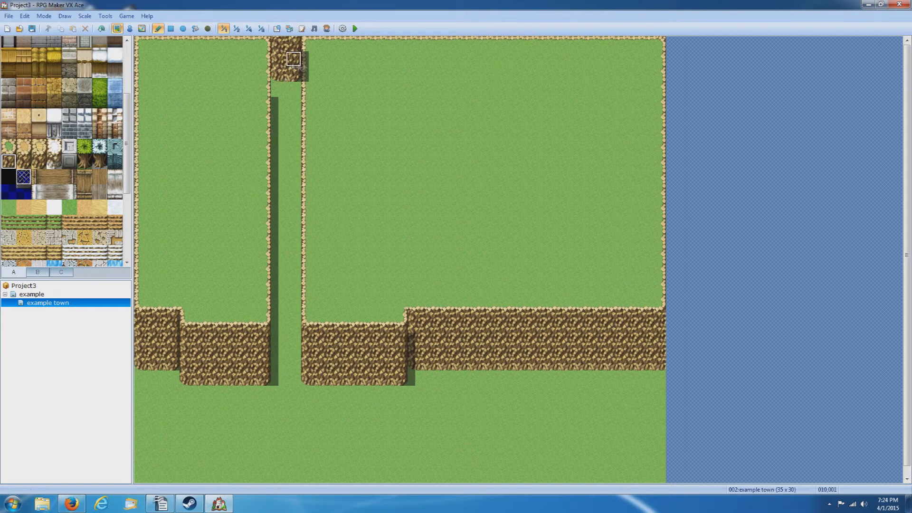
pyautogui.click(207, 29)
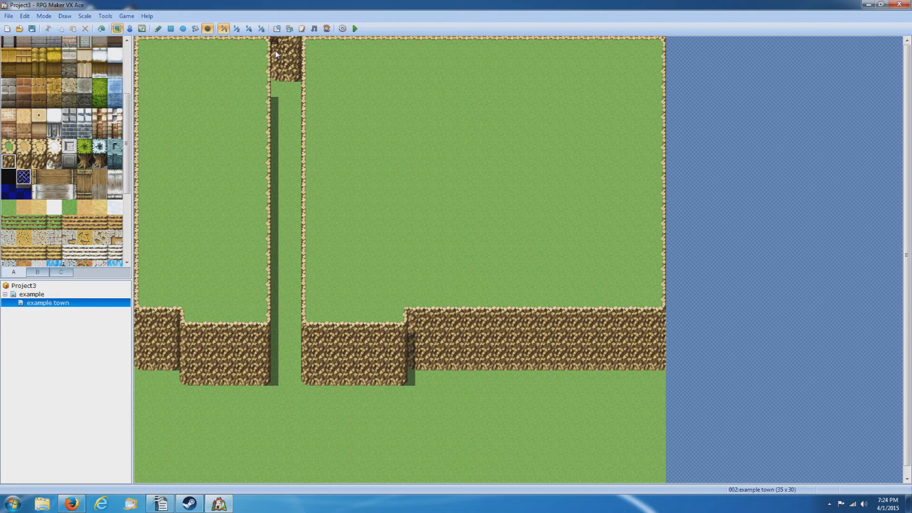
pyautogui.moveTo(276, 52); pyautogui.dragTo(277, 91)
# Cover the cliff wall at the gap's north end with waterfall tiles, two tiles wide and three high.
pyautogui.scroll(3, 114, 105)
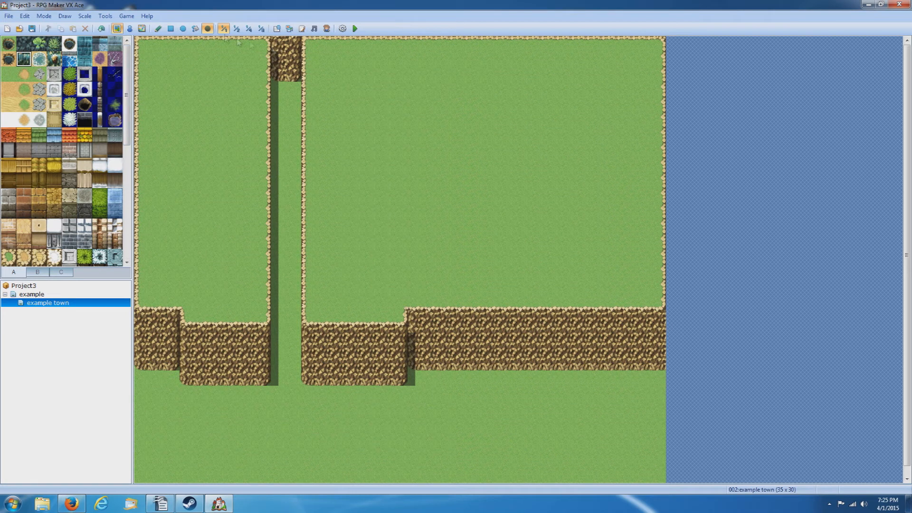
pyautogui.click(282, 46)
pyautogui.click(281, 58)
pyautogui.moveTo(280, 57); pyautogui.dragTo(280, 76)
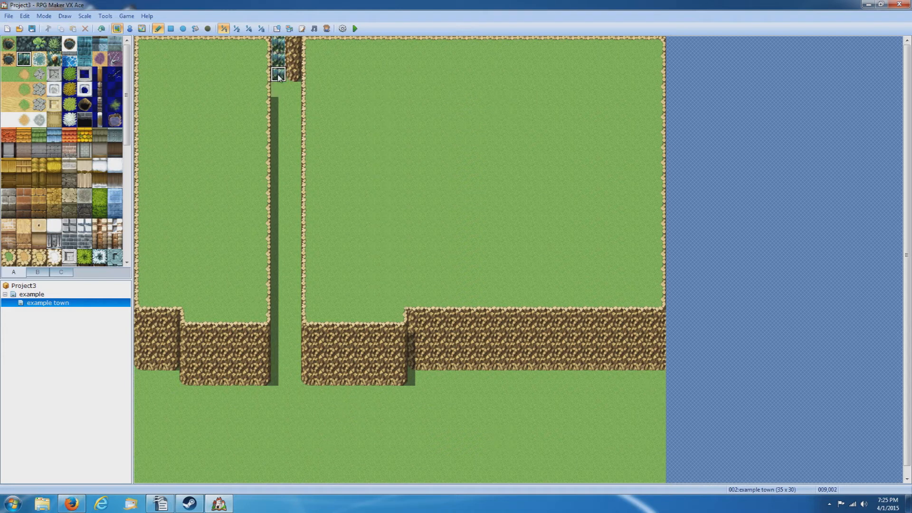
pyautogui.moveTo(292, 44); pyautogui.dragTo(292, 79)
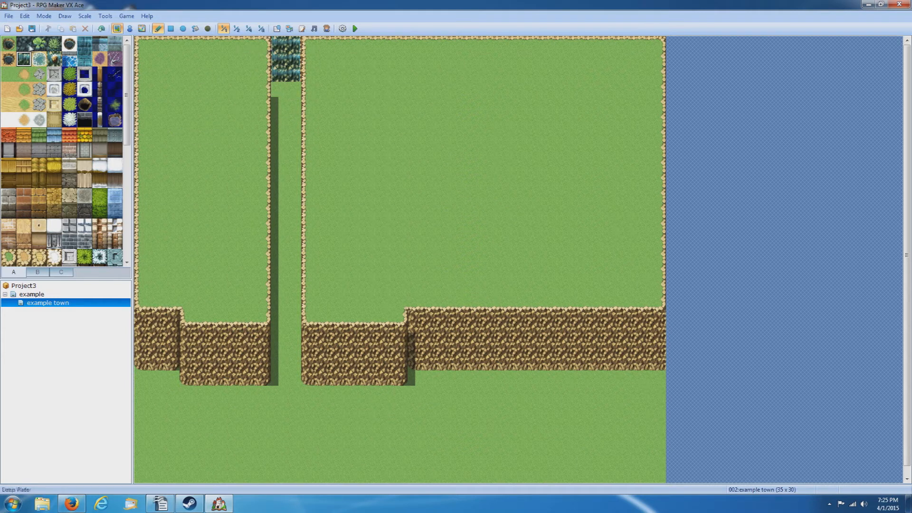
pyautogui.click(9, 43)
pyautogui.moveTo(171, 195)
pyautogui.mouseDown()
pyautogui.moveTo(204, 206)
pyautogui.moveTo(197, 194)
pyautogui.mouseUp()
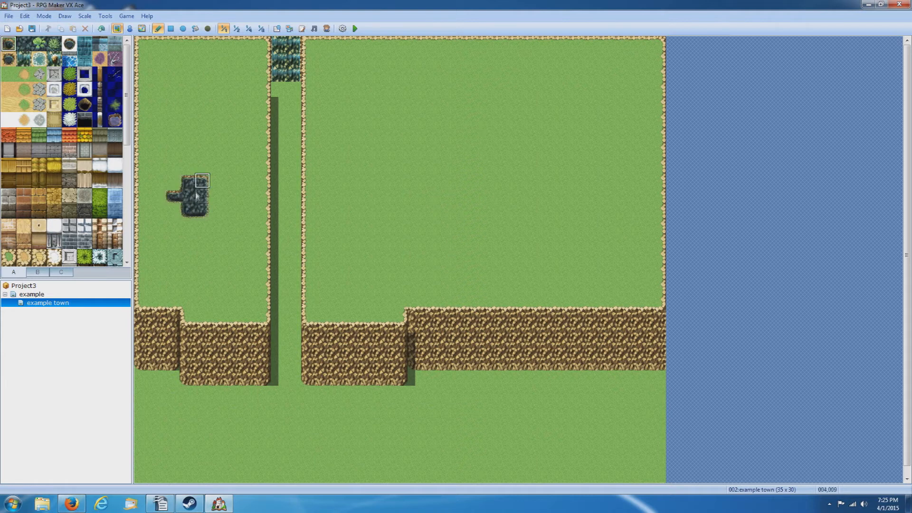
pyautogui.hotkey('ctrl', 'z')
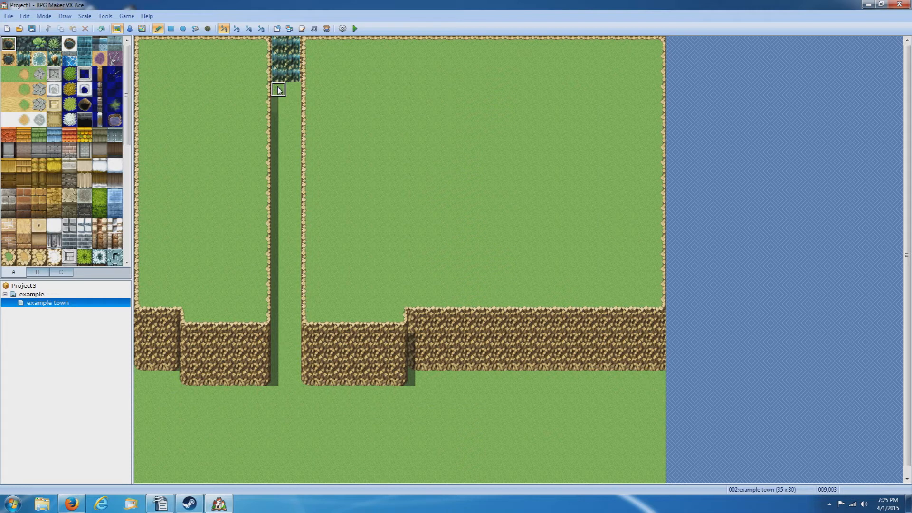
pyautogui.moveTo(279, 90)
pyautogui.mouseDown()
pyautogui.moveTo(289, 100)
pyautogui.moveTo(277, 91)
pyautogui.moveTo(274, 133)
pyautogui.mouseUp()
pyautogui.hotkey('ctrl', 'z')
# Paint a two-tile-wide river in meadow water from the waterfall down the gap, splitting into three branches south of the cliffs.
pyautogui.moveTo(276, 89)
pyautogui.mouseDown()
pyautogui.moveTo(290, 90)
pyautogui.moveTo(293, 137)
pyautogui.moveTo(278, 110)
pyautogui.moveTo(279, 165)
pyautogui.mouseUp()
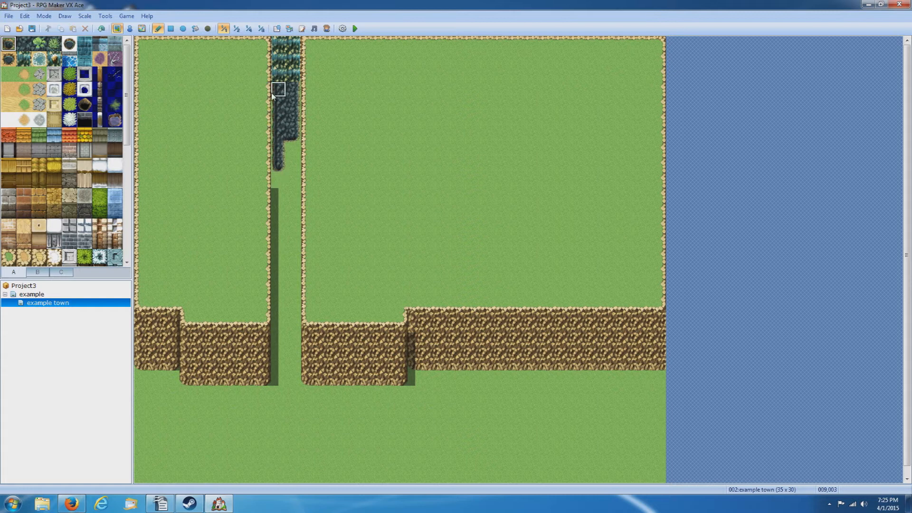
pyautogui.moveTo(278, 163)
pyautogui.mouseDown()
pyautogui.moveTo(280, 209)
pyautogui.moveTo(292, 143)
pyautogui.moveTo(293, 238)
pyautogui.moveTo(280, 243)
pyautogui.moveTo(280, 212)
pyautogui.moveTo(282, 288)
pyautogui.mouseUp()
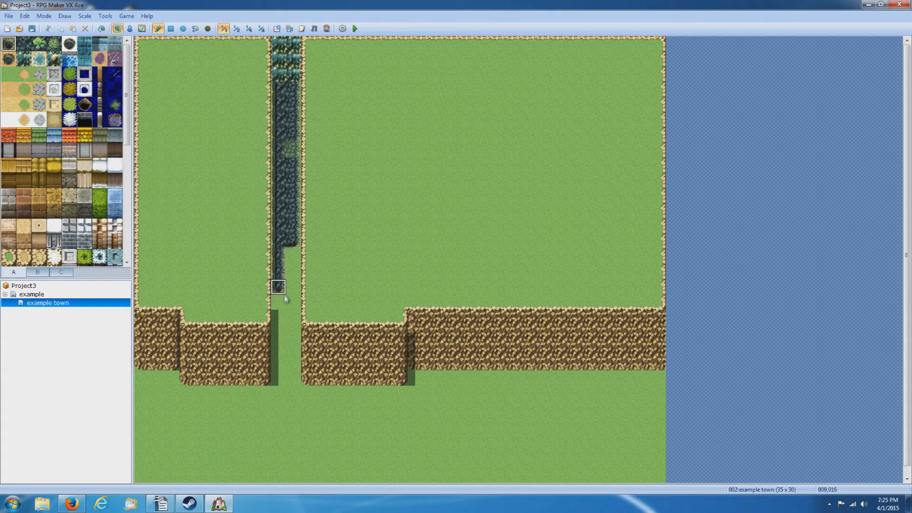
pyautogui.hotkey('ctrl', 'z')
pyautogui.moveTo(277, 165)
pyautogui.mouseDown()
pyautogui.moveTo(280, 297)
pyautogui.moveTo(290, 290)
pyautogui.moveTo(295, 138)
pyautogui.moveTo(284, 380)
pyautogui.moveTo(292, 316)
pyautogui.moveTo(281, 296)
pyautogui.moveTo(290, 376)
pyautogui.moveTo(217, 459)
pyautogui.moveTo(271, 425)
pyautogui.moveTo(288, 395)
pyautogui.moveTo(314, 398)
pyautogui.moveTo(394, 410)
pyautogui.moveTo(441, 438)
pyautogui.moveTo(470, 485)
pyautogui.mouseUp()
pyautogui.moveTo(220, 464); pyautogui.dragTo(171, 477)
pyautogui.moveTo(314, 418); pyautogui.dragTo(326, 474)
pyautogui.click(314, 452)
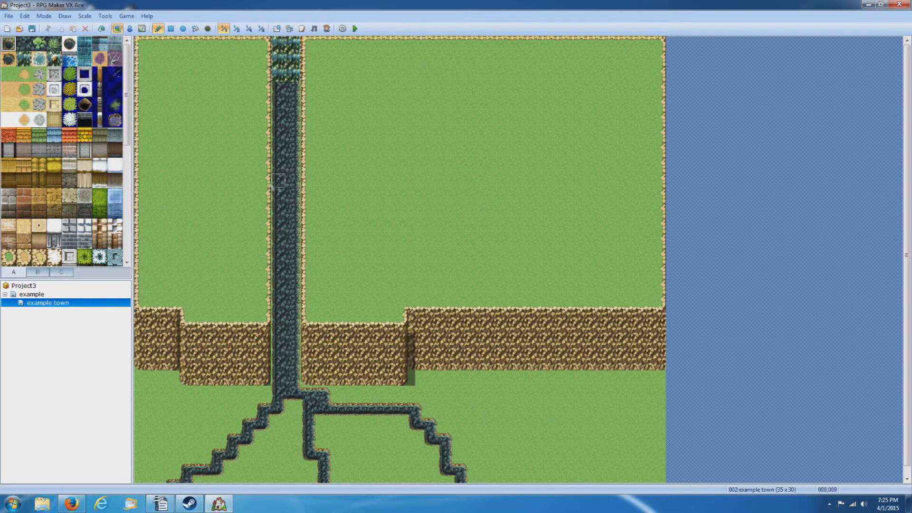
# Shade the river's west side along the western plateau from the waterfall down to the cliff's foot, undoing stray shadows.
pyautogui.click(208, 29)
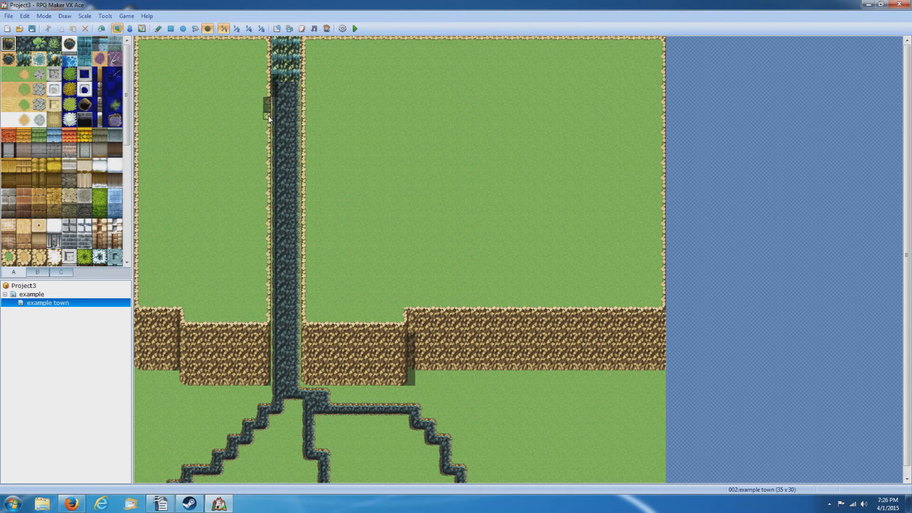
pyautogui.hotkey('ctrl', 'z')
pyautogui.hotkey('ctrl', 'z')
pyautogui.click(276, 78)
pyautogui.moveTo(278, 128); pyautogui.dragTo(278, 366)
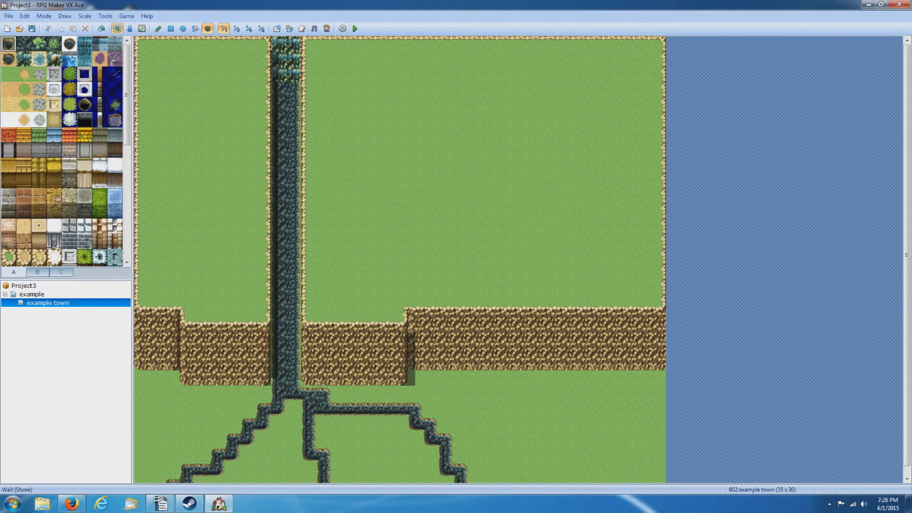
# Build a house at the eastern plateau's north edge with a 5-by-3-tile horizontal-plank wall and a two-row yellow straw roof.
pyautogui.click(39, 183)
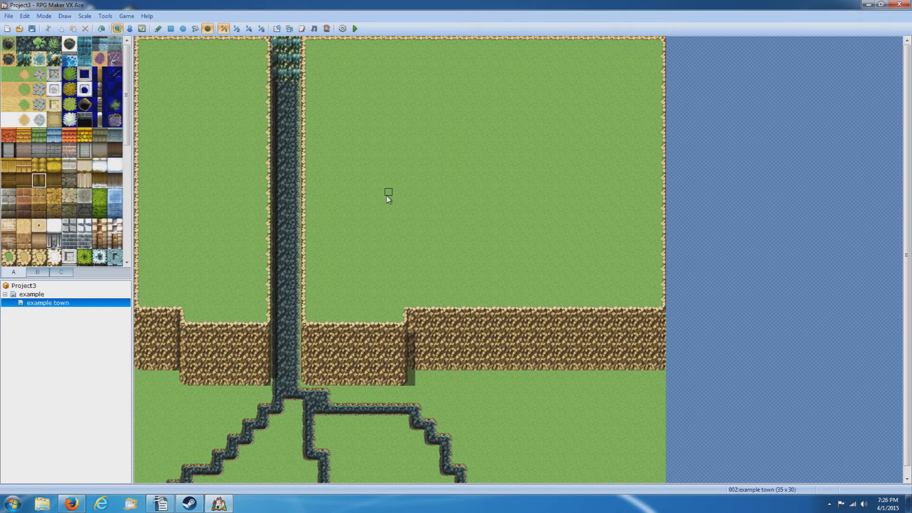
pyautogui.click(54, 183)
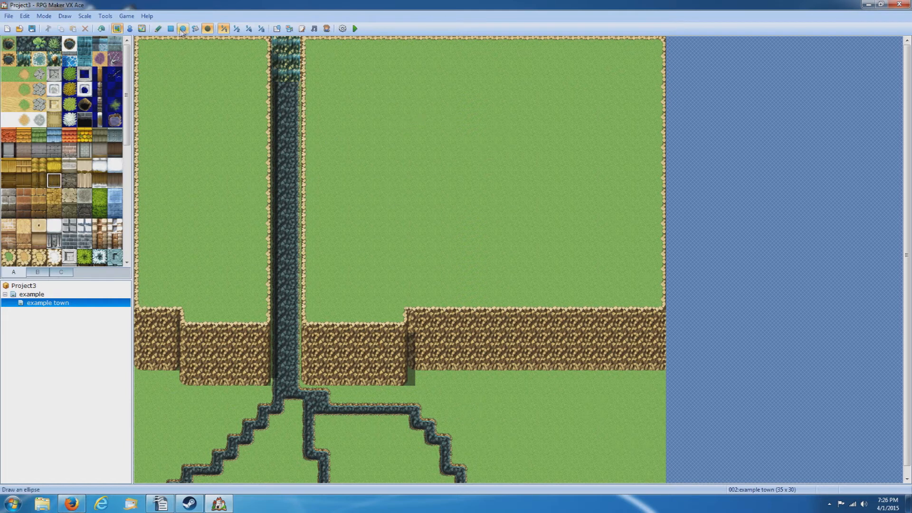
pyautogui.click(158, 28)
pyautogui.moveTo(430, 89)
pyautogui.mouseDown()
pyautogui.moveTo(430, 107)
pyautogui.moveTo(490, 102)
pyautogui.moveTo(491, 77)
pyautogui.moveTo(430, 74)
pyautogui.moveTo(434, 90)
pyautogui.moveTo(473, 87)
pyautogui.mouseUp()
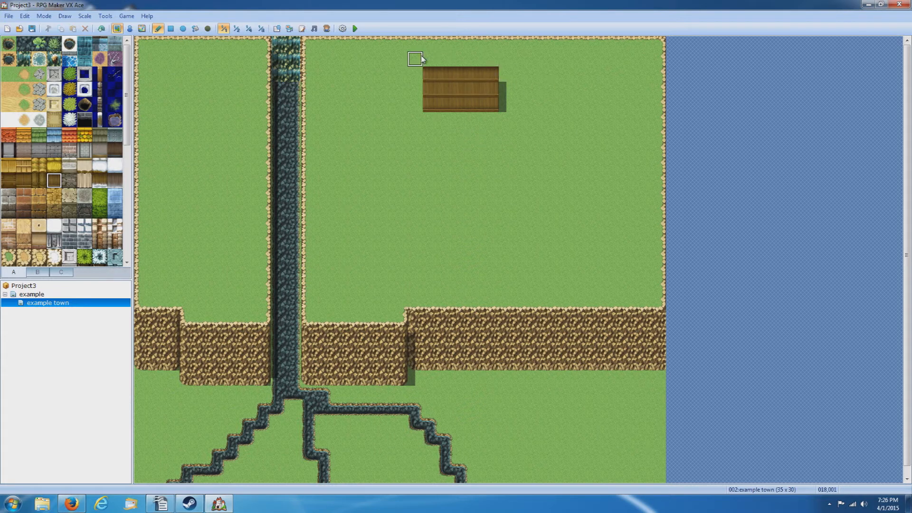
pyautogui.click(53, 166)
pyautogui.moveTo(431, 57)
pyautogui.mouseDown()
pyautogui.moveTo(477, 46)
pyautogui.moveTo(495, 59)
pyautogui.moveTo(462, 62)
pyautogui.mouseUp()
pyautogui.click(446, 58)
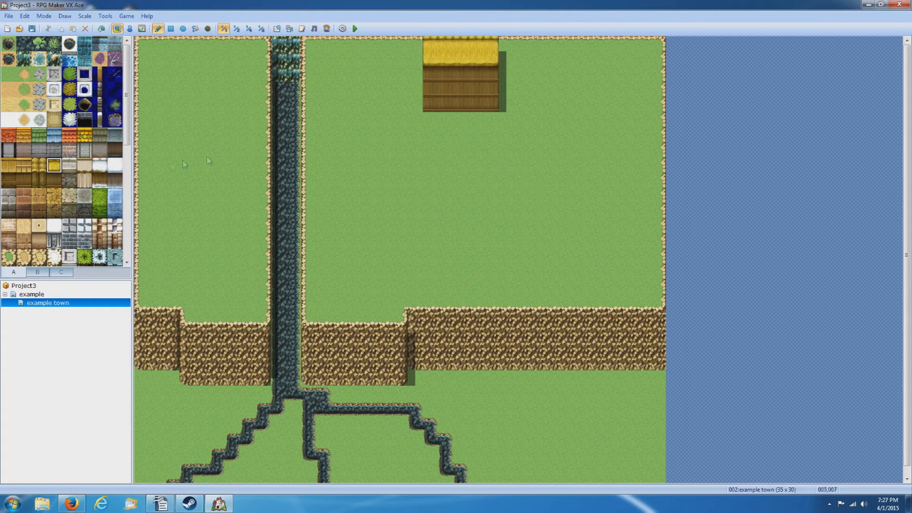
# Build a second house near the eastern plateau's east edge with a 5-by-3-tile vertical-plank wall and a two-row light wooden roof.
pyautogui.moveTo(127, 137); pyautogui.dragTo(139, 164)
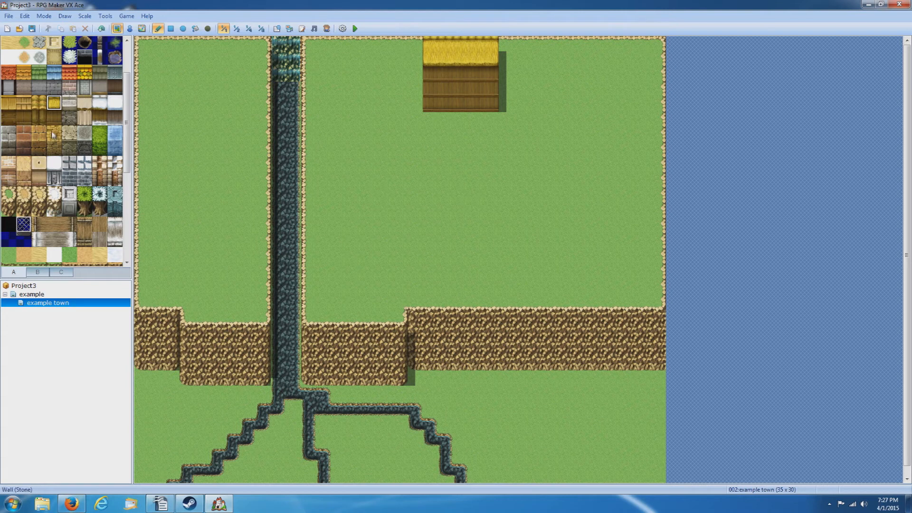
pyautogui.click(27, 122)
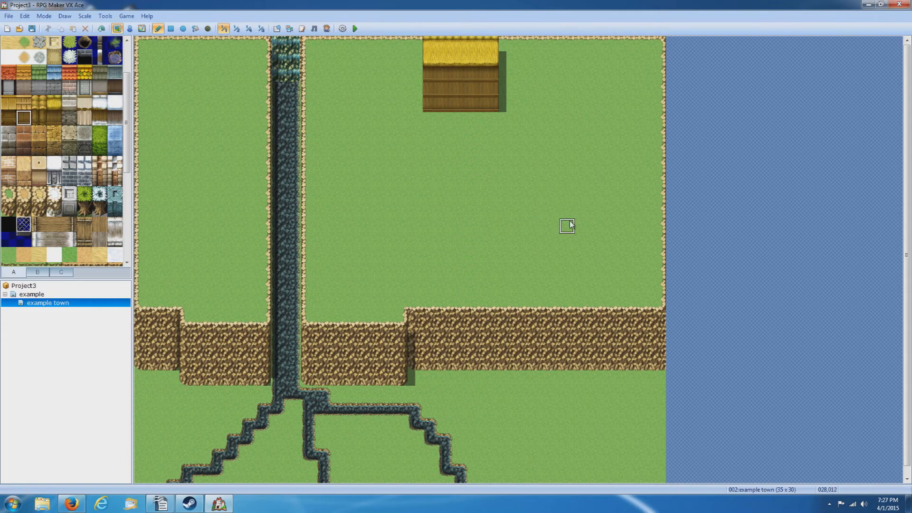
pyautogui.click(569, 241)
pyautogui.moveTo(569, 241)
pyautogui.mouseDown()
pyautogui.moveTo(584, 211)
pyautogui.moveTo(615, 212)
pyautogui.moveTo(623, 234)
pyautogui.moveTo(610, 239)
pyautogui.moveTo(586, 224)
pyautogui.moveTo(626, 242)
pyautogui.mouseUp()
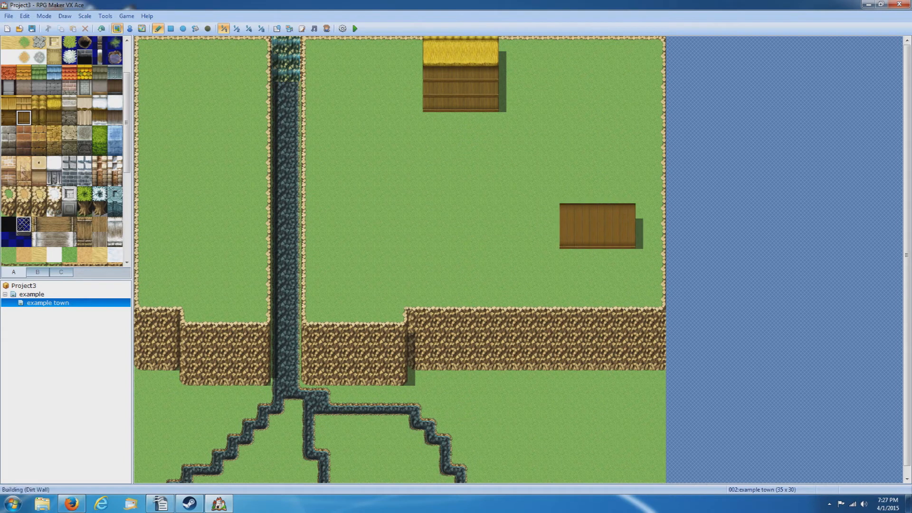
pyautogui.click(22, 104)
pyautogui.moveTo(566, 204)
pyautogui.mouseDown()
pyautogui.moveTo(565, 183)
pyautogui.moveTo(632, 190)
pyautogui.moveTo(579, 196)
pyautogui.mouseUp()
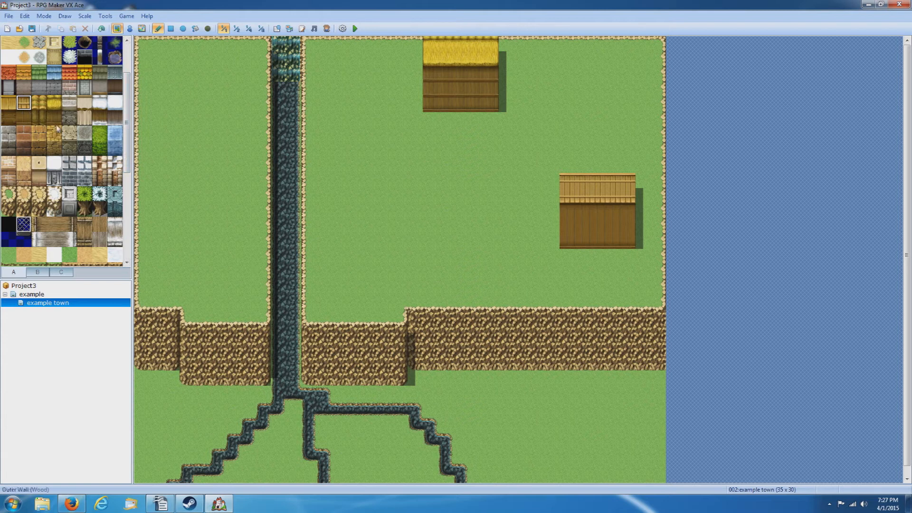
# Build a small house just east of the river with a 3-by-3-tile log wall and a two-row log roof.
pyautogui.click(39, 115)
pyautogui.click(355, 210)
pyautogui.moveTo(361, 208)
pyautogui.mouseDown()
pyautogui.moveTo(375, 196)
pyautogui.moveTo(384, 204)
pyautogui.moveTo(368, 211)
pyautogui.moveTo(355, 180)
pyautogui.moveTo(379, 190)
pyautogui.mouseUp()
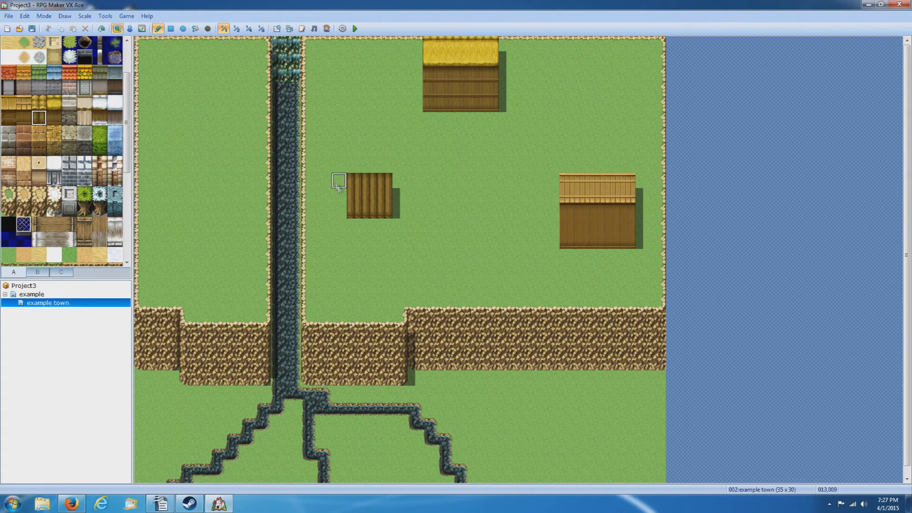
pyautogui.click(39, 102)
pyautogui.click(354, 168)
pyautogui.moveTo(386, 151); pyautogui.dragTo(356, 151)
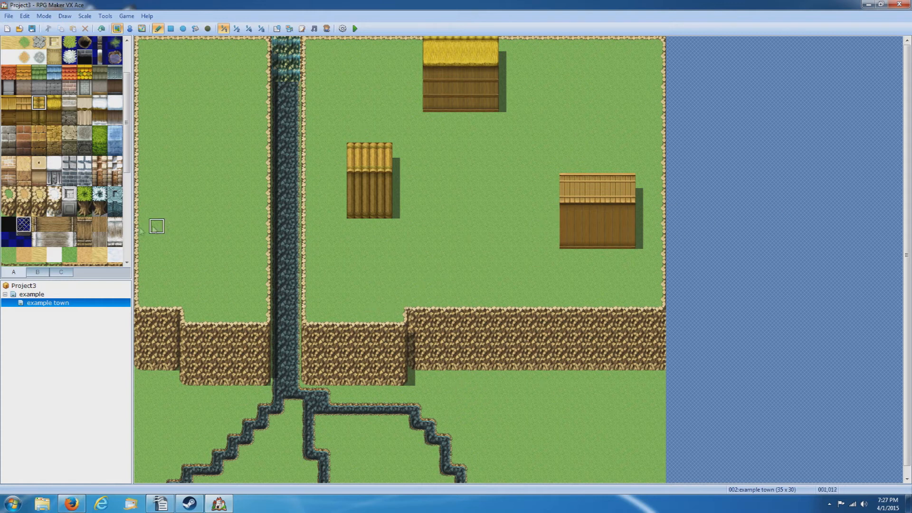
# Lay a four-tile wooden bridge across the river below the waterfall, connecting the two plateaus.
pyautogui.scroll(4, 131, 157)
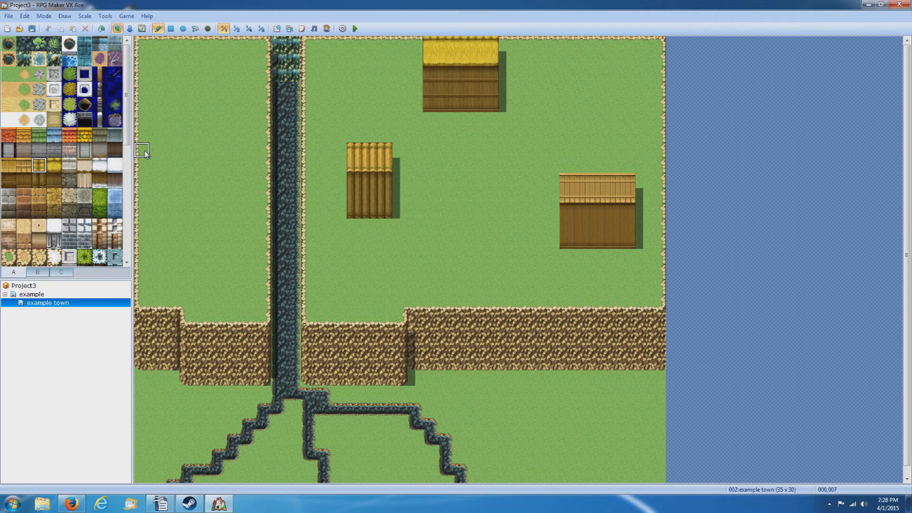
pyautogui.scroll(-5, 127, 134)
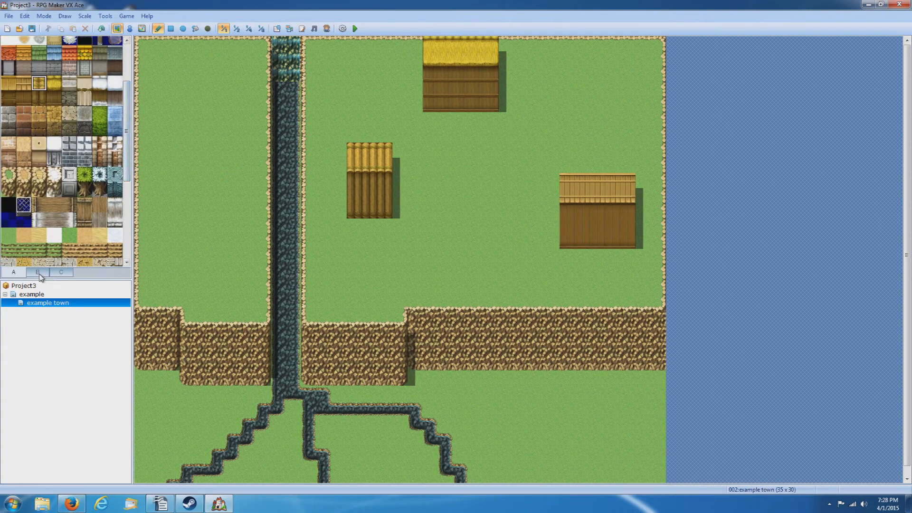
pyautogui.click(38, 272)
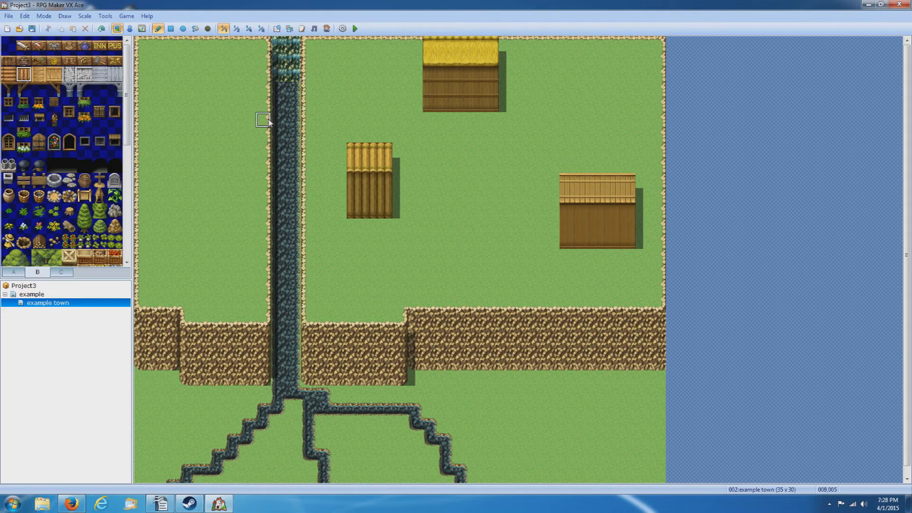
pyautogui.moveTo(263, 120); pyautogui.dragTo(309, 120)
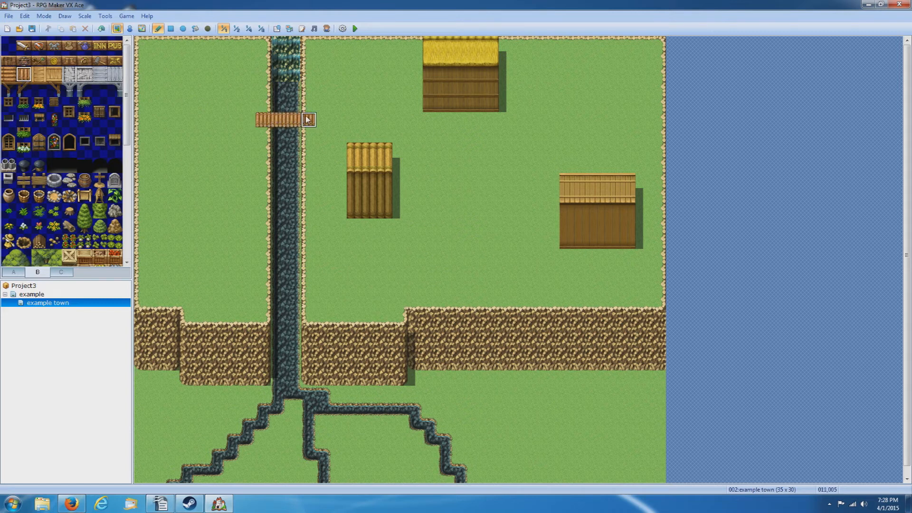
# Add two wooden bridge spars over the river directly beneath the middle of the bridge.
pyautogui.click(24, 89)
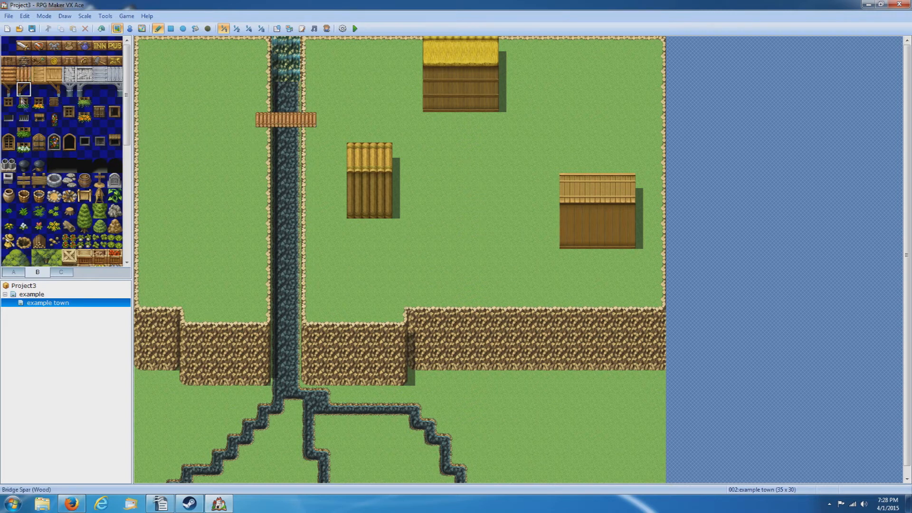
pyautogui.click(278, 134)
pyautogui.click(54, 89)
pyautogui.click(293, 134)
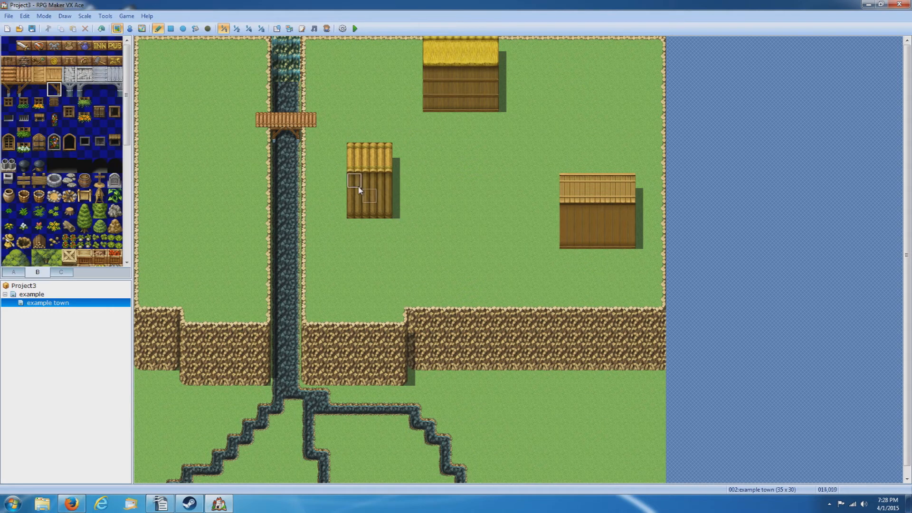
# Place a tan tent near the north edge of the western plateau.
pyautogui.moveTo(125, 132); pyautogui.dragTo(131, 240)
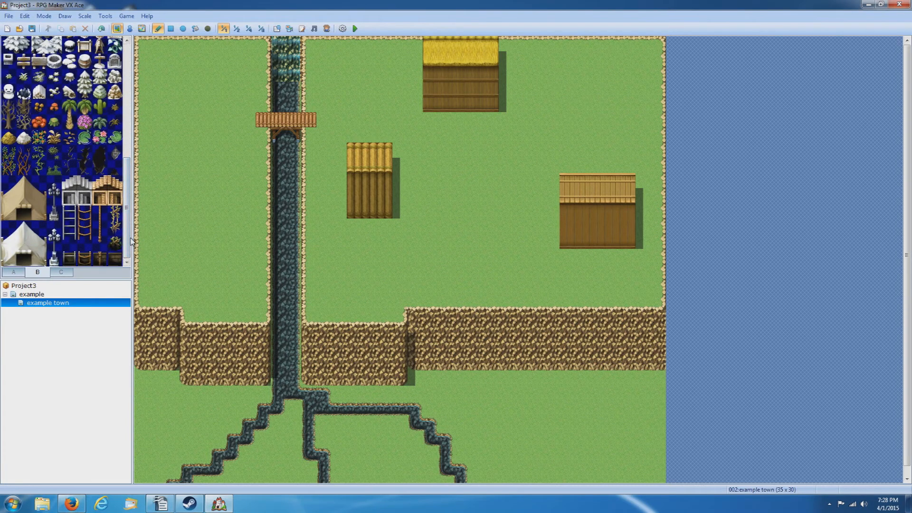
pyautogui.moveTo(40, 218); pyautogui.dragTo(10, 187)
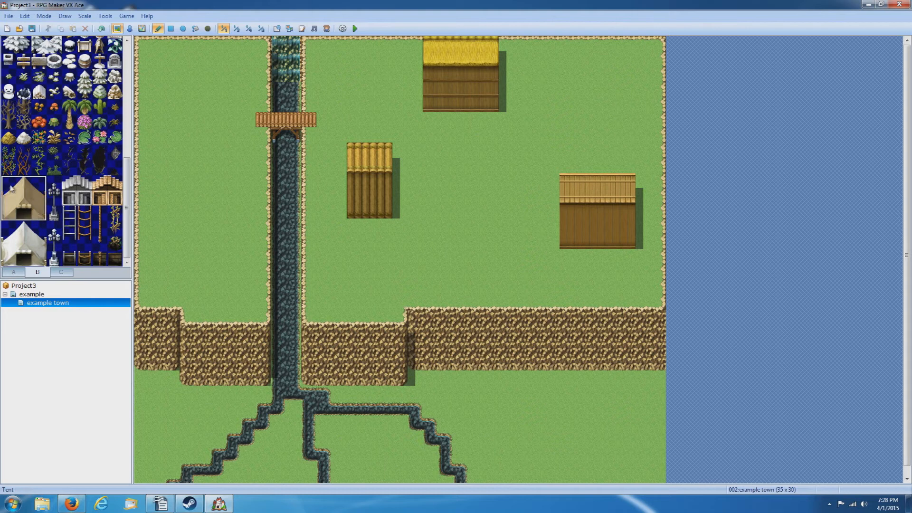
pyautogui.click(187, 45)
# Select the horizontal-plank wall tile for a building on the western plateau.
pyautogui.moveTo(128, 207); pyautogui.dragTo(129, 95)
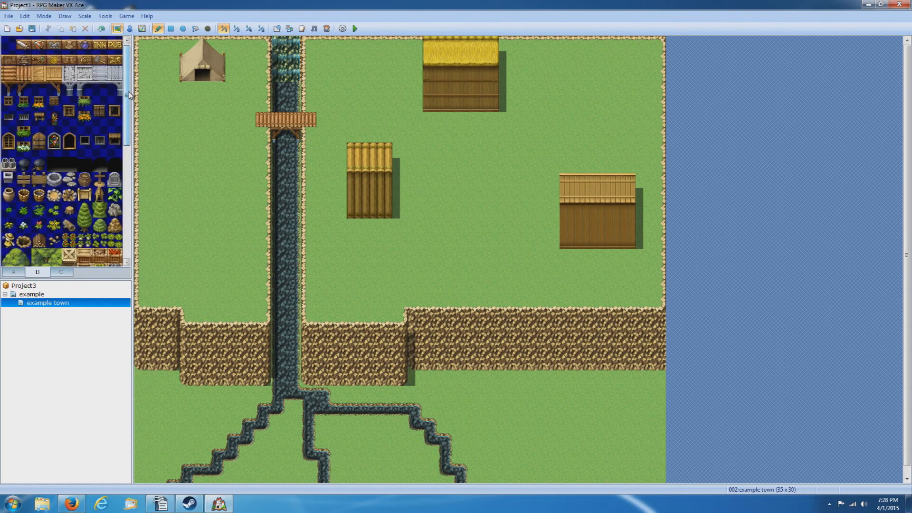
pyautogui.click(18, 274)
pyautogui.moveTo(131, 113); pyautogui.dragTo(135, 134)
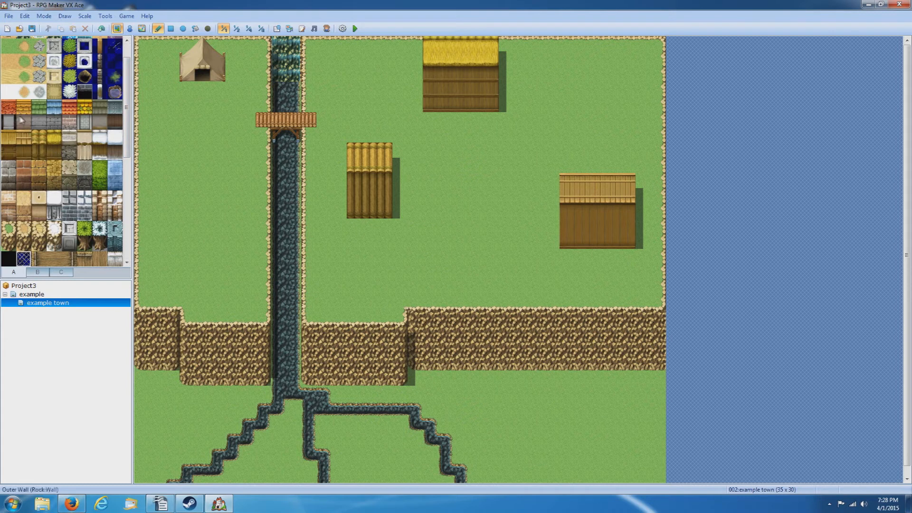
pyautogui.click(54, 152)
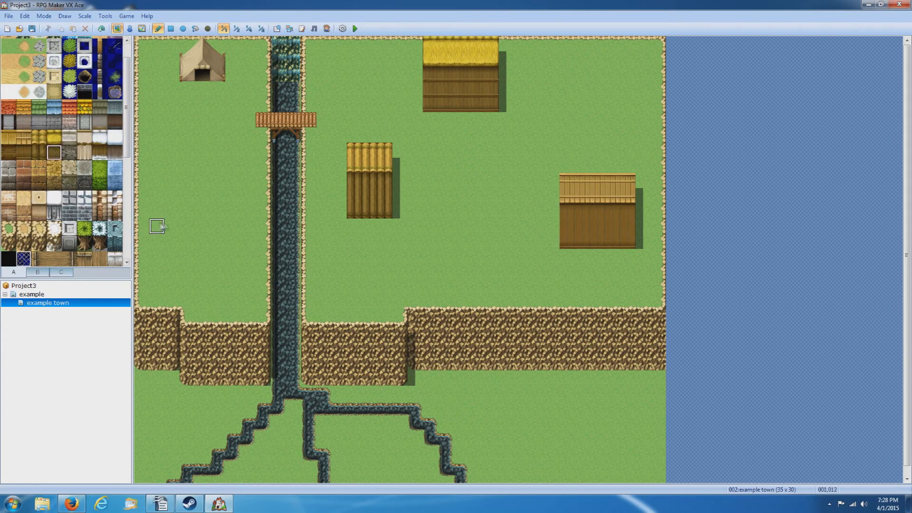
pyautogui.moveTo(160, 211)
pyautogui.mouseDown()
pyautogui.moveTo(159, 256)
pyautogui.moveTo(177, 259)
pyautogui.moveTo(249, 258)
pyautogui.moveTo(253, 218)
pyautogui.mouseUp()
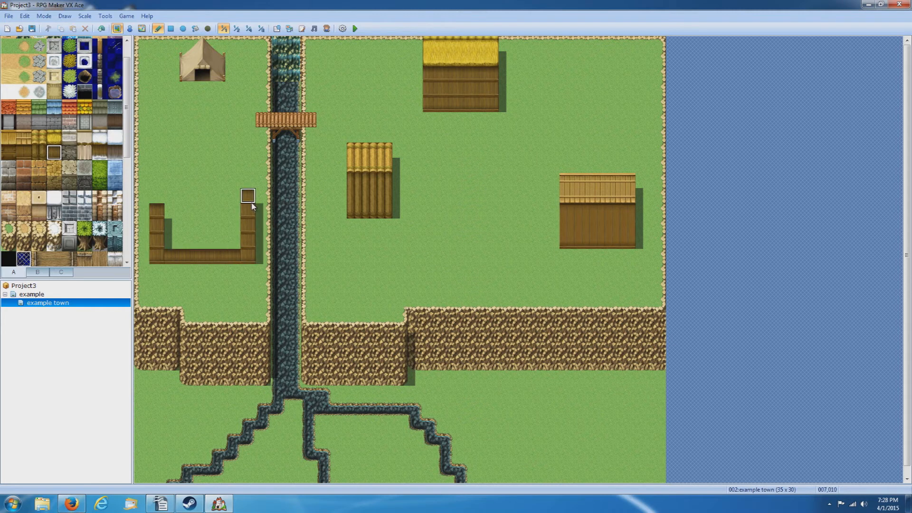
pyautogui.click(253, 206)
pyautogui.hotkey('ctrl', 'z')
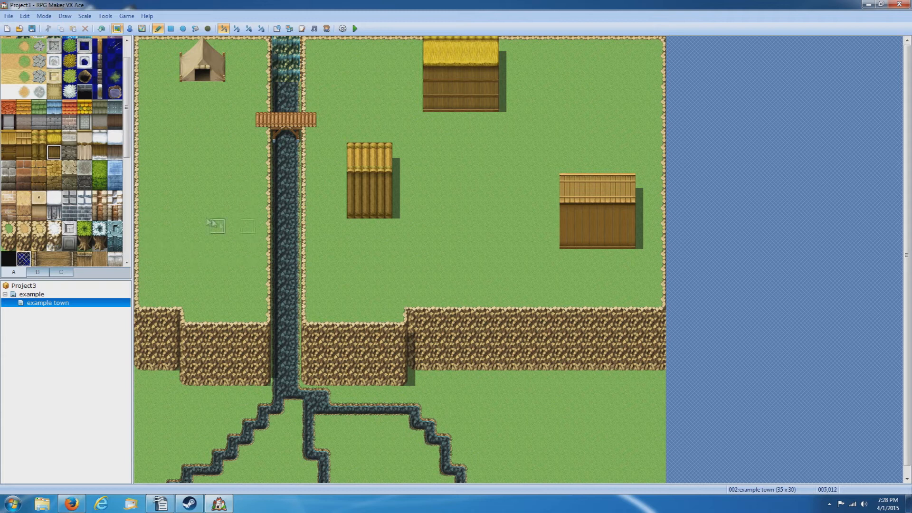
# Build a house on the western plateau's southern half with a 6-by-3-tile horizontal-plank wall and a two-row yellow straw roof.
pyautogui.moveTo(161, 229)
pyautogui.mouseDown()
pyautogui.moveTo(161, 256)
pyautogui.moveTo(232, 257)
pyautogui.moveTo(232, 226)
pyautogui.moveTo(186, 226)
pyautogui.moveTo(172, 240)
pyautogui.moveTo(219, 240)
pyautogui.mouseUp()
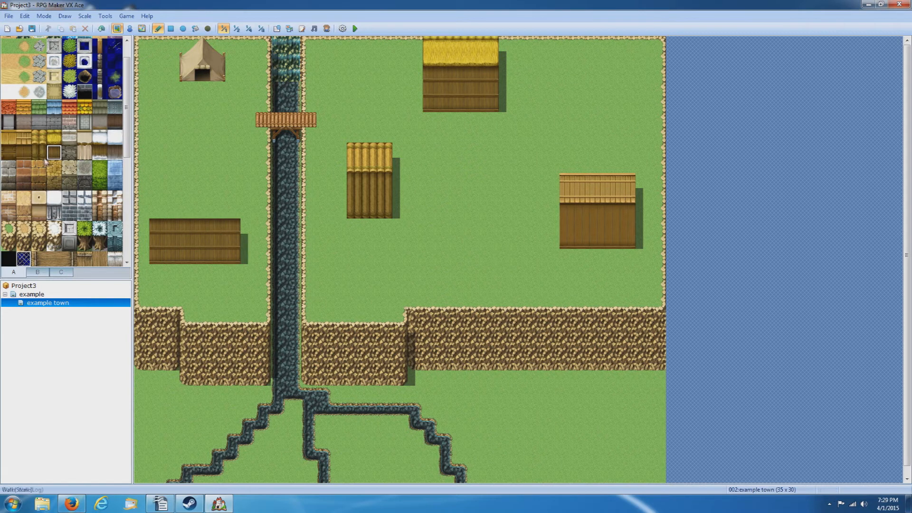
pyautogui.moveTo(157, 206); pyautogui.dragTo(238, 202)
pyautogui.moveTo(182, 213); pyautogui.dragTo(171, 211)
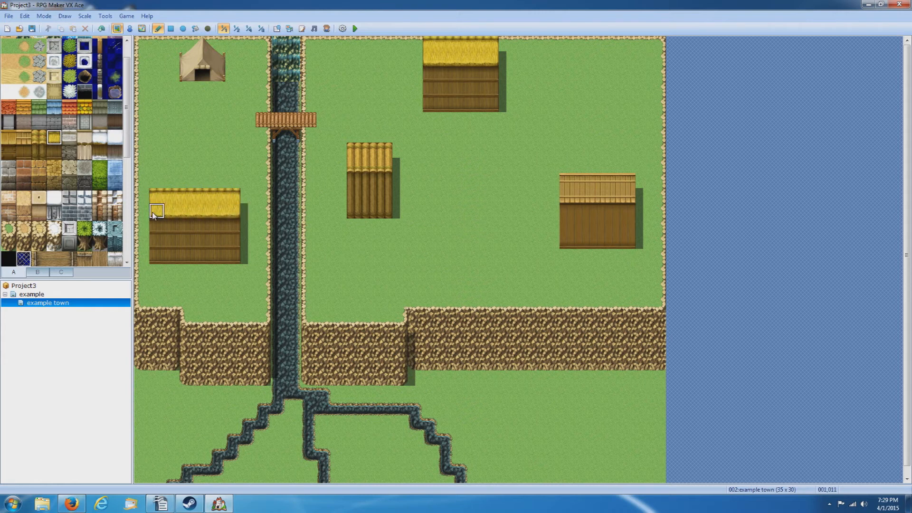
# Add one-tile-wide wings at both ends of the western house, extending the straw roof down two tiles with two-tile plank walls below.
pyautogui.click(153, 231)
pyautogui.click(157, 241)
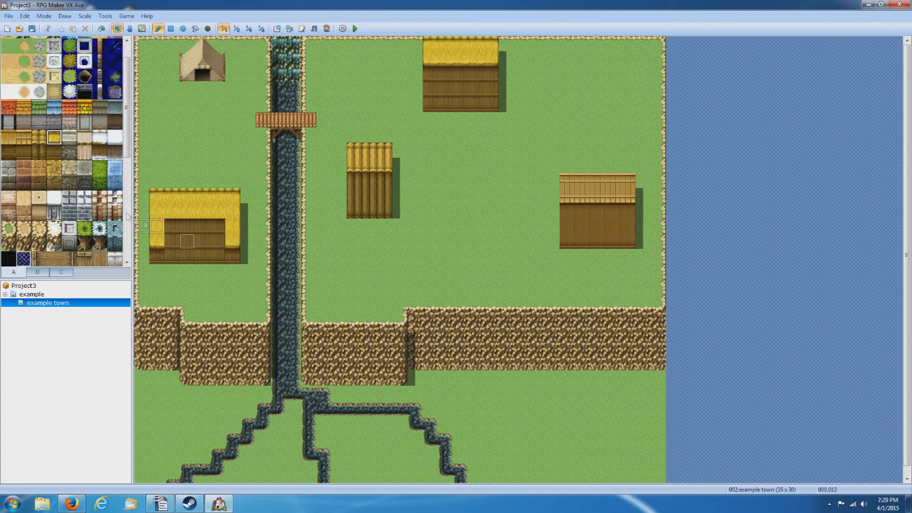
pyautogui.click(54, 152)
pyautogui.click(157, 272)
pyautogui.click(229, 264)
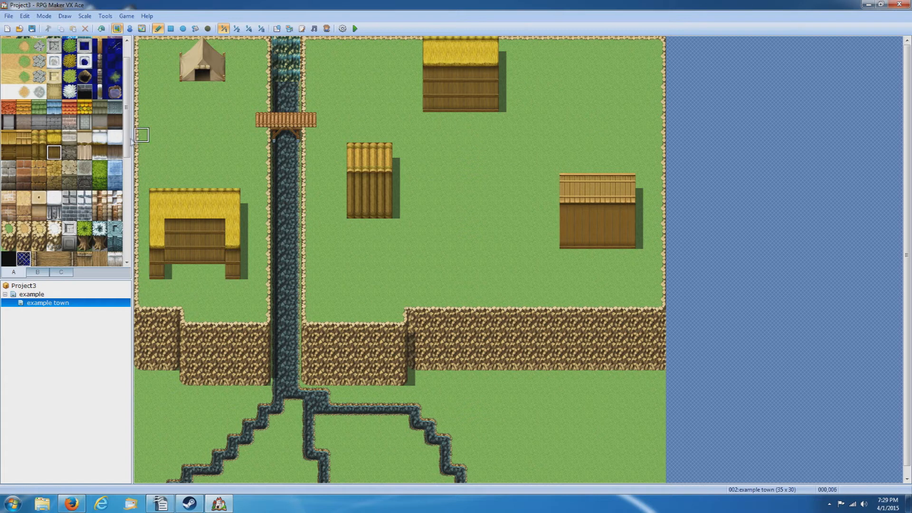
# Replace the four wall tiles between the western house's two wings with grass.
pyautogui.scroll(2, 127, 138)
pyautogui.click(9, 75)
pyautogui.moveTo(172, 257); pyautogui.dragTo(218, 264)
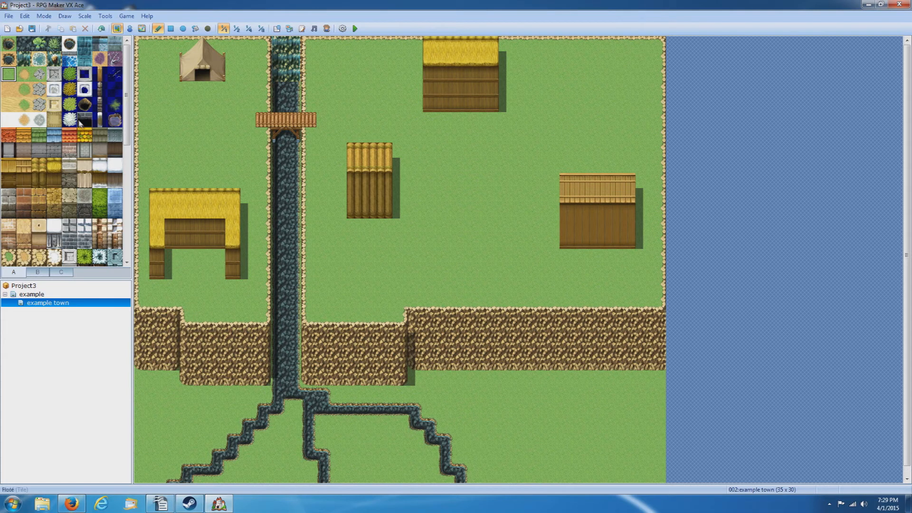
# Widen both wings of the western house inward to two tiles with matching straw roof and plank wall tiles.
pyautogui.scroll(-3, 84, 136)
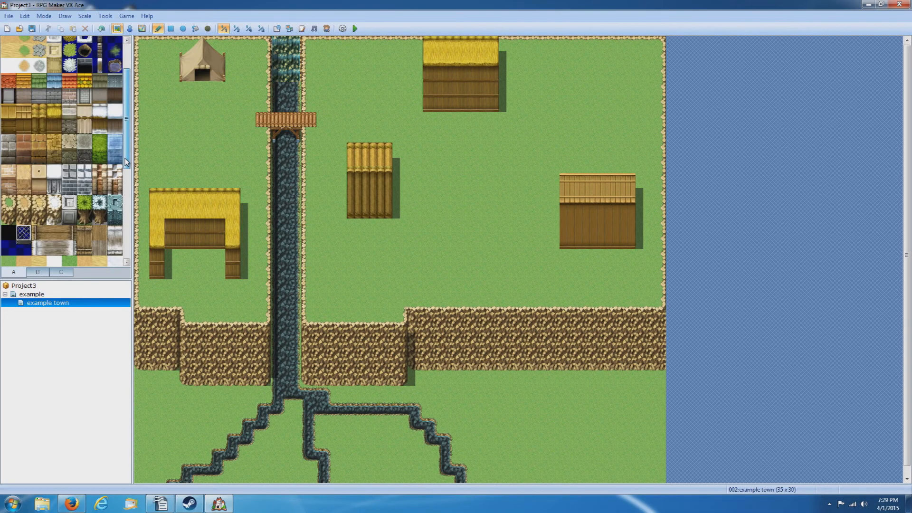
pyautogui.click(54, 126)
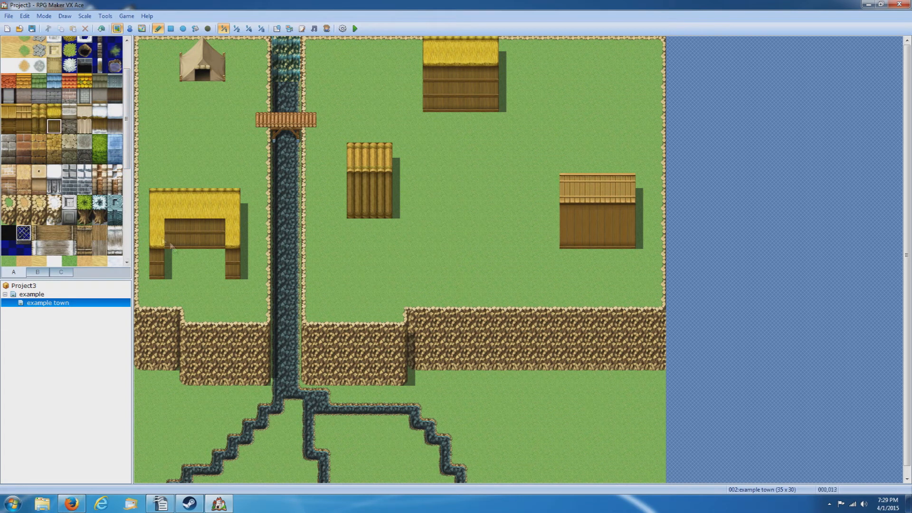
pyautogui.click(172, 259)
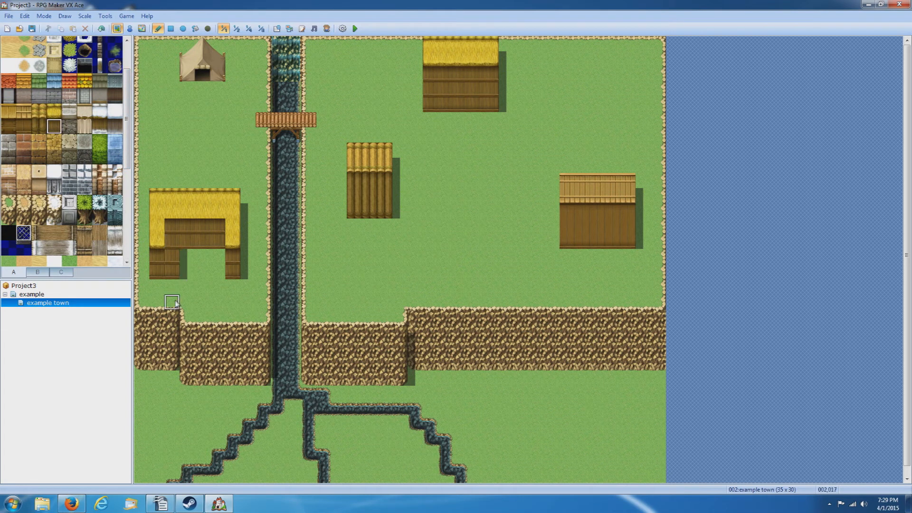
pyautogui.click(54, 111)
pyautogui.click(171, 224)
pyautogui.click(172, 242)
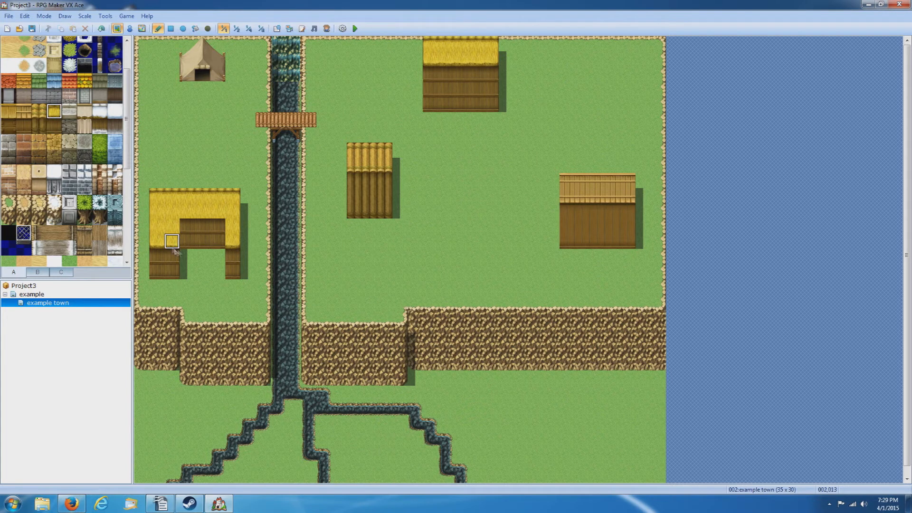
pyautogui.click(218, 225)
pyautogui.click(219, 241)
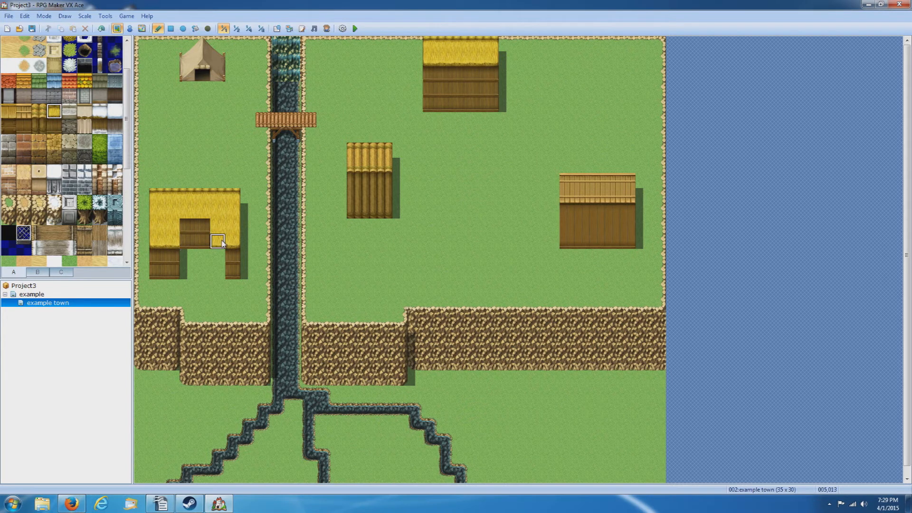
pyautogui.click(54, 125)
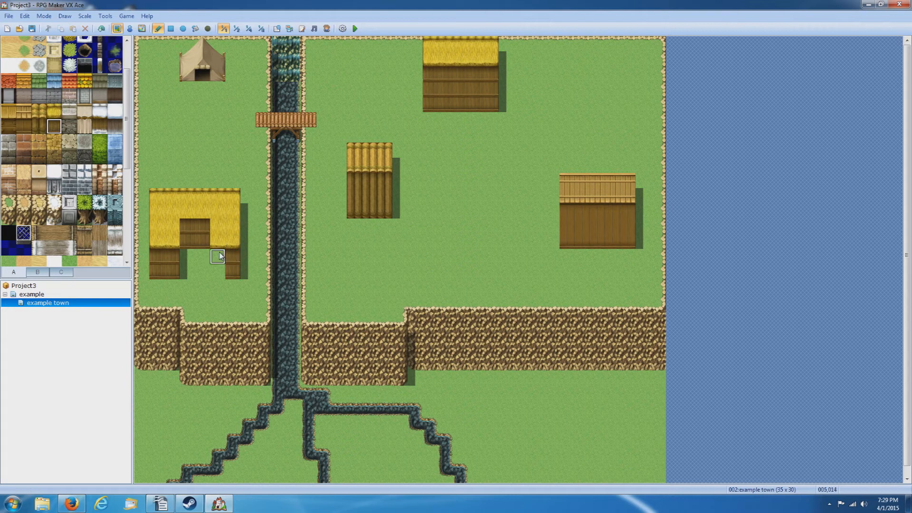
pyautogui.click(220, 270)
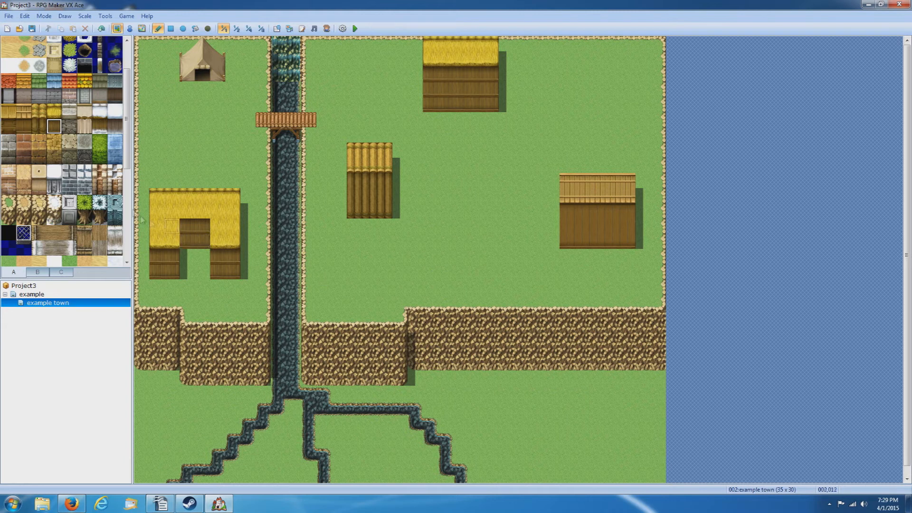
pyautogui.click(57, 114)
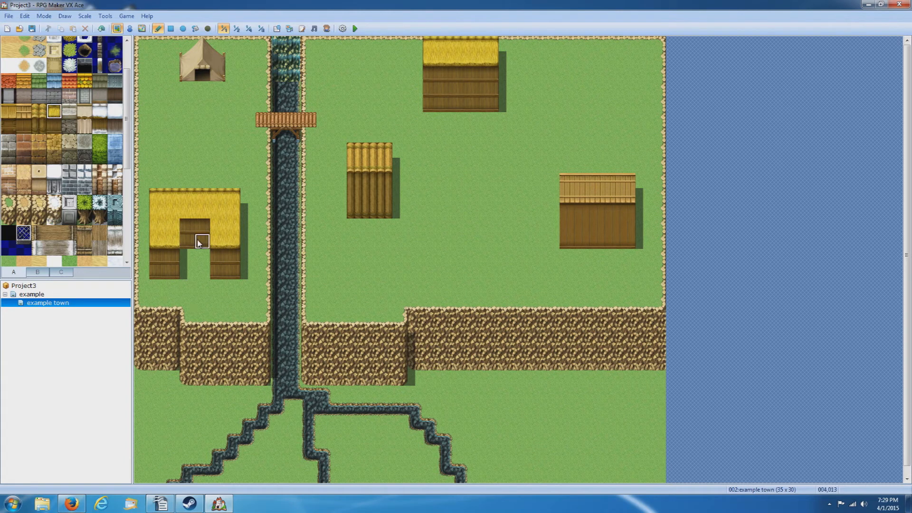
pyautogui.scroll(1, 109, 152)
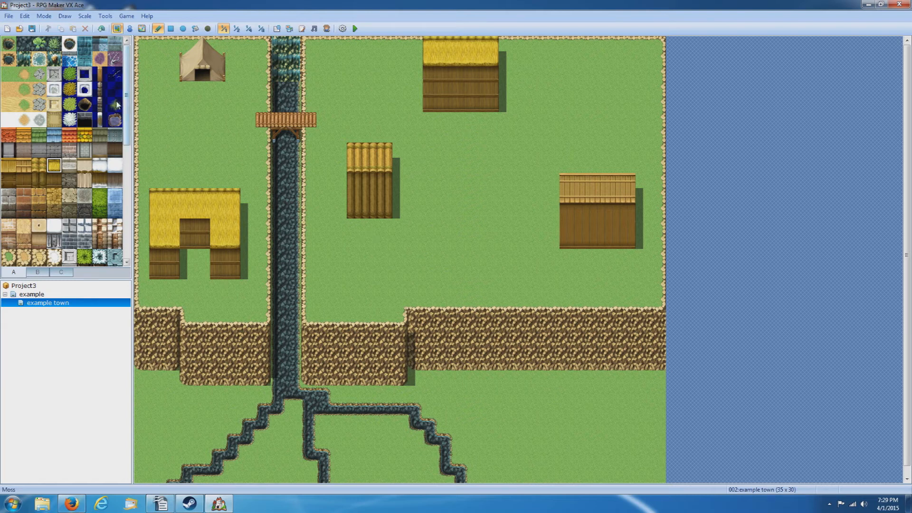
# Lay a three-tile-wide, five-tile-high flight of grassy stairs through the eastern section of the southern cliff.
pyautogui.moveTo(128, 122); pyautogui.dragTo(127, 212)
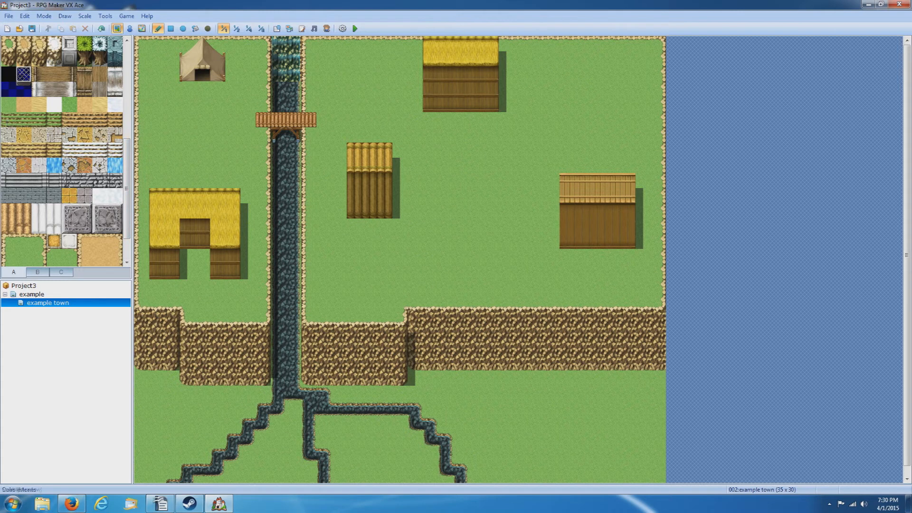
pyautogui.moveTo(7, 123); pyautogui.dragTo(37, 123)
pyautogui.click(520, 362)
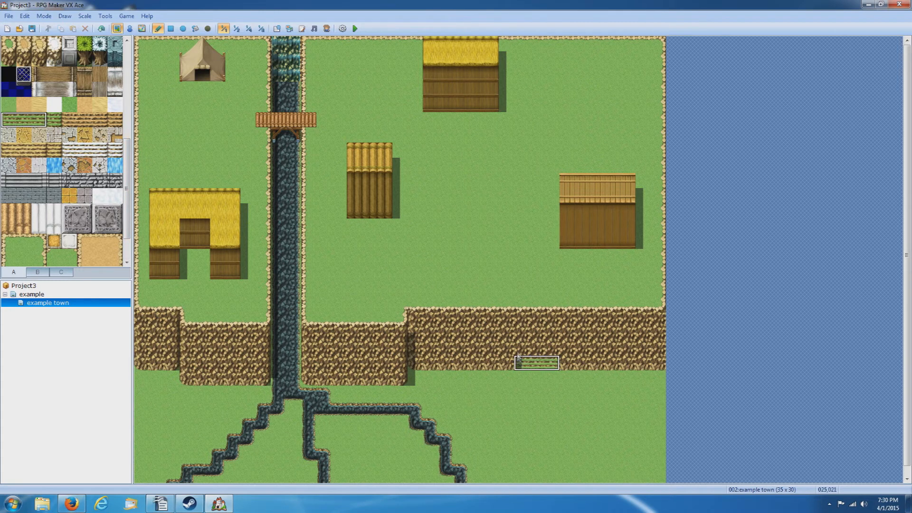
pyautogui.click(518, 332)
pyautogui.click(523, 317)
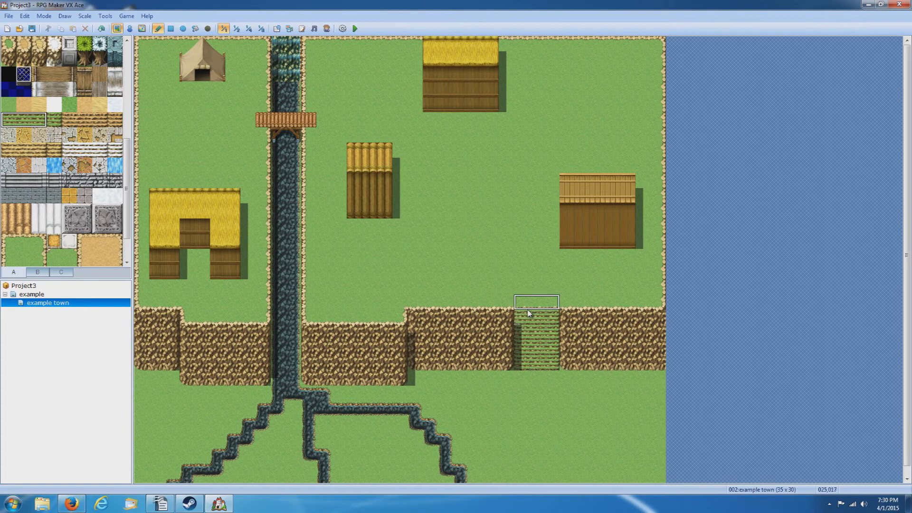
pyautogui.click(528, 304)
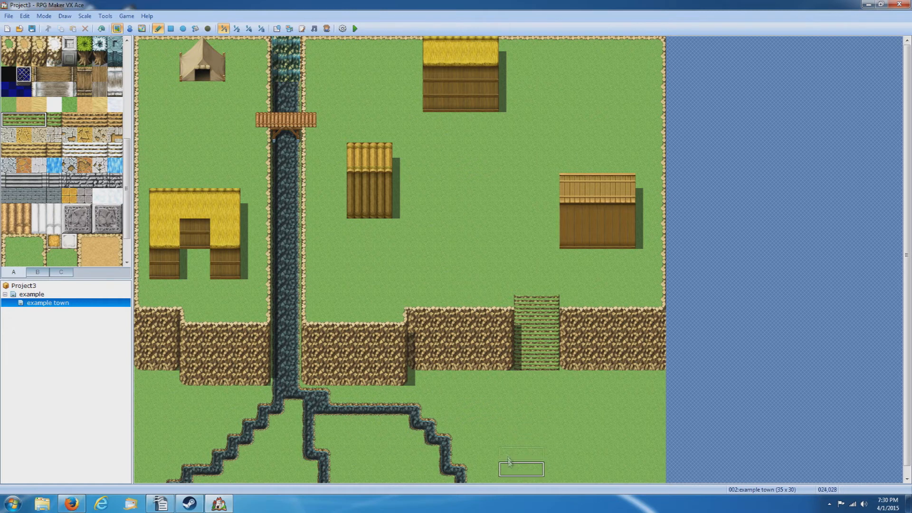
# Place a moss tile in the recess between the western house's wings and clear the stray shadow there.
pyautogui.click(207, 29)
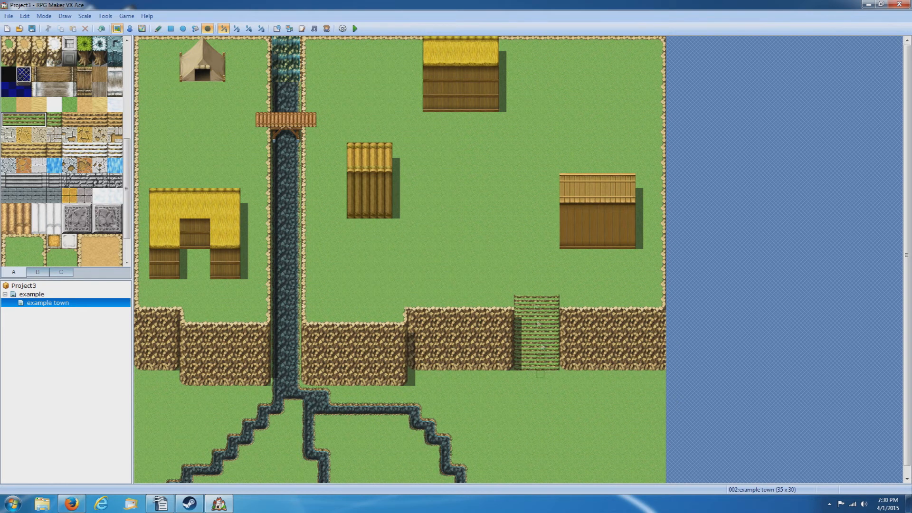
pyautogui.moveTo(127, 225); pyautogui.dragTo(137, 145)
pyautogui.scroll(3, 118, 115)
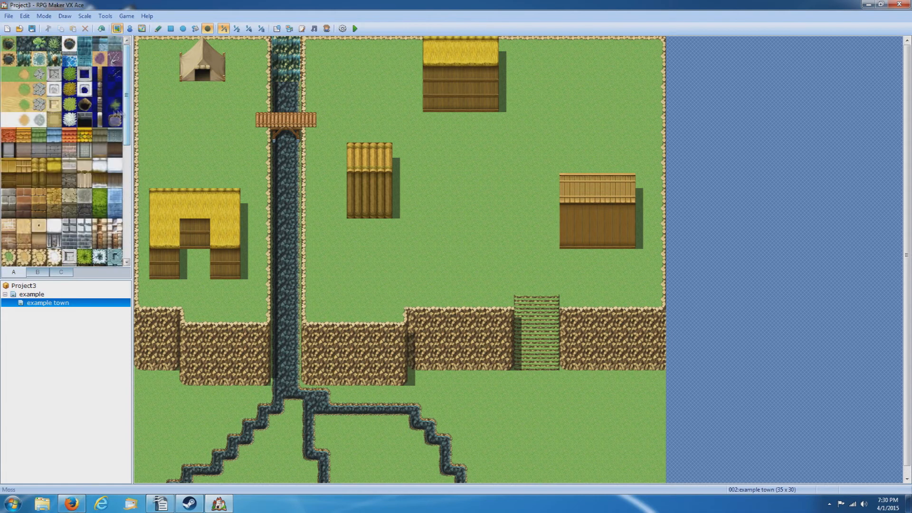
pyautogui.click(198, 252)
pyautogui.click(158, 29)
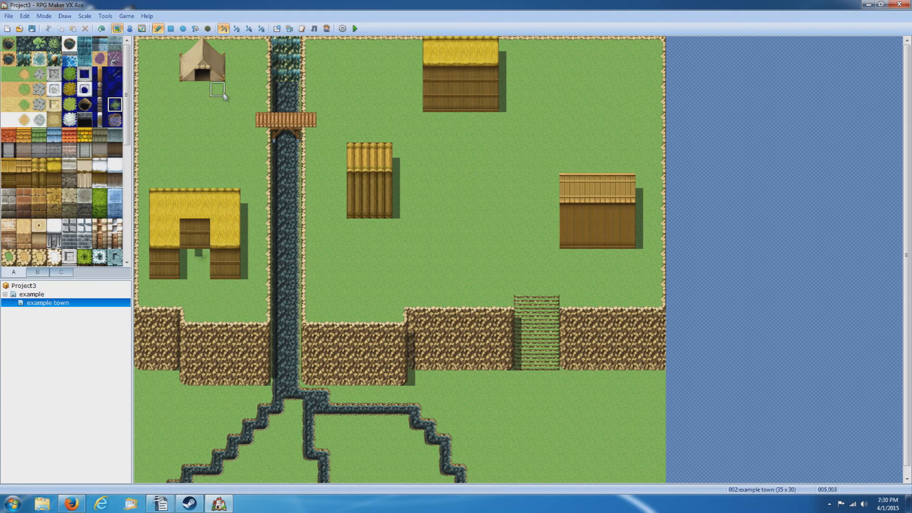
pyautogui.click(208, 29)
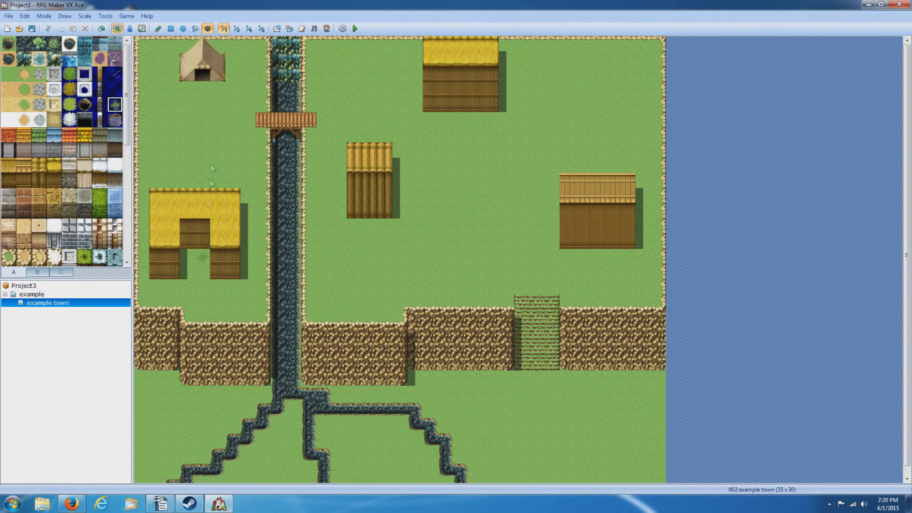
pyautogui.click(158, 29)
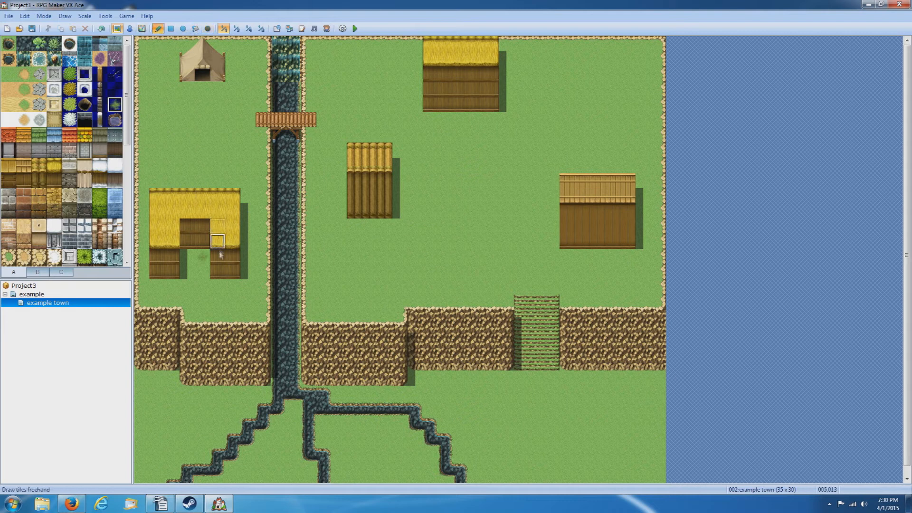
# Paint a moss path from the western house's recess around its east side to the tent, with a branch to the bridge.
pyautogui.moveTo(209, 272)
pyautogui.mouseDown()
pyautogui.moveTo(202, 264)
pyautogui.moveTo(203, 287)
pyautogui.moveTo(244, 288)
pyautogui.moveTo(259, 252)
pyautogui.moveTo(258, 228)
pyautogui.moveTo(248, 259)
pyautogui.moveTo(247, 171)
pyautogui.moveTo(236, 158)
pyautogui.mouseUp()
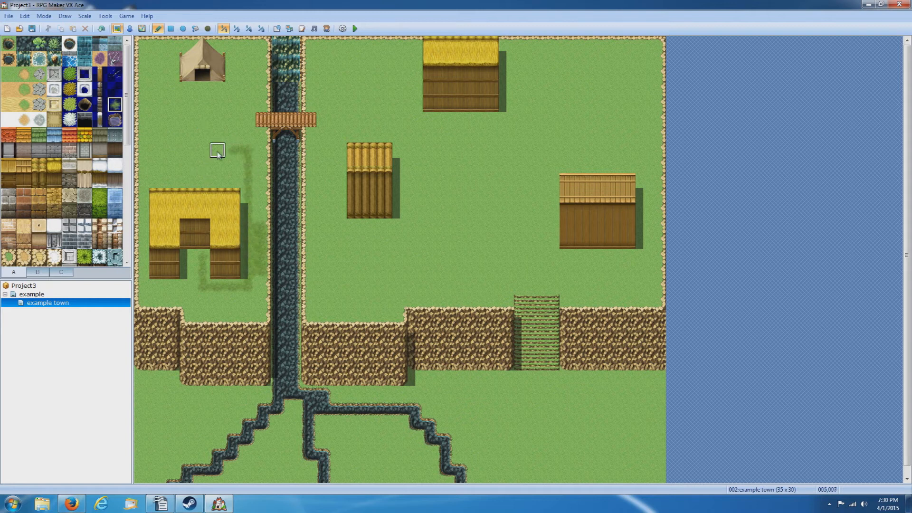
pyautogui.moveTo(213, 150); pyautogui.dragTo(203, 89)
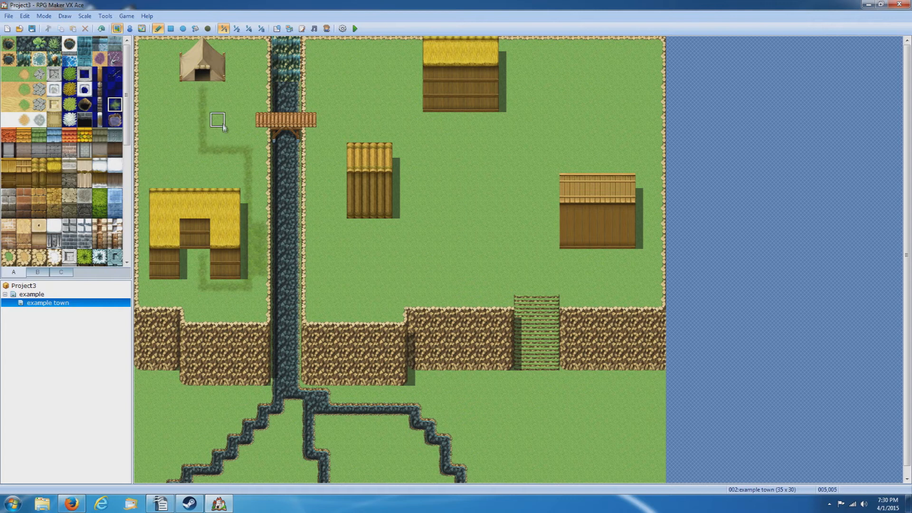
pyautogui.moveTo(222, 120); pyautogui.dragTo(259, 120)
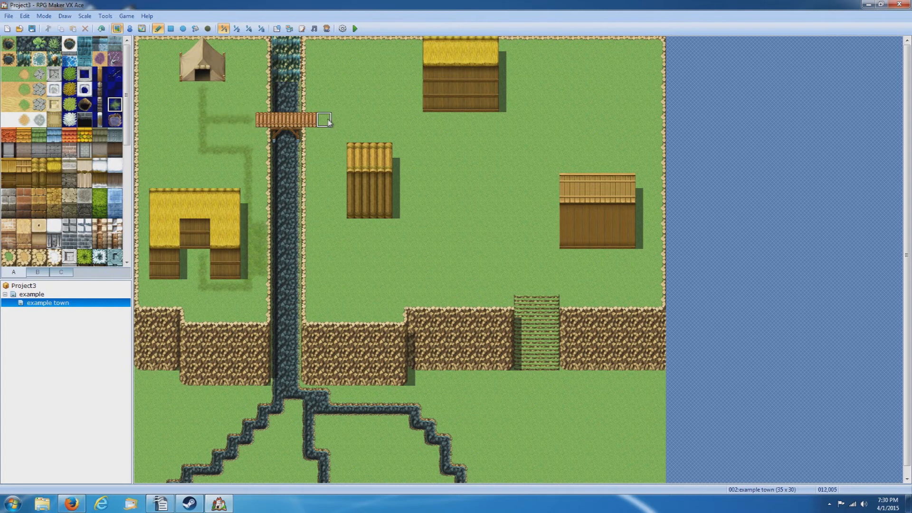
# Paint moss paths from the bridge's east end to the fronts of the three eastern houses, and fill a broad moss patch in the northeast.
pyautogui.moveTo(325, 123)
pyautogui.mouseDown()
pyautogui.moveTo(406, 119)
pyautogui.moveTo(414, 164)
pyautogui.moveTo(461, 165)
pyautogui.moveTo(472, 121)
pyautogui.moveTo(475, 167)
pyautogui.moveTo(464, 170)
pyautogui.moveTo(446, 242)
pyautogui.moveTo(373, 224)
pyautogui.moveTo(383, 240)
pyautogui.moveTo(504, 240)
pyautogui.moveTo(580, 271)
pyautogui.moveTo(608, 258)
pyautogui.moveTo(583, 256)
pyautogui.mouseUp()
pyautogui.moveTo(501, 146)
pyautogui.mouseDown()
pyautogui.moveTo(564, 122)
pyautogui.moveTo(594, 137)
pyautogui.moveTo(566, 128)
pyautogui.moveTo(578, 87)
pyautogui.moveTo(552, 116)
pyautogui.moveTo(591, 85)
pyautogui.moveTo(608, 106)
pyautogui.moveTo(567, 122)
pyautogui.moveTo(591, 95)
pyautogui.moveTo(562, 75)
pyautogui.moveTo(534, 73)
pyautogui.moveTo(540, 101)
pyautogui.moveTo(613, 124)
pyautogui.moveTo(627, 95)
pyautogui.moveTo(594, 74)
pyautogui.mouseUp()
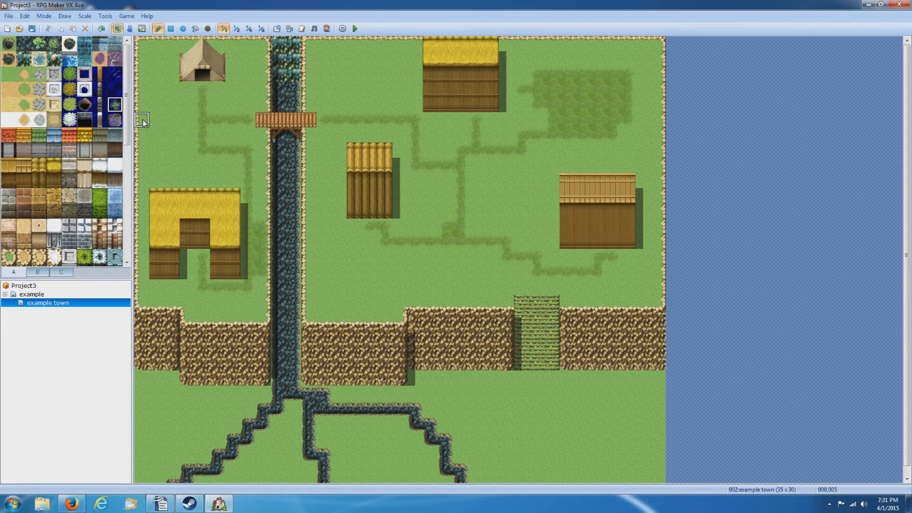
# Place two lattice windows symmetrically on the northern house's wall and one lattice window on the western half of the eastern house's wall.
pyautogui.moveTo(127, 125)
pyautogui.mouseDown()
pyautogui.moveTo(128, 134)
pyautogui.moveTo(131, 119)
pyautogui.mouseUp()
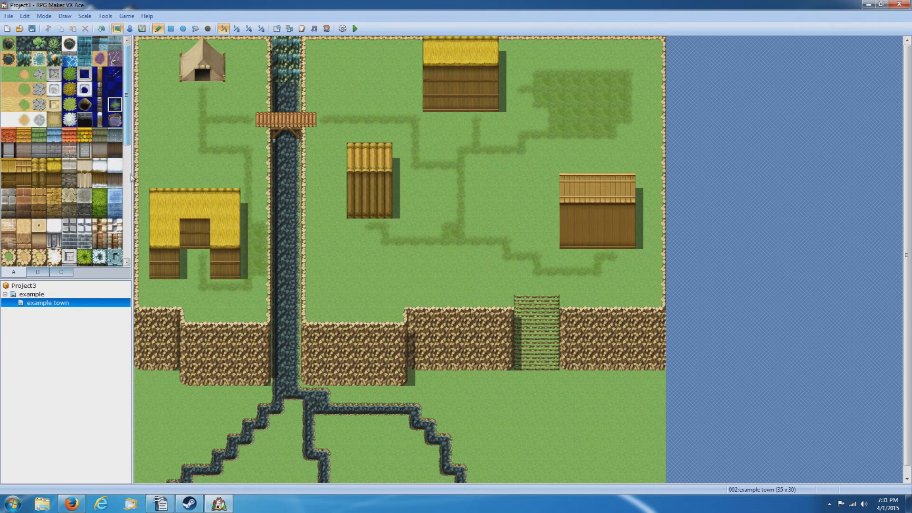
pyautogui.click(60, 273)
pyautogui.moveTo(132, 124); pyautogui.dragTo(141, 218)
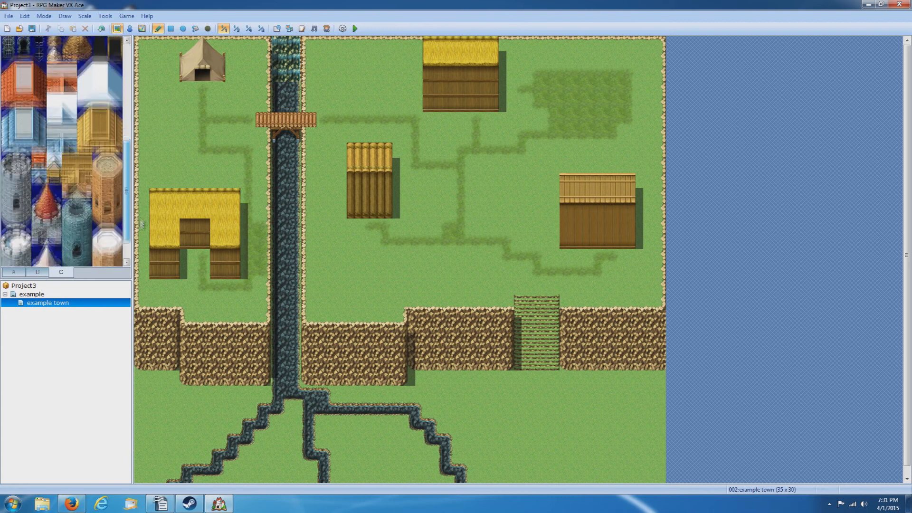
pyautogui.click(37, 272)
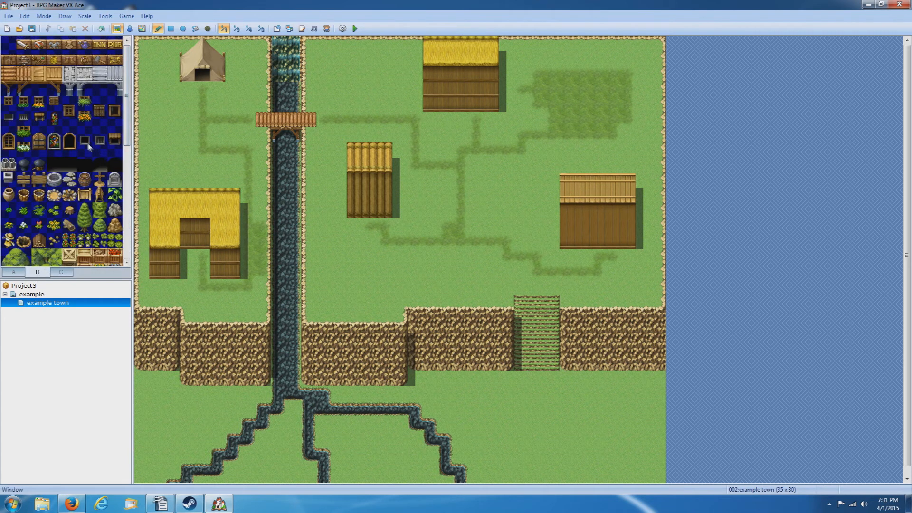
pyautogui.click(100, 105)
pyautogui.click(427, 76)
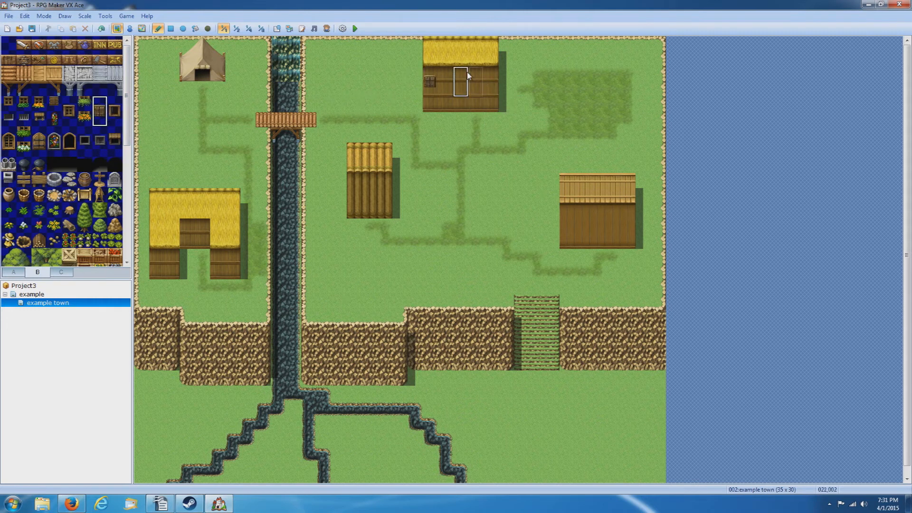
pyautogui.hotkey('ctrl', 'z')
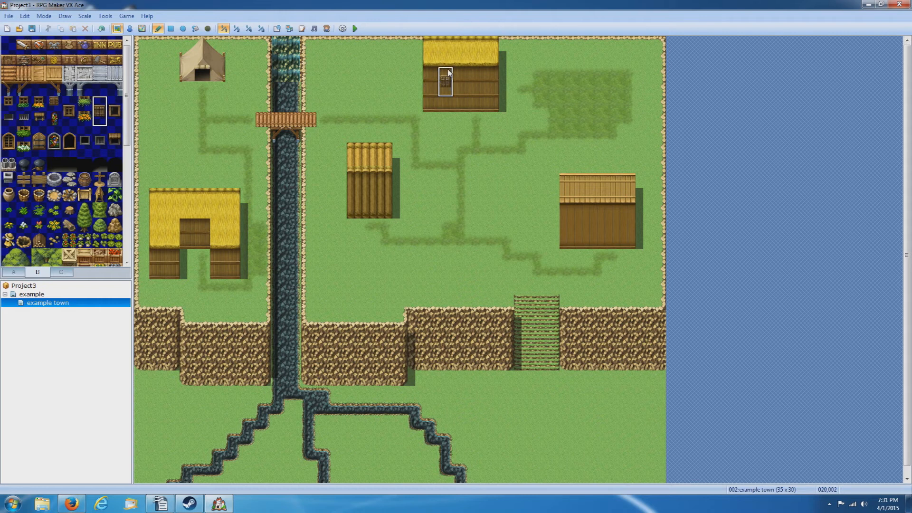
pyautogui.click(475, 80)
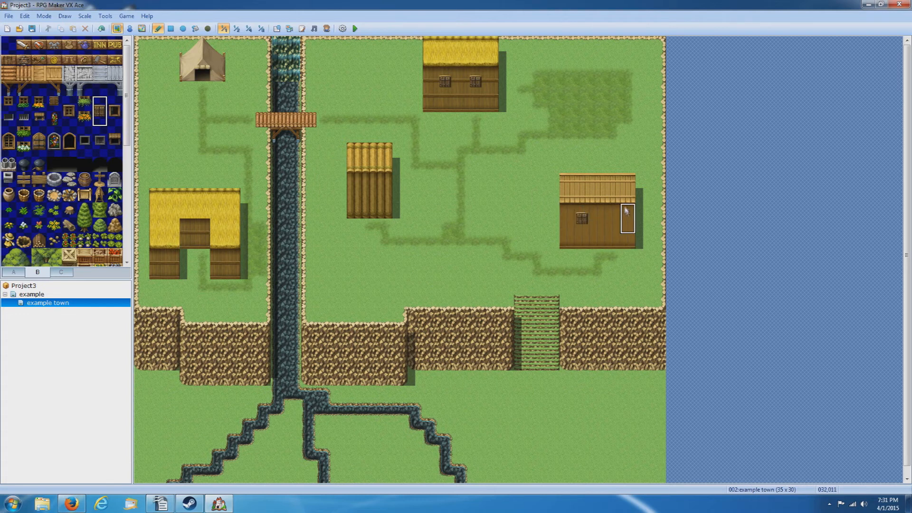
# Add a plain open window to the eastern half of the eastern house and shuttered windows at both ends of the log house's wall.
pyautogui.click(114, 110)
pyautogui.click(613, 218)
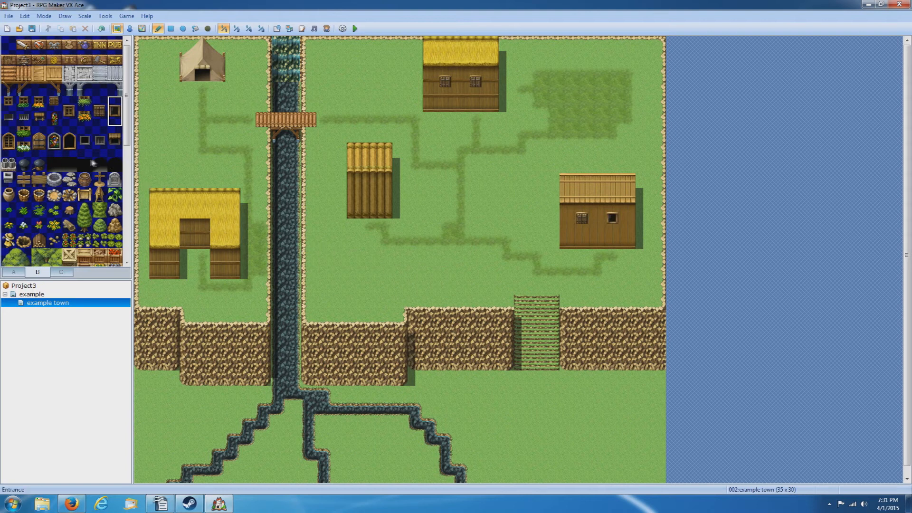
pyautogui.click(115, 139)
pyautogui.click(370, 189)
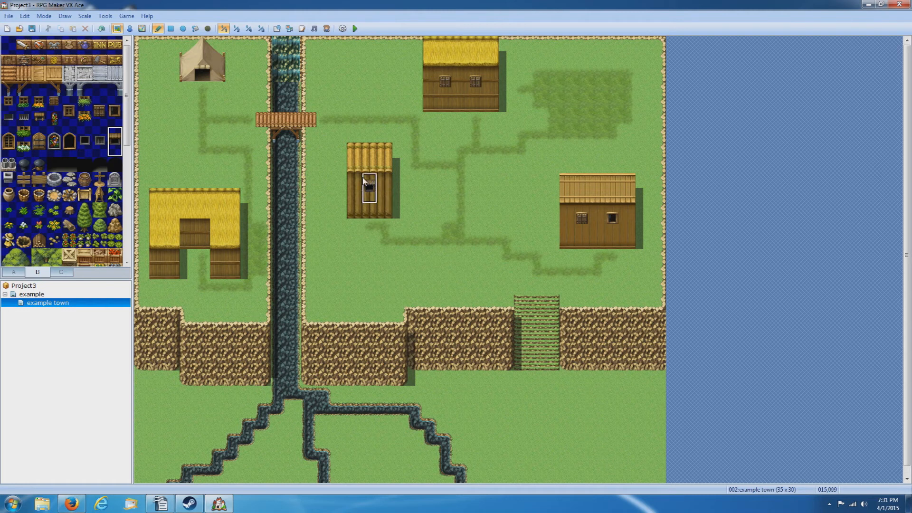
pyautogui.hotkey('ctrl', 'z')
pyautogui.click(353, 184)
pyautogui.click(384, 190)
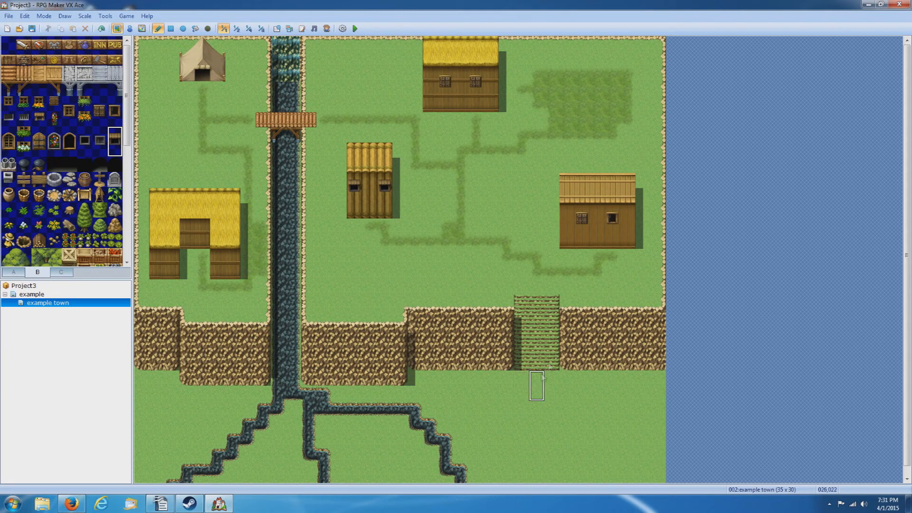
# Connect the moss path to the top of the grassy stairs and continue it from their foot to the map's southern edge.
pyautogui.click(11, 272)
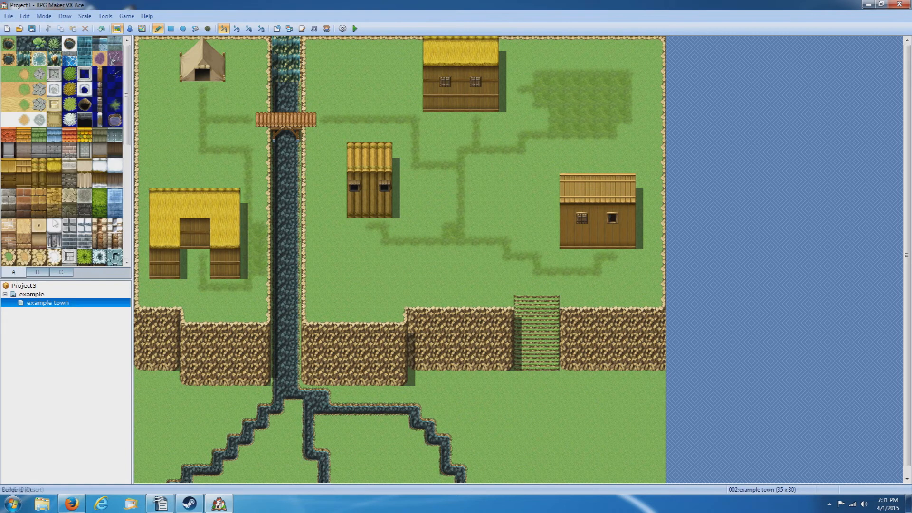
pyautogui.click(537, 287)
pyautogui.moveTo(536, 380); pyautogui.dragTo(536, 472)
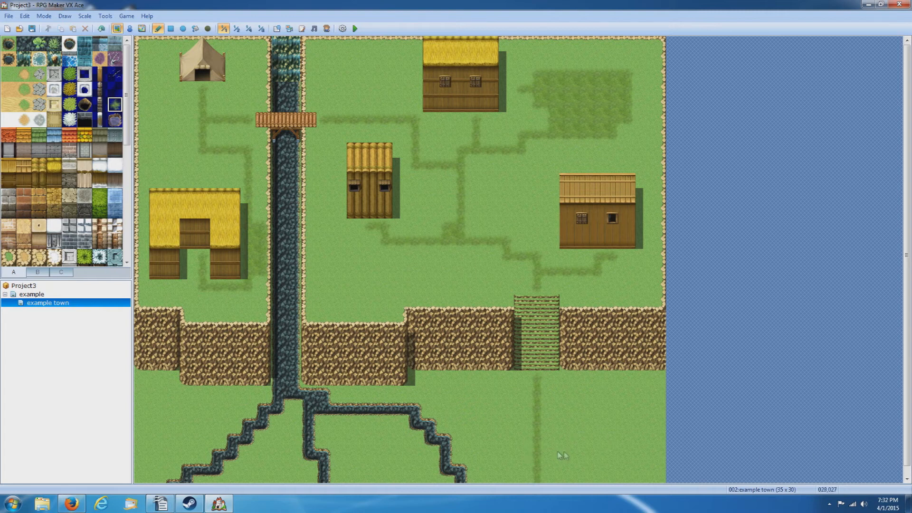
# Line both sides of the path below the stairs with wooden fences running from the cliff to the southern edge.
pyautogui.scroll(-1, 907, 463)
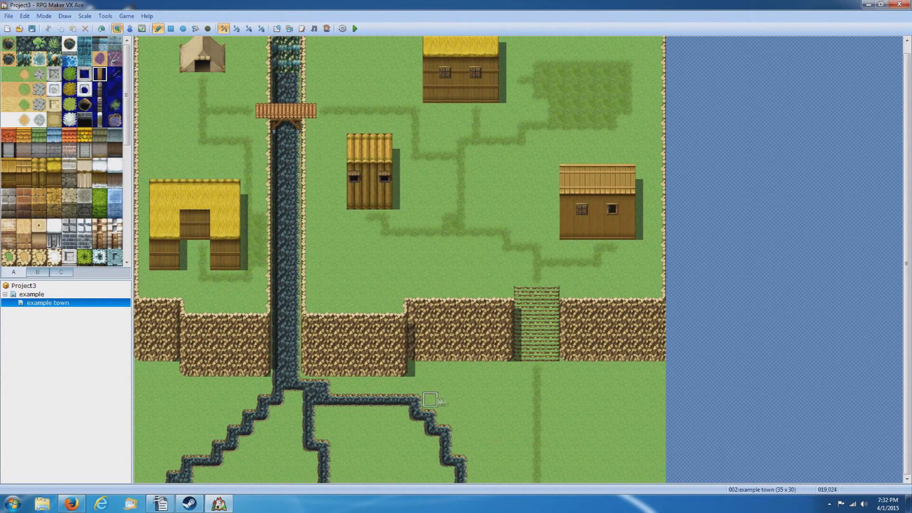
pyautogui.moveTo(507, 368); pyautogui.dragTo(507, 479)
pyautogui.moveTo(568, 368); pyautogui.dragTo(571, 474)
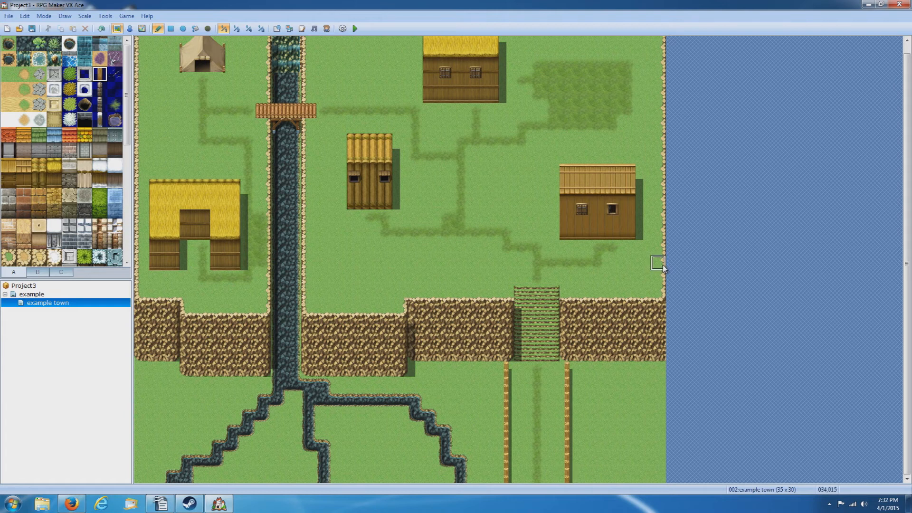
# Try a four-tile-long strip of green bush on the grass south of the log house.
pyautogui.moveTo(908, 369); pyautogui.dragTo(907, 342)
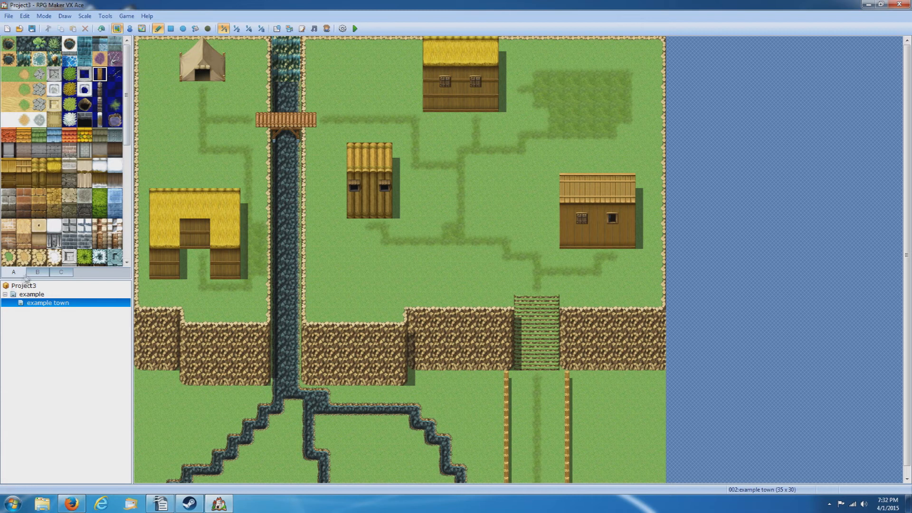
pyautogui.click(38, 272)
pyautogui.click(14, 272)
pyautogui.moveTo(127, 137); pyautogui.dragTo(117, 257)
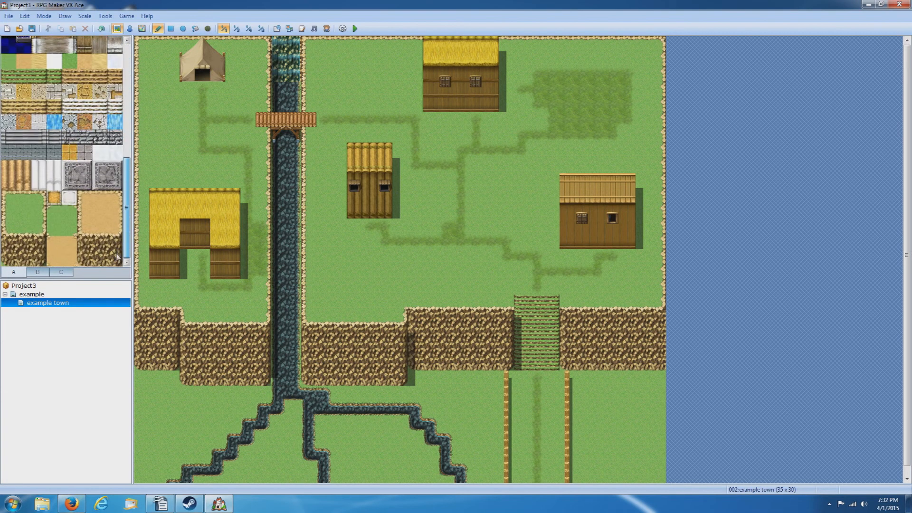
pyautogui.click(38, 272)
pyautogui.click(62, 272)
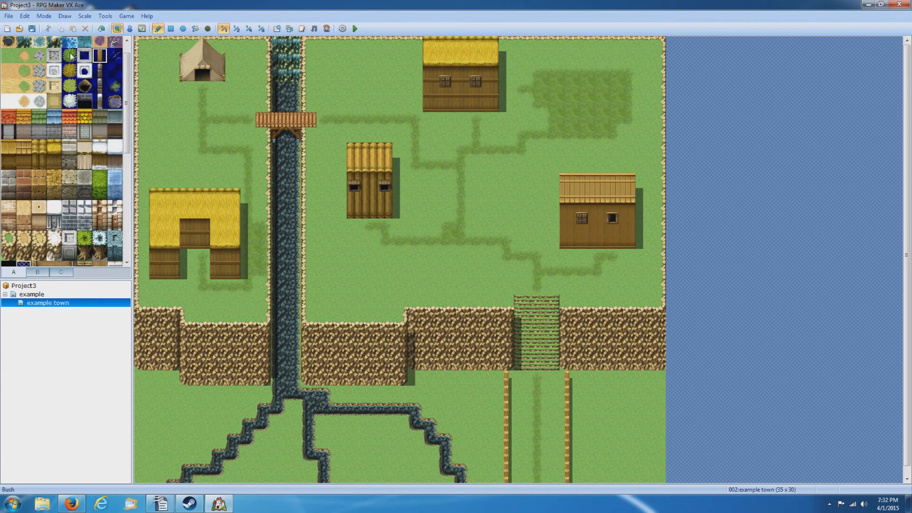
pyautogui.click(71, 56)
pyautogui.click(416, 271)
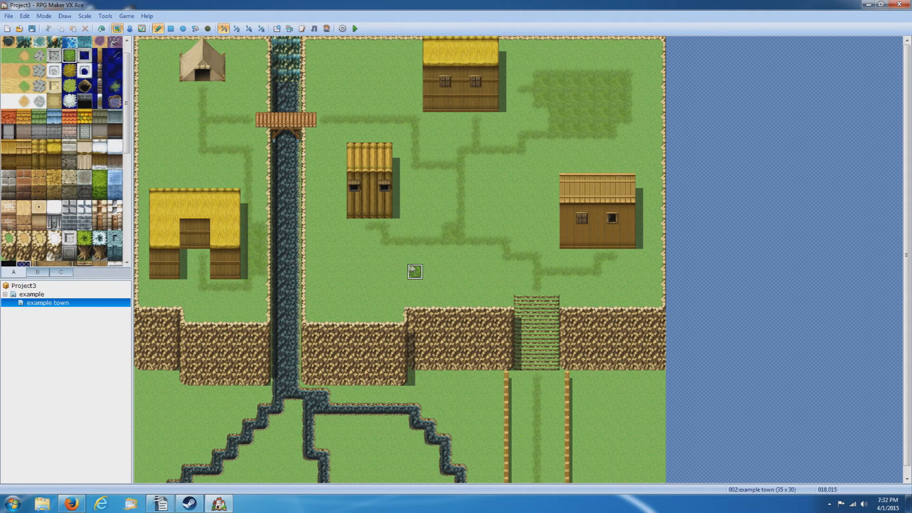
pyautogui.moveTo(369, 271); pyautogui.dragTo(414, 277)
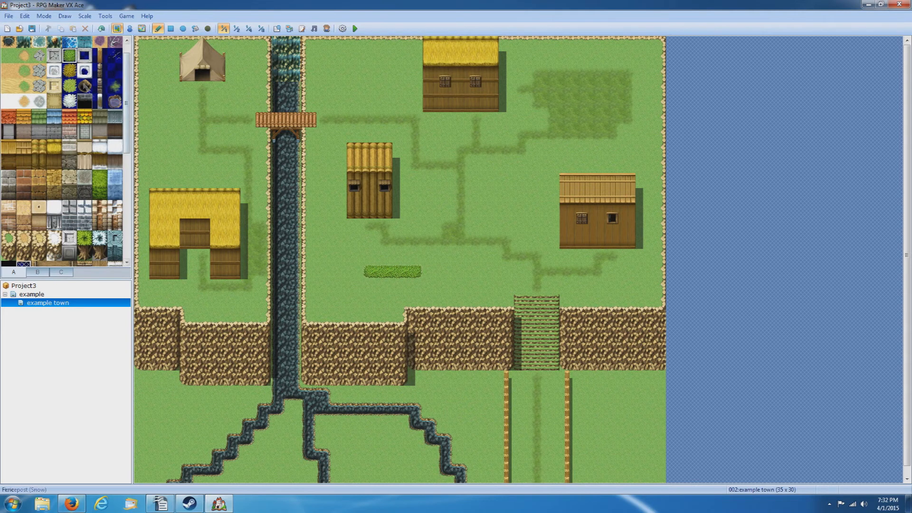
# Paint yellow bush patches south of the log house, west of the northern house, in the northeast corner and behind the eastern house.
pyautogui.moveTo(416, 287)
pyautogui.mouseDown()
pyautogui.moveTo(385, 273)
pyautogui.moveTo(377, 291)
pyautogui.mouseUp()
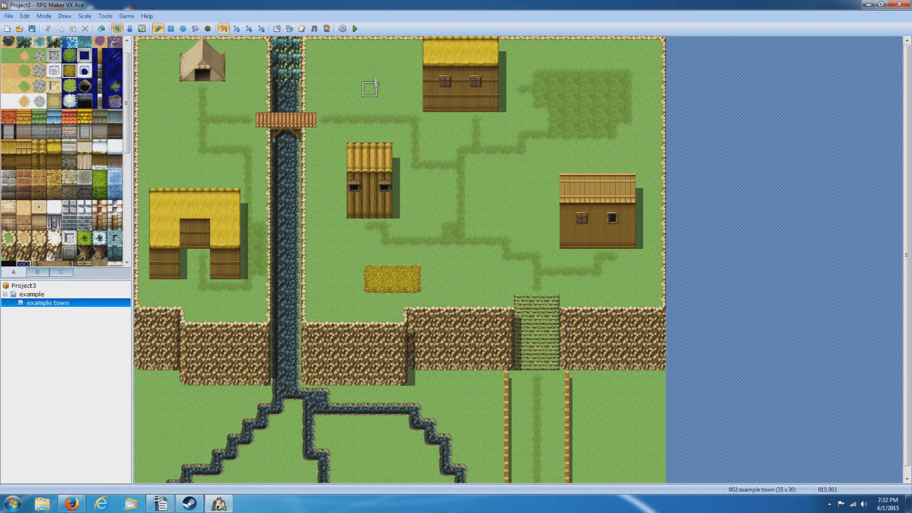
pyautogui.moveTo(370, 75); pyautogui.dragTo(355, 45)
pyautogui.hotkey('ctrl', 'z')
pyautogui.moveTo(339, 59); pyautogui.dragTo(400, 75)
pyautogui.moveTo(628, 47)
pyautogui.mouseDown()
pyautogui.moveTo(583, 59)
pyautogui.moveTo(614, 61)
pyautogui.moveTo(637, 87)
pyautogui.moveTo(641, 60)
pyautogui.mouseUp()
pyautogui.hotkey('ctrl', 'z')
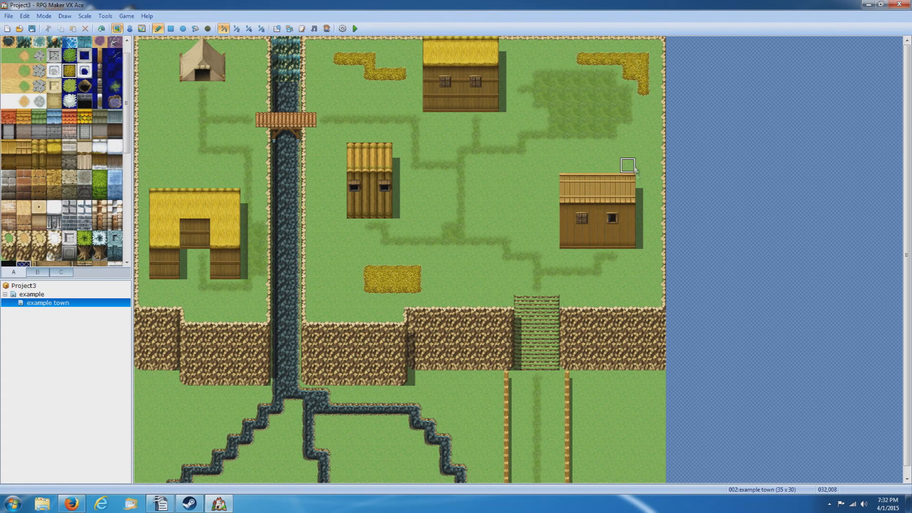
pyautogui.moveTo(644, 164)
pyautogui.mouseDown()
pyautogui.moveTo(578, 153)
pyautogui.moveTo(542, 162)
pyautogui.mouseUp()
pyautogui.click(631, 152)
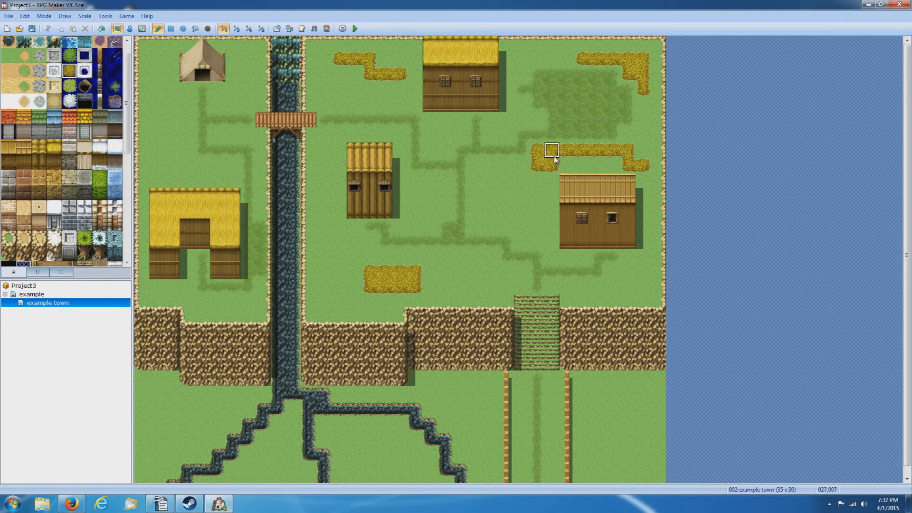
# Add yellow bush patches southwest and east of the tent, and extend the patch south of the log house westward.
pyautogui.moveTo(157, 151)
pyautogui.mouseDown()
pyautogui.moveTo(157, 114)
pyautogui.moveTo(173, 151)
pyautogui.mouseUp()
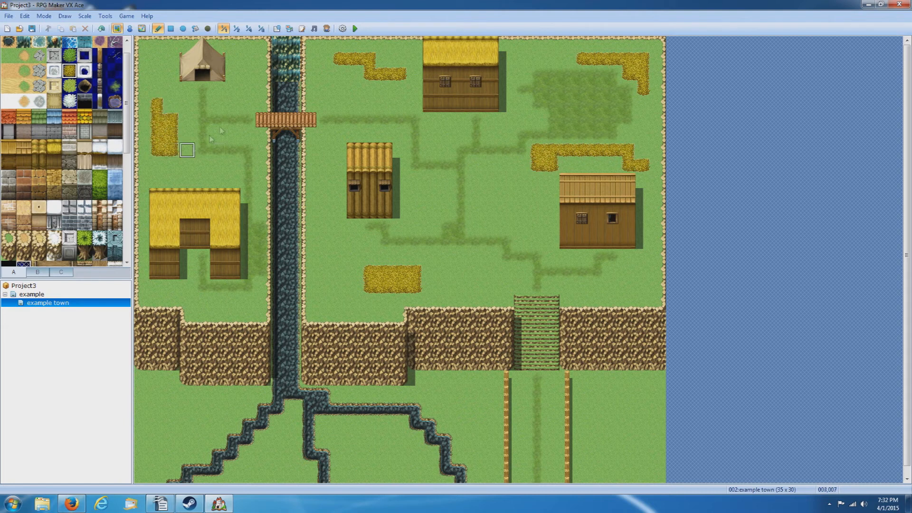
pyautogui.moveTo(258, 75)
pyautogui.mouseDown()
pyautogui.moveTo(249, 77)
pyautogui.moveTo(248, 60)
pyautogui.moveTo(242, 88)
pyautogui.mouseUp()
pyautogui.hotkey('ctrl', 'z')
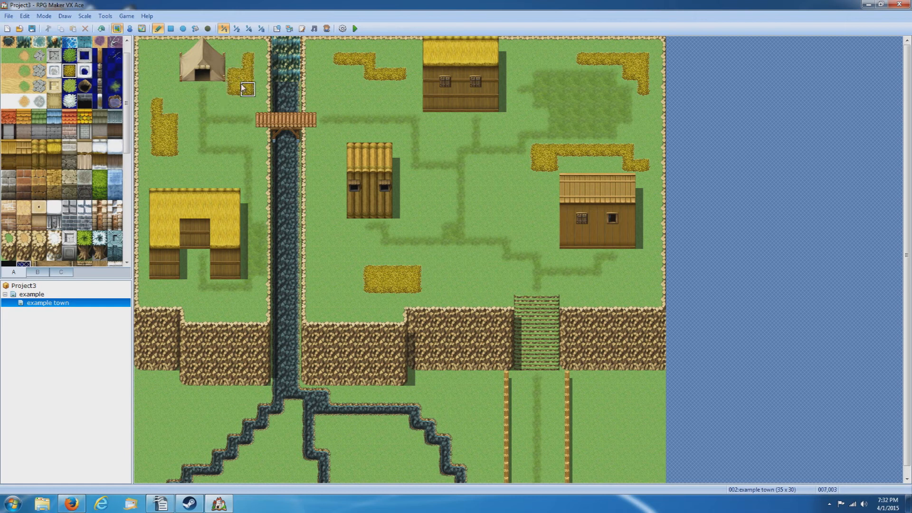
pyautogui.moveTo(339, 285)
pyautogui.mouseDown()
pyautogui.moveTo(354, 257)
pyautogui.moveTo(339, 273)
pyautogui.mouseUp()
# Scatter yellow bush patches between the river branches and across the southern lowland, plus a three-tile strip west of the eastern house.
pyautogui.moveTo(216, 409)
pyautogui.mouseDown()
pyautogui.moveTo(174, 421)
pyautogui.moveTo(202, 417)
pyautogui.mouseUp()
pyautogui.moveTo(260, 460)
pyautogui.mouseDown()
pyautogui.moveTo(261, 451)
pyautogui.moveTo(280, 468)
pyautogui.mouseUp()
pyautogui.moveTo(378, 466)
pyautogui.mouseDown()
pyautogui.moveTo(372, 433)
pyautogui.moveTo(387, 468)
pyautogui.moveTo(408, 474)
pyautogui.mouseUp()
pyautogui.moveTo(615, 442)
pyautogui.mouseDown()
pyautogui.moveTo(628, 413)
pyautogui.moveTo(633, 434)
pyautogui.moveTo(652, 415)
pyautogui.moveTo(643, 430)
pyautogui.mouseUp()
pyautogui.moveTo(635, 469); pyautogui.dragTo(630, 481)
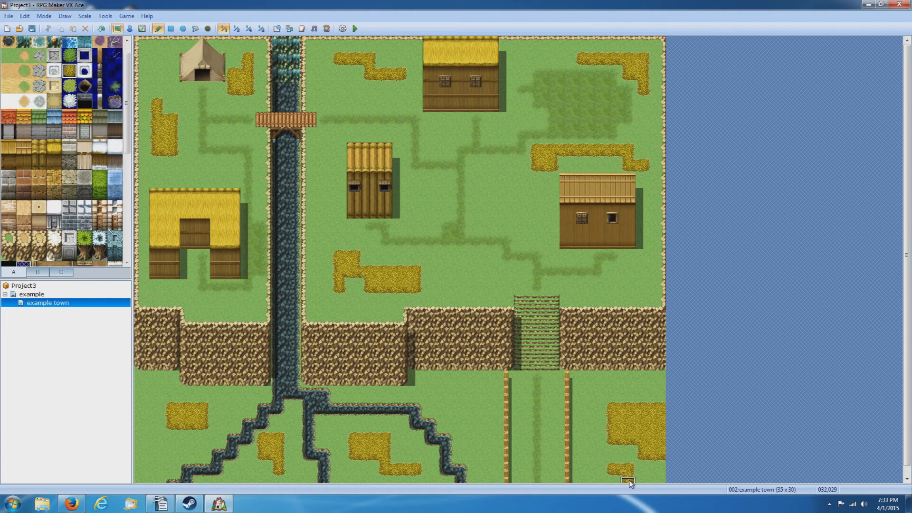
pyautogui.click(643, 472)
pyautogui.moveTo(454, 410); pyautogui.dragTo(477, 403)
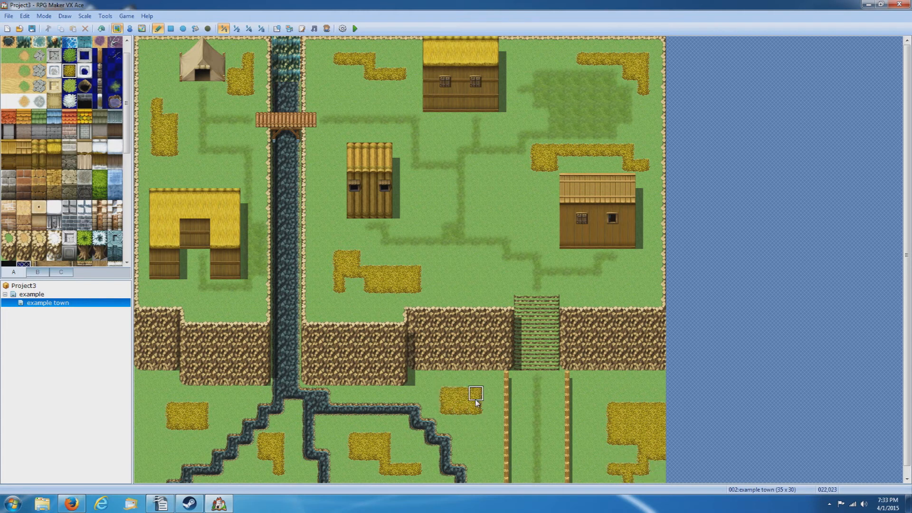
pyautogui.moveTo(529, 193); pyautogui.dragTo(488, 196)
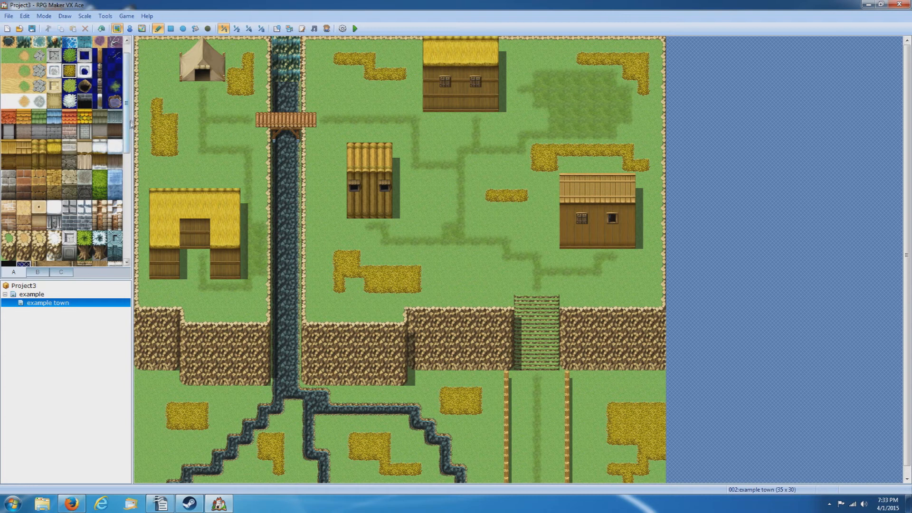
# Place a stone well in the northeastern moss patch.
pyautogui.scroll(2, 127, 120)
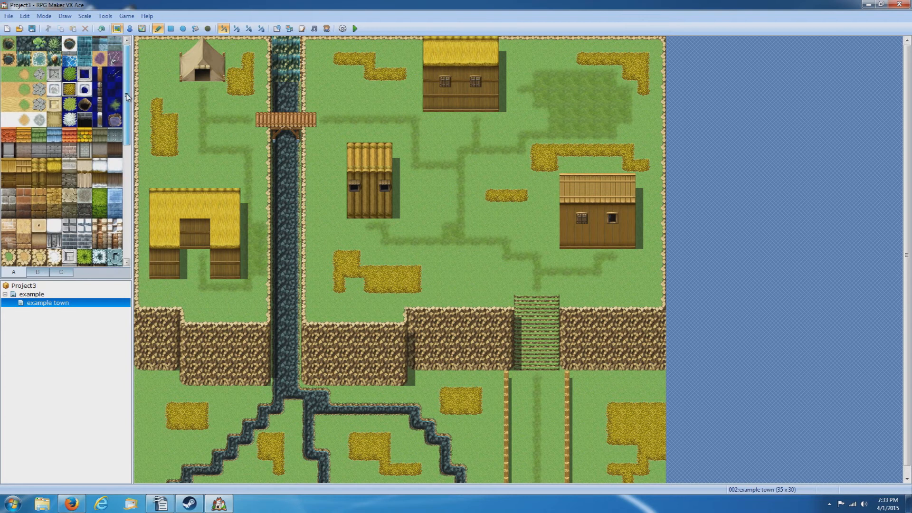
pyautogui.click(38, 272)
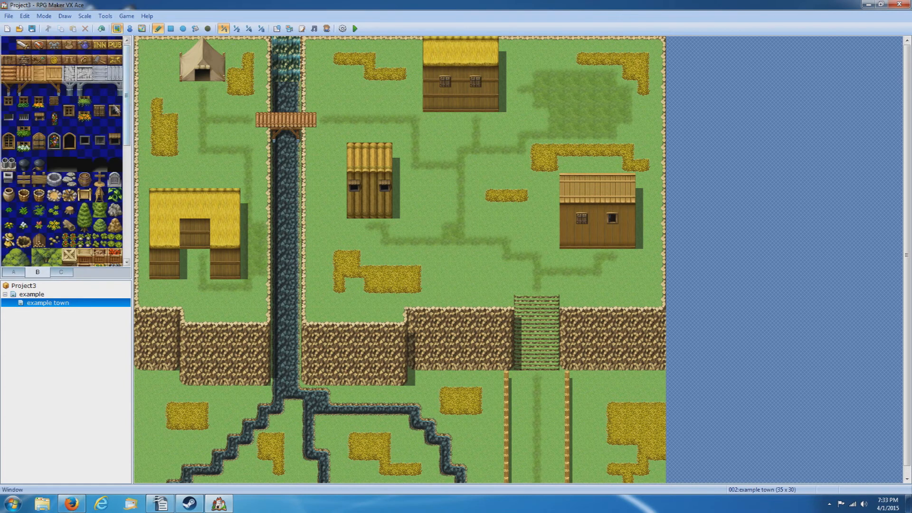
pyautogui.scroll(-4, 127, 105)
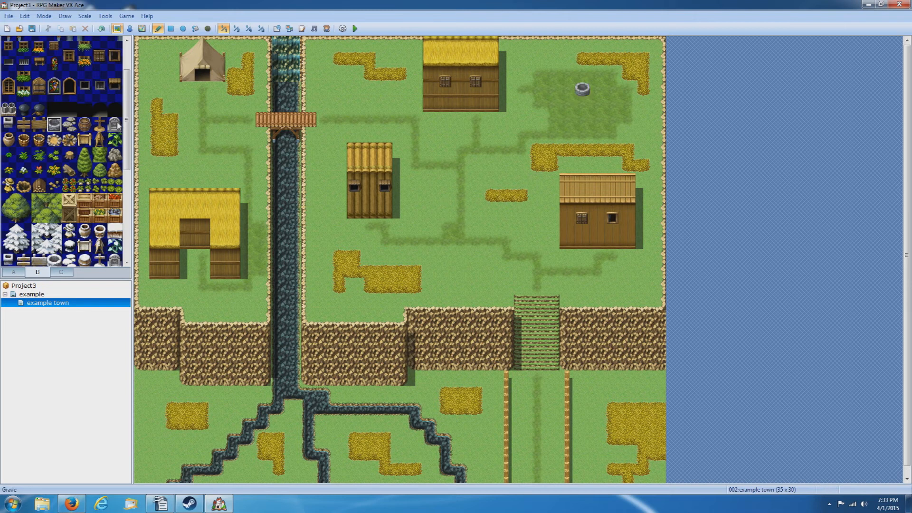
# Place two barrels against the northern house's east side and two against the eastern house's west side.
pyautogui.click(506, 104)
pyautogui.click(506, 89)
pyautogui.click(551, 242)
pyautogui.click(552, 226)
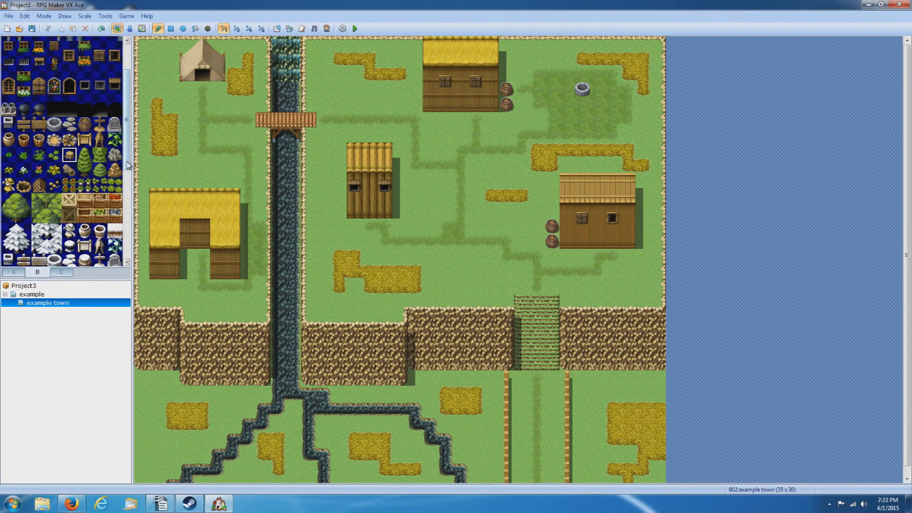
# Plant palm trees along the cliff's foot, two west of the river and three east of it, and one west of the tent.
pyautogui.scroll(-5, 128, 164)
pyautogui.click(69, 204)
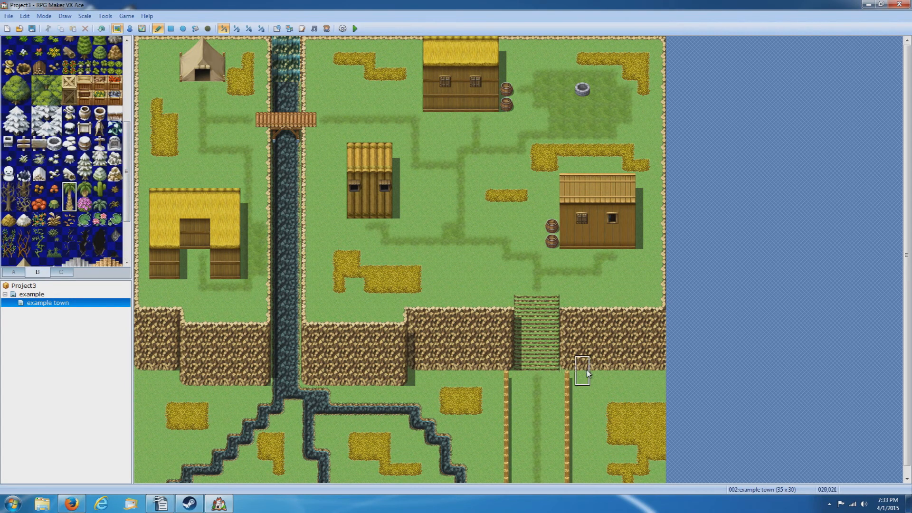
pyautogui.click(633, 369)
pyautogui.click(602, 369)
pyautogui.click(445, 365)
pyautogui.click(205, 376)
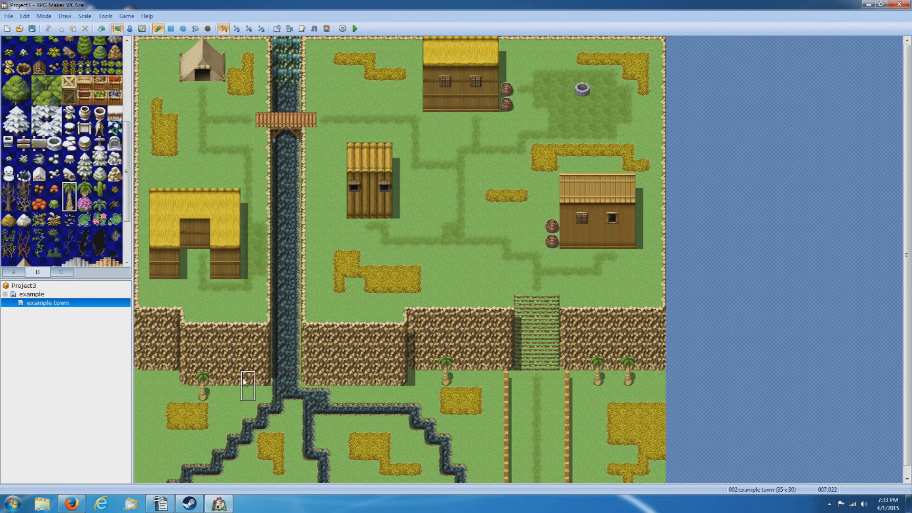
pyautogui.click(251, 377)
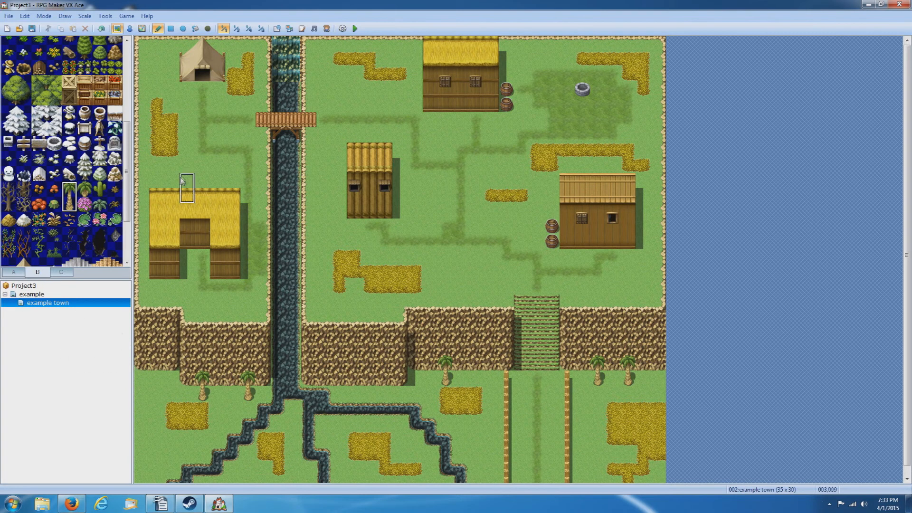
pyautogui.click(155, 58)
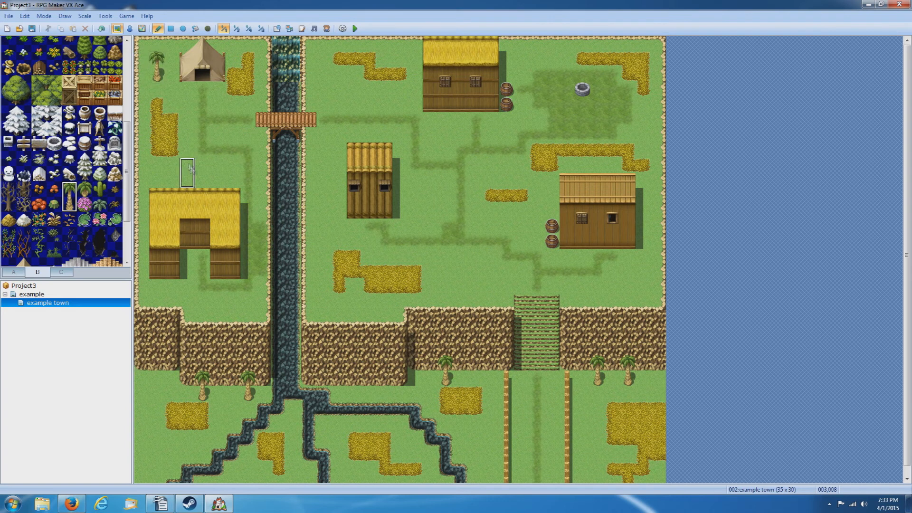
# Plant six palm trees across the plateau: one above the western house, three around the central area and two near the eastern house.
pyautogui.click(163, 147)
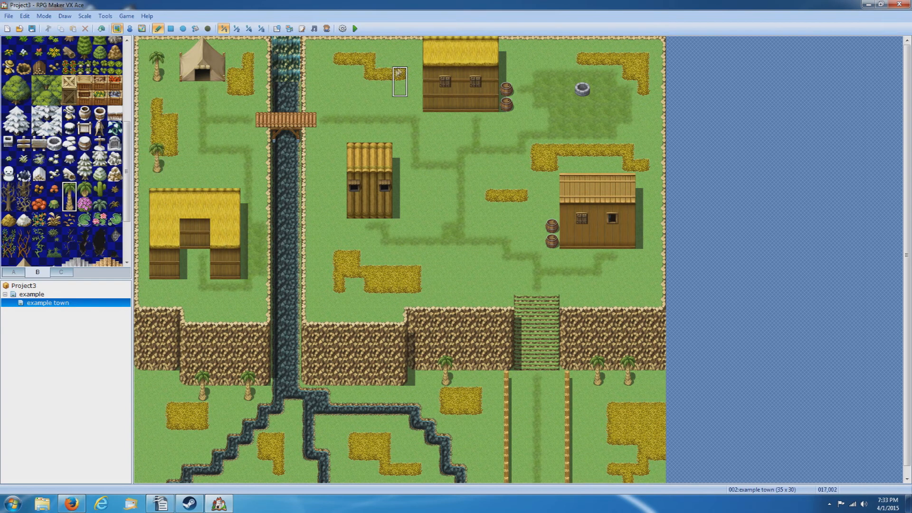
pyautogui.click(416, 63)
pyautogui.click(355, 288)
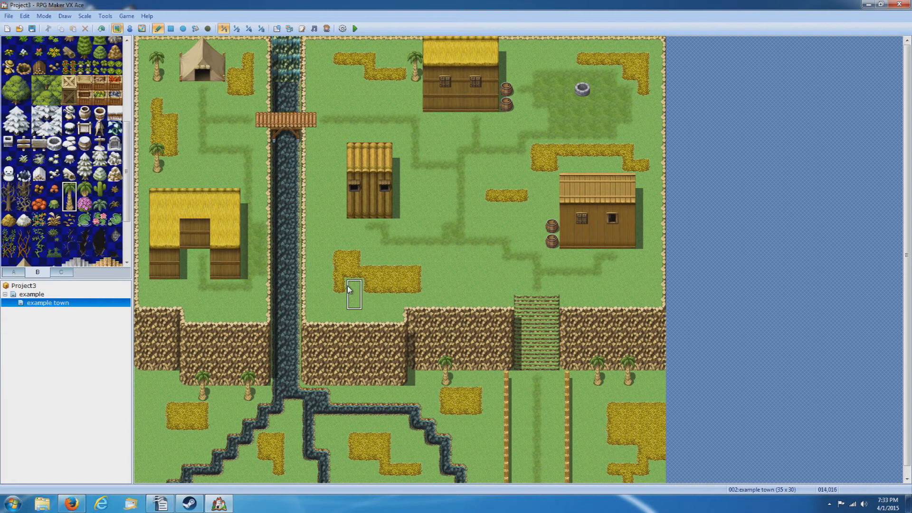
pyautogui.click(323, 210)
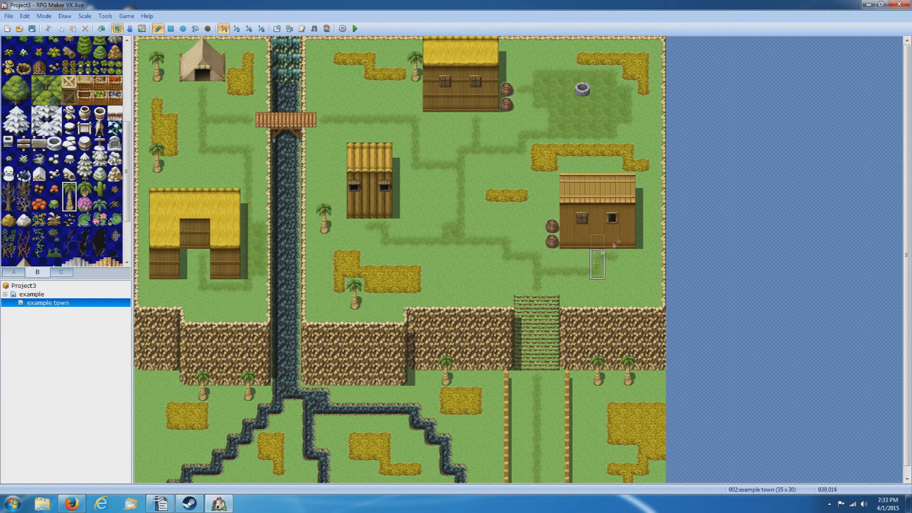
pyautogui.click(644, 124)
pyautogui.click(536, 168)
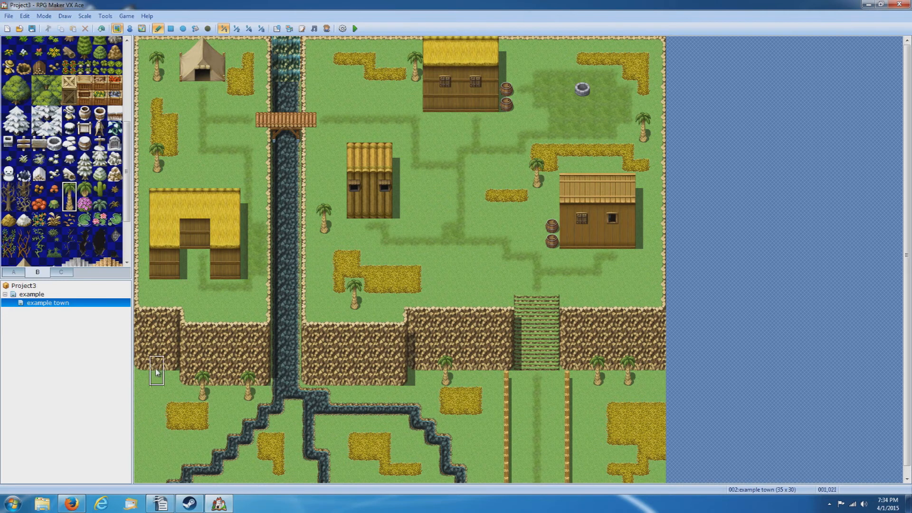
# Plant three palm trees in the lowland: one southwest of the river, one at its fork and one at the central cliff's foot.
pyautogui.click(172, 448)
pyautogui.click(293, 400)
pyautogui.click(385, 386)
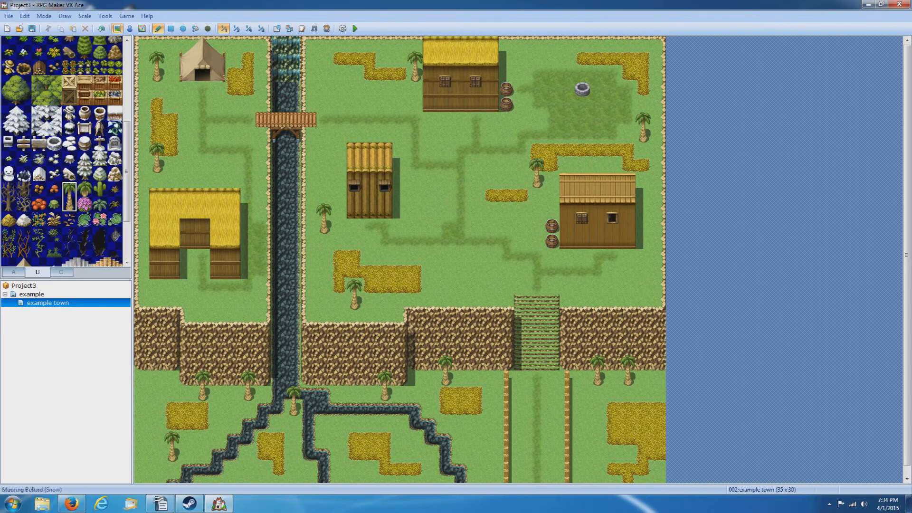
# Scatter small brown plants west of the stairs, in the southeastern lowland on both sides of the fence, and around the northern house.
pyautogui.moveTo(126, 172); pyautogui.dragTo(132, 200)
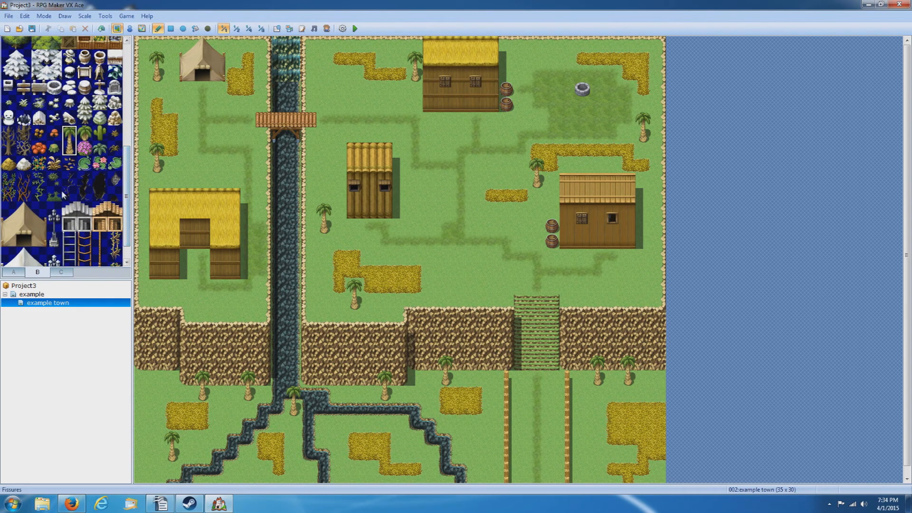
pyautogui.click(114, 135)
pyautogui.click(248, 287)
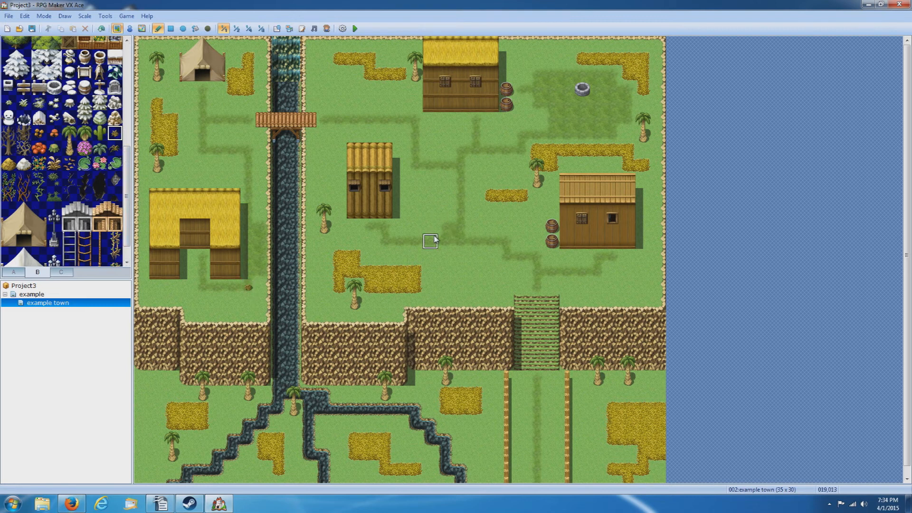
pyautogui.moveTo(446, 287); pyautogui.dragTo(460, 287)
pyautogui.click(583, 409)
pyautogui.click(522, 439)
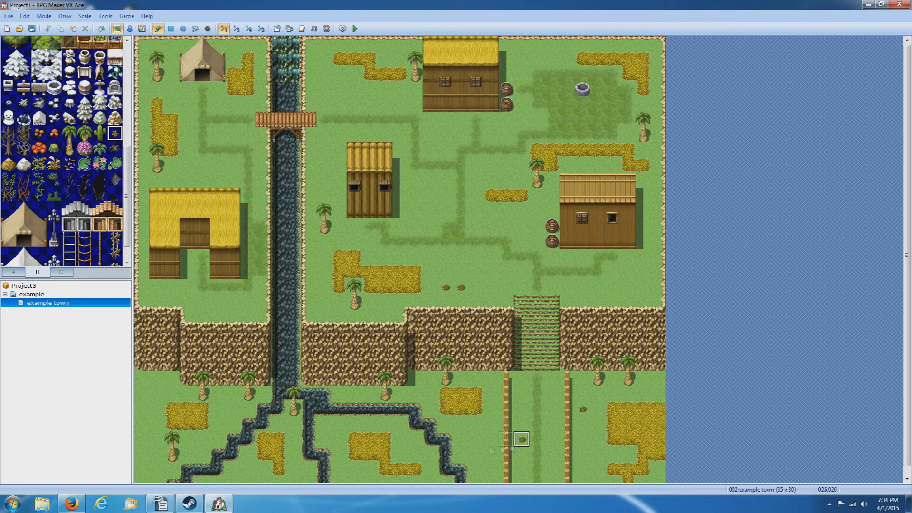
pyautogui.click(431, 120)
pyautogui.click(370, 91)
pyautogui.click(551, 59)
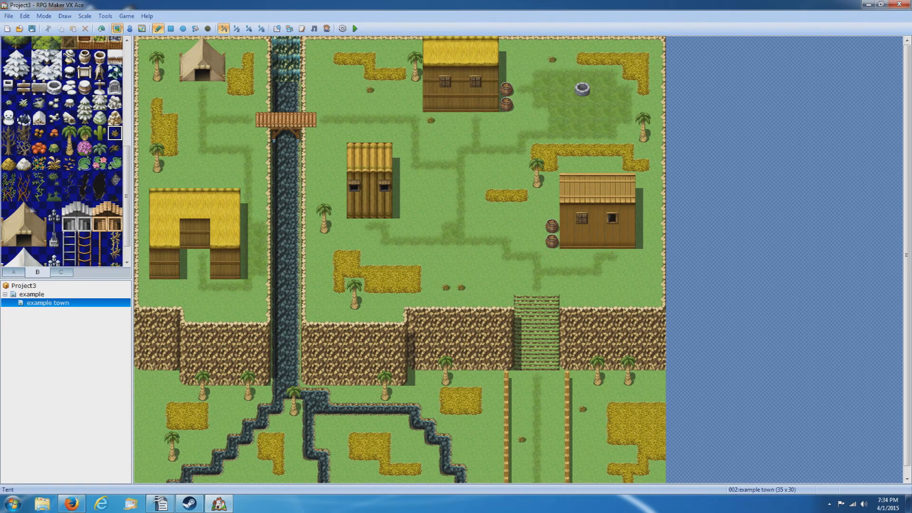
# Place pairs of dry grass tufts north of the western house, on the river's northern east bank and west of the log house.
pyautogui.click(114, 149)
pyautogui.click(172, 180)
pyautogui.click(187, 181)
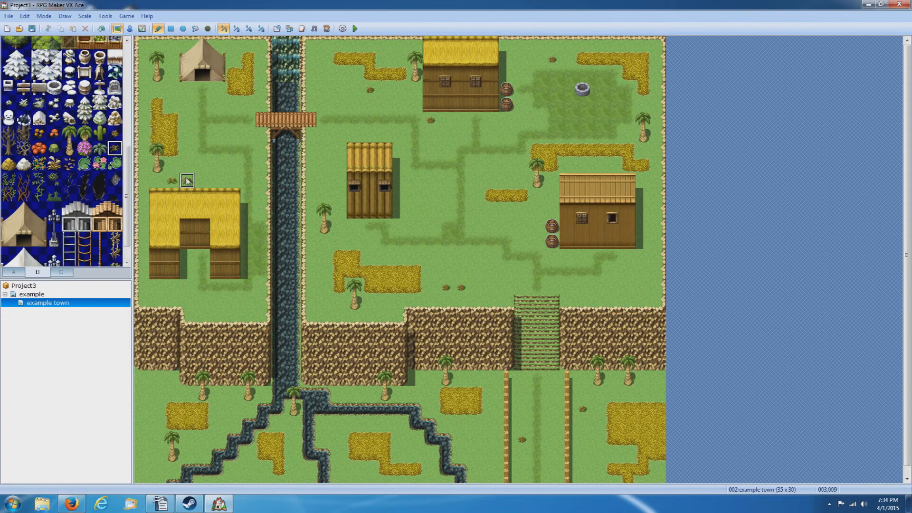
pyautogui.click(324, 73)
pyautogui.click(324, 60)
pyautogui.click(325, 168)
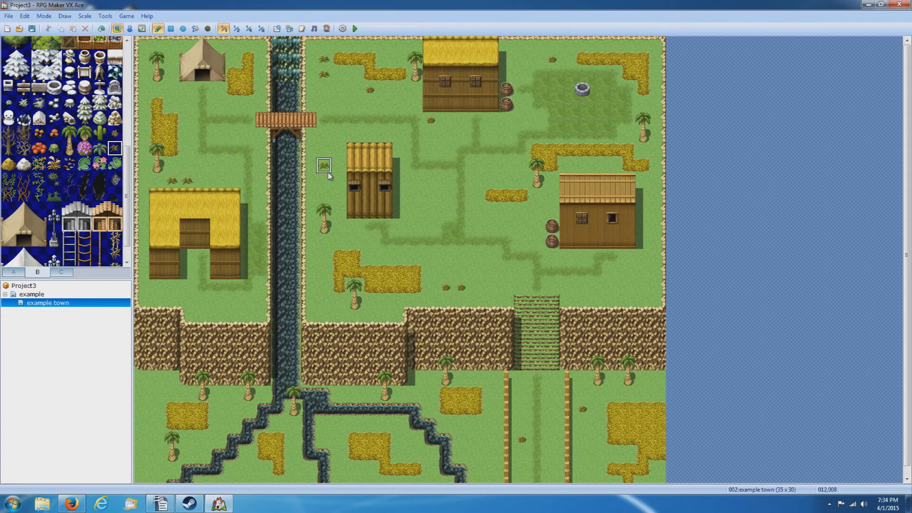
pyautogui.click(339, 182)
# Place three dry grass tufts in the plateau's southeastern corner and three east of the log house.
pyautogui.click(647, 288)
pyautogui.click(628, 288)
pyautogui.click(415, 196)
pyautogui.click(431, 197)
pyautogui.click(430, 181)
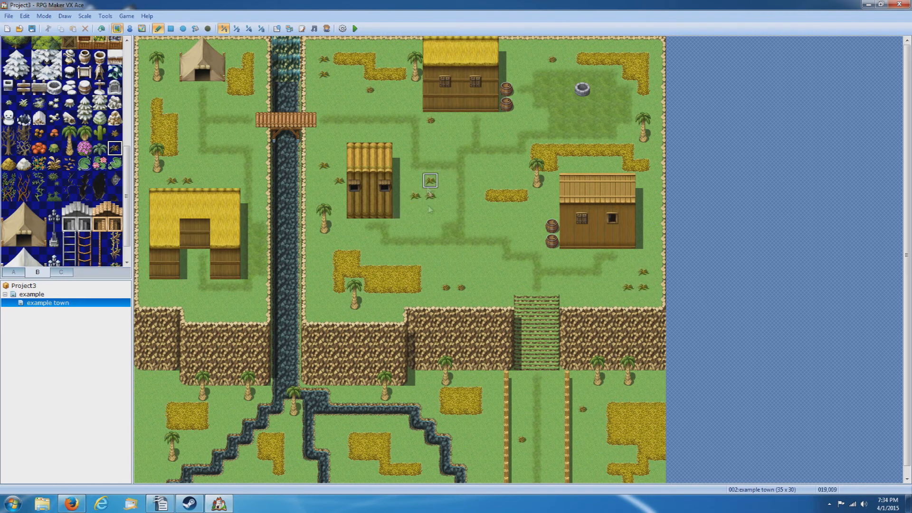
# Add three thin fissures to the cliff face: one just east of the river, one west of the stairs and one east of them.
pyautogui.moveTo(129, 193); pyautogui.dragTo(138, 205)
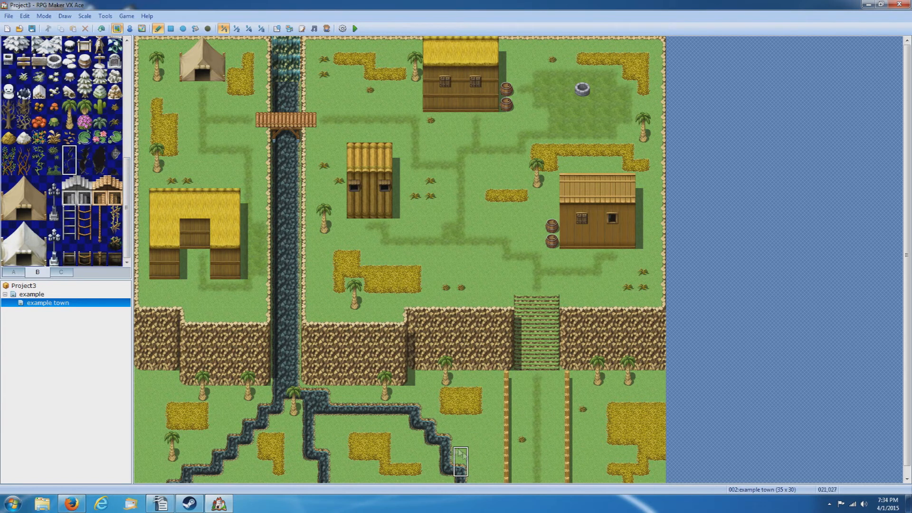
pyautogui.click(356, 370)
pyautogui.click(463, 341)
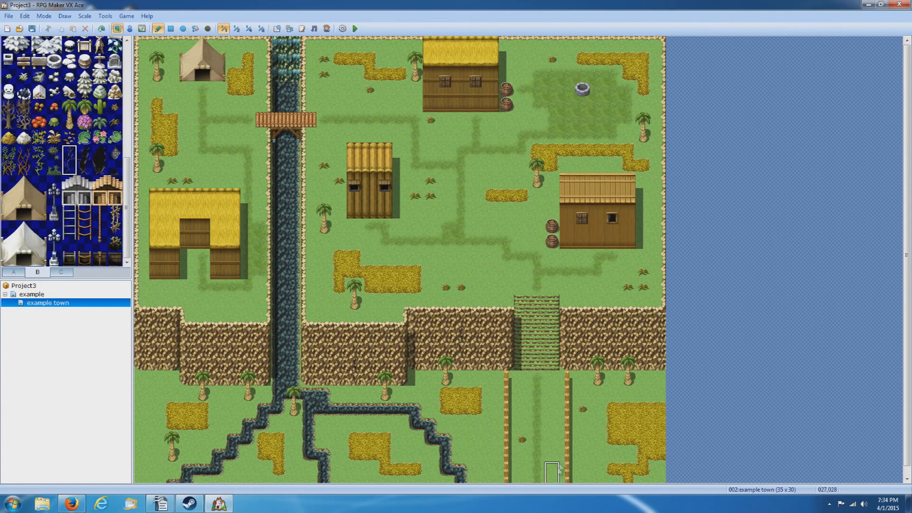
pyautogui.click(628, 334)
# Add a large dark fissure to the westernmost cliff face and a hole in the lowland east of the fenced path.
pyautogui.click(82, 157)
pyautogui.click(157, 340)
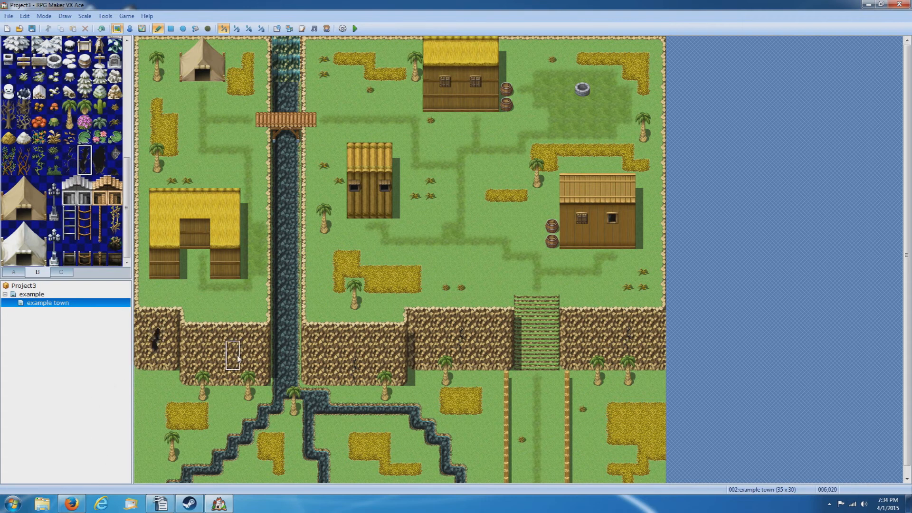
pyautogui.scroll(10, 129, 197)
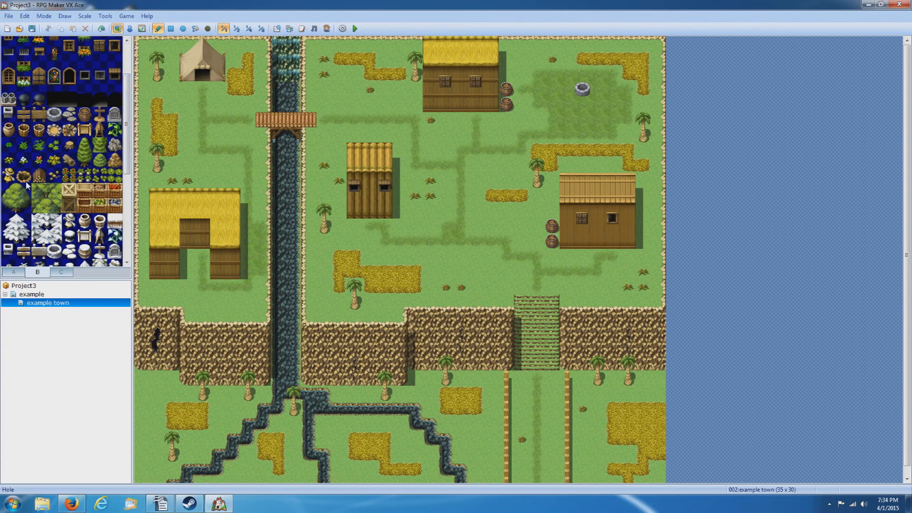
pyautogui.click(583, 440)
# Place yellow-green plants east of the northern house, along the river's east bank, near the moss patch and north of the western house.
pyautogui.click(55, 160)
pyautogui.click(324, 272)
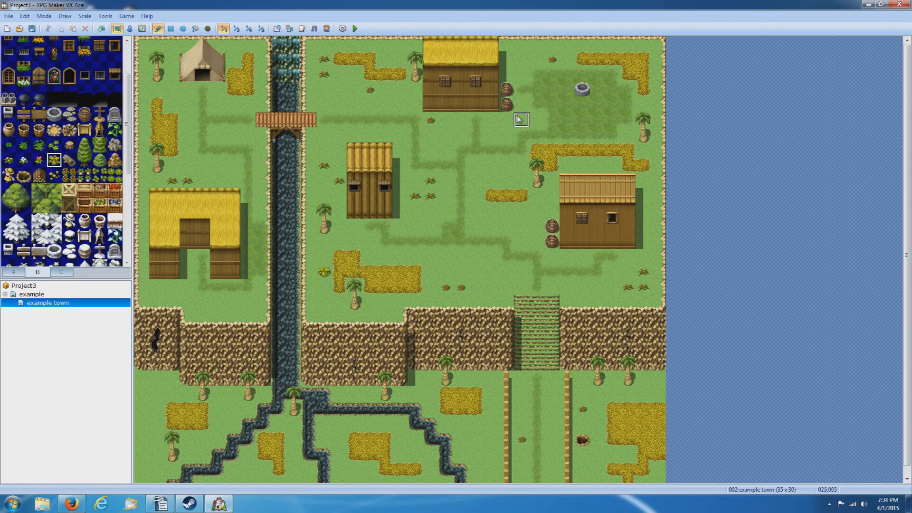
pyautogui.click(523, 59)
pyautogui.click(537, 58)
pyautogui.click(325, 150)
pyautogui.click(188, 135)
pyautogui.click(187, 151)
pyautogui.click(218, 180)
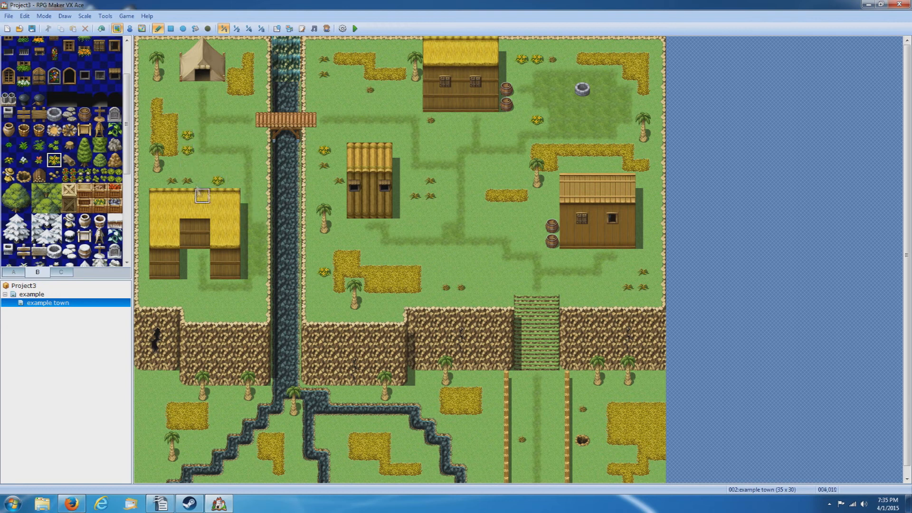
# Add yellow-green plants below the tent, north of the log house, west of the eastern house and two beside the lowland's western fence.
pyautogui.click(172, 89)
pyautogui.click(340, 104)
pyautogui.click(355, 104)
pyautogui.click(400, 134)
pyautogui.click(385, 135)
pyautogui.click(507, 211)
pyautogui.click(492, 454)
pyautogui.click(492, 439)
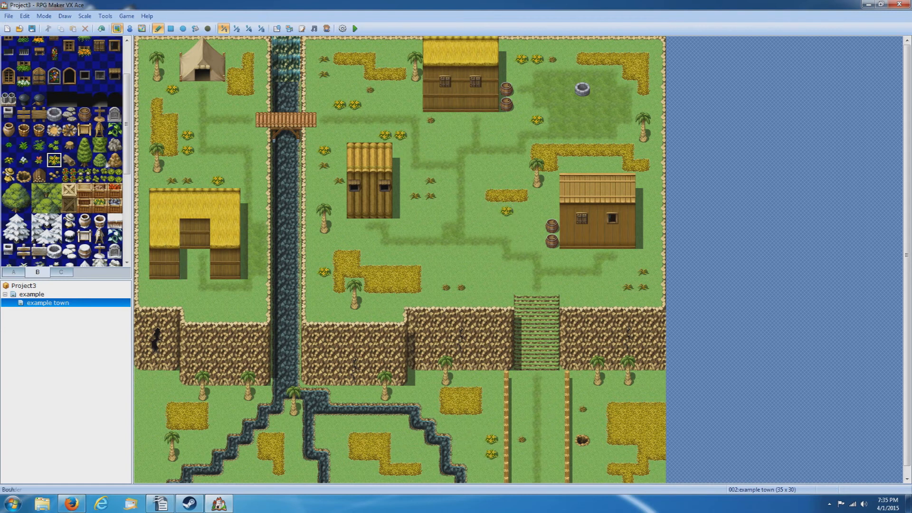
# Place two brown rocks side by side northwest of the stairs.
pyautogui.click(115, 163)
pyautogui.click(461, 272)
pyautogui.click(476, 272)
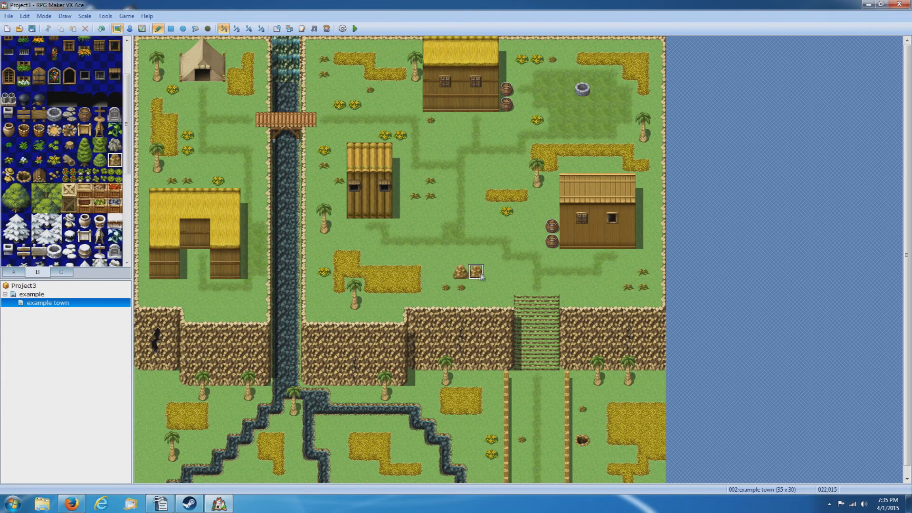
# Place grey rocks: two west of the lowland fence, one below the eastern palms, one beside the northern barrels, two on the northern east bank.
pyautogui.click(116, 145)
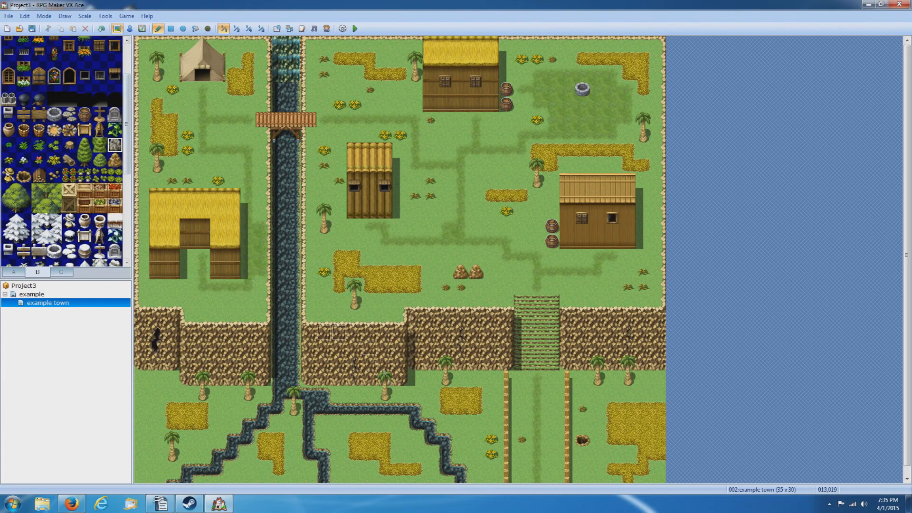
pyautogui.click(475, 439)
pyautogui.click(475, 423)
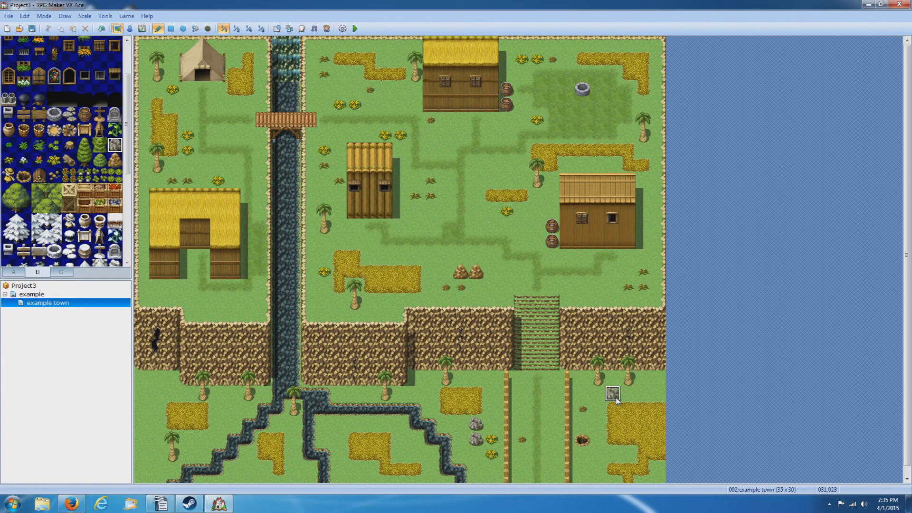
pyautogui.click(522, 105)
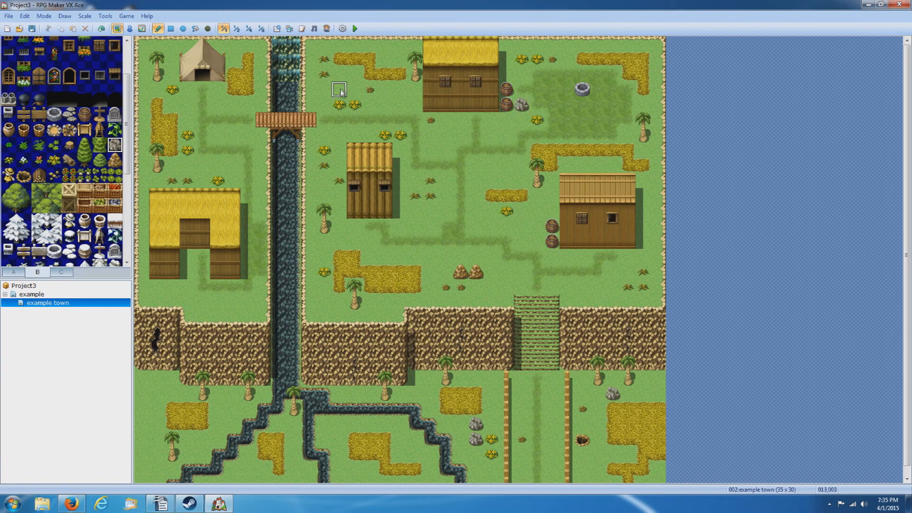
pyautogui.click(339, 74)
pyautogui.click(324, 89)
# Place grey rocks southeast of the western house, beside the tent, on the northern edge, at the central cliff's foot and two in the western lowland.
pyautogui.click(248, 302)
pyautogui.click(233, 43)
pyautogui.click(385, 43)
pyautogui.click(426, 384)
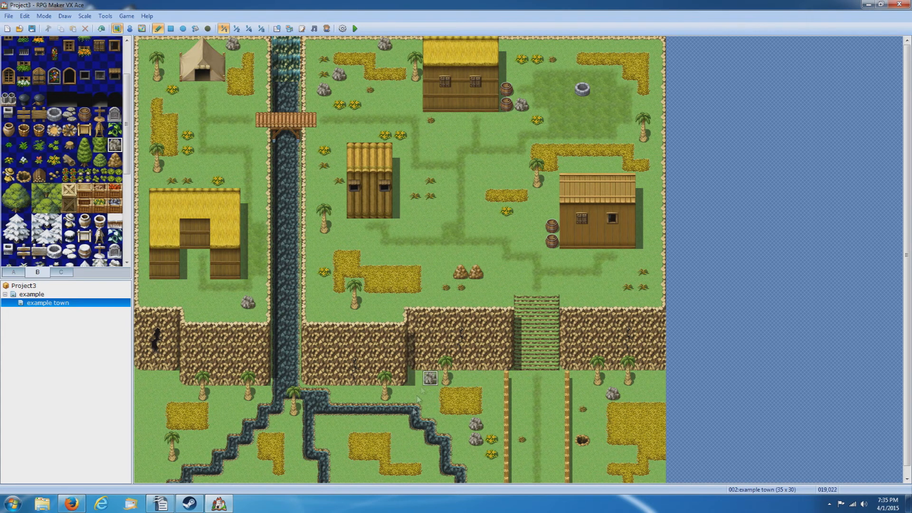
pyautogui.click(141, 409)
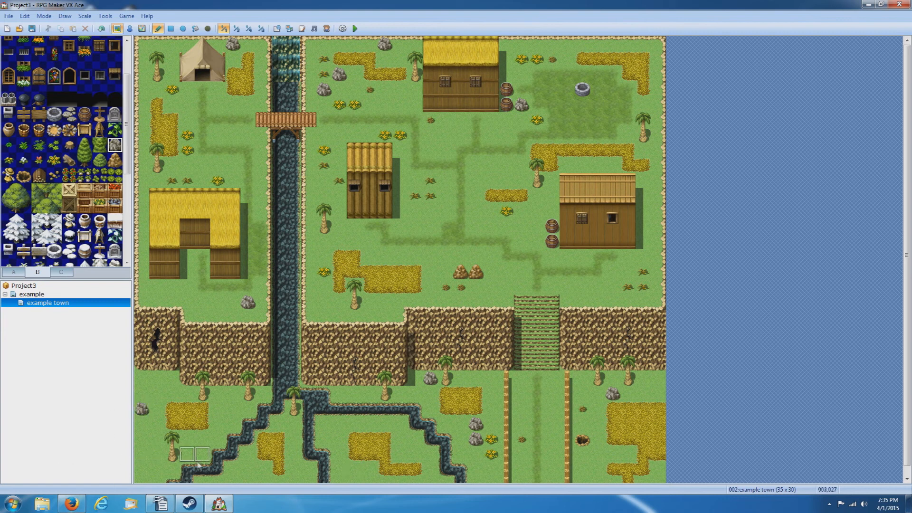
pyautogui.click(218, 424)
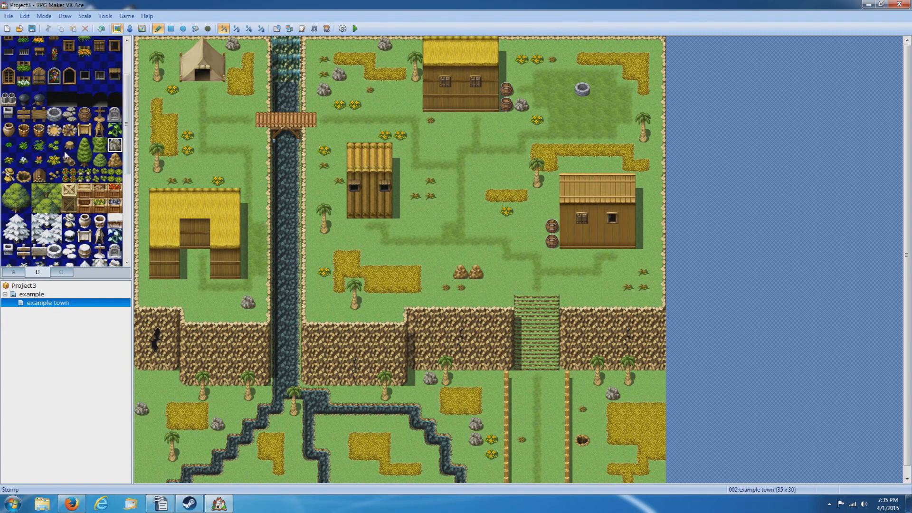
# Scatter single small green plants around the plateau's riverbanks, houses, northern edge and stairs, plus one in the southeastern lowland.
pyautogui.click(22, 146)
pyautogui.click(339, 228)
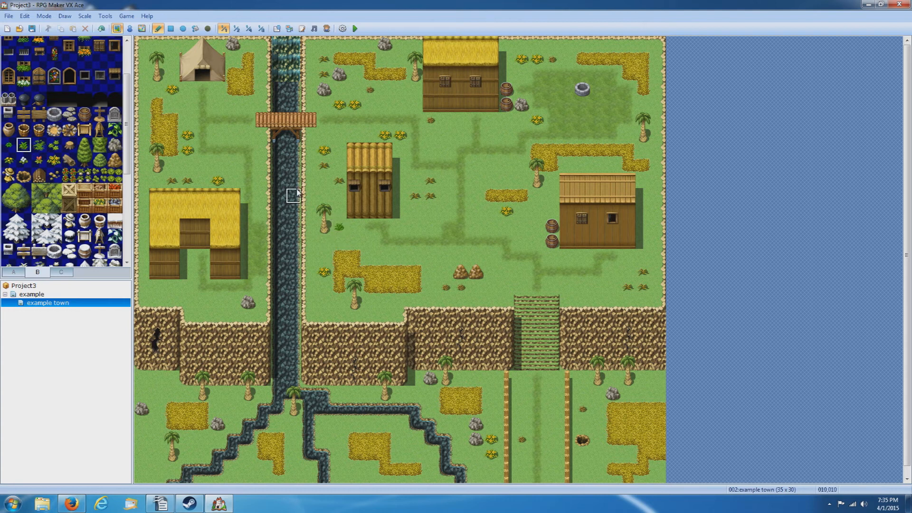
pyautogui.click(264, 135)
pyautogui.click(385, 104)
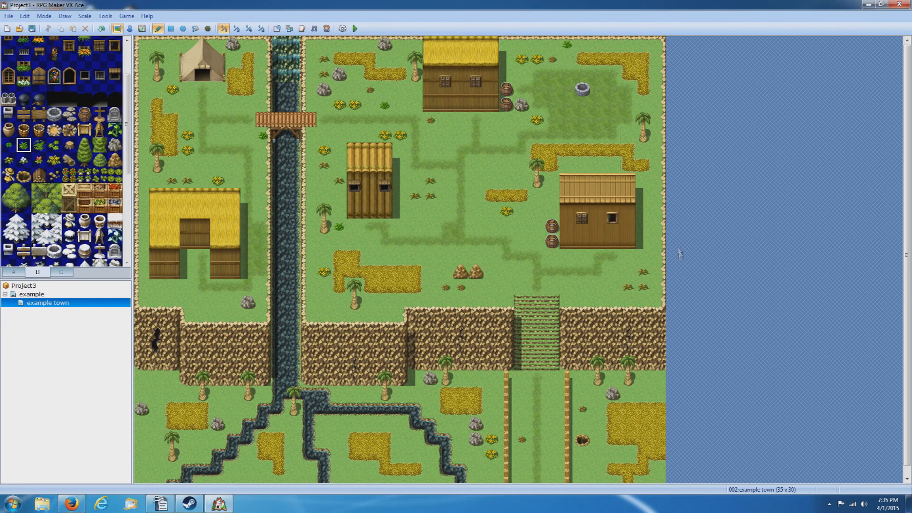
pyautogui.click(658, 211)
pyautogui.click(537, 226)
pyautogui.click(506, 287)
pyautogui.click(597, 455)
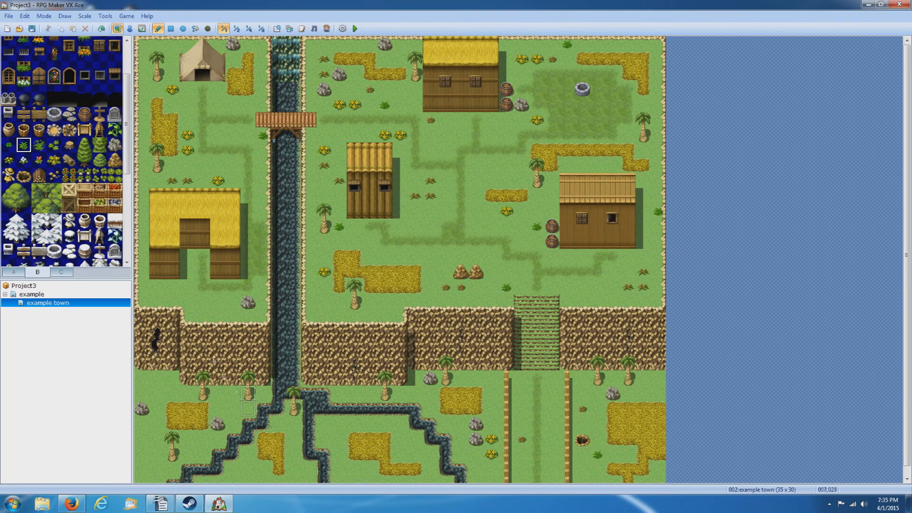
# Place a fire pit south of the well in the moss patch and a basin directly west of the well.
pyautogui.scroll(3, 88, 166)
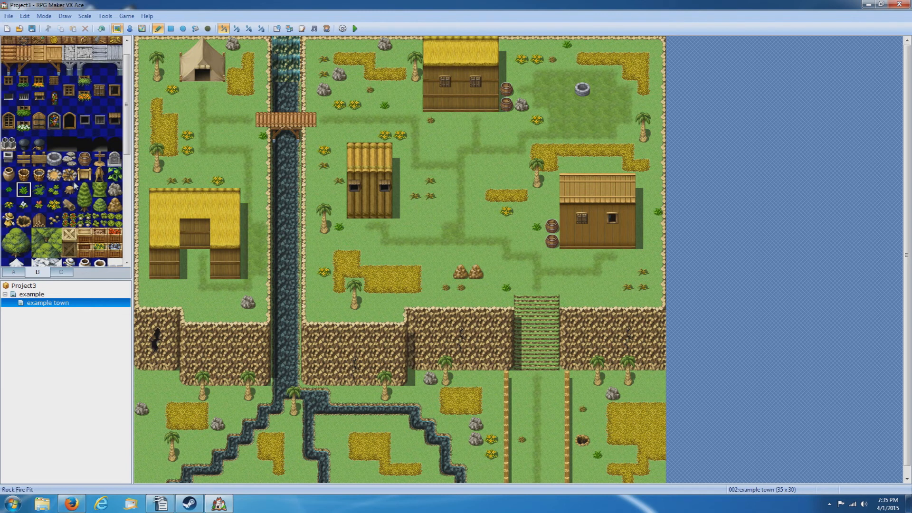
pyautogui.click(577, 118)
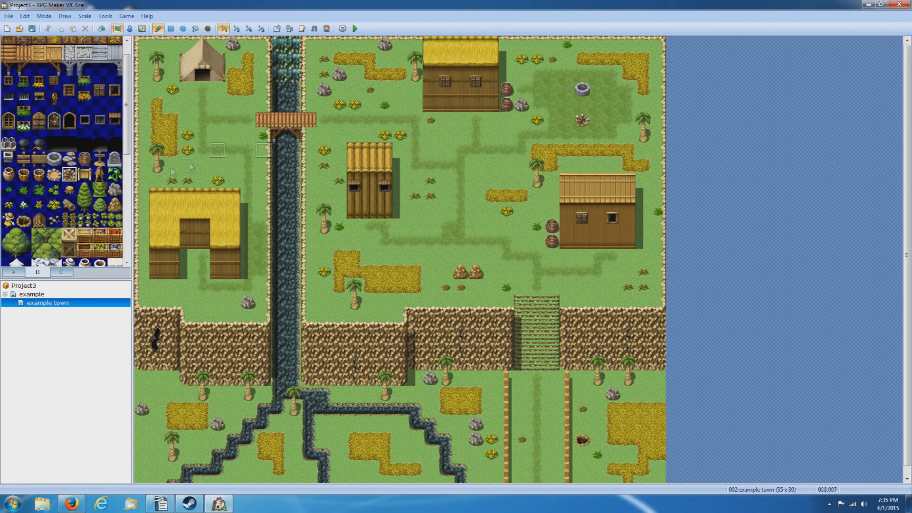
pyautogui.click(36, 177)
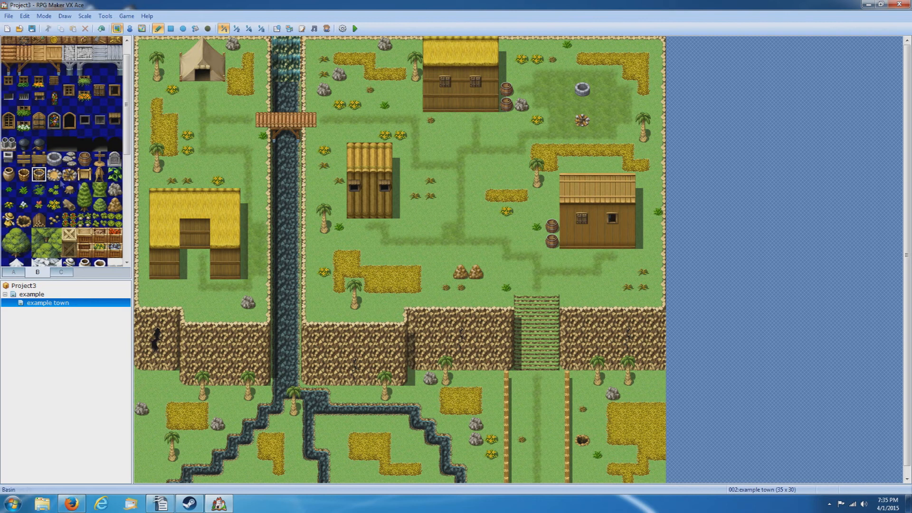
pyautogui.click(567, 89)
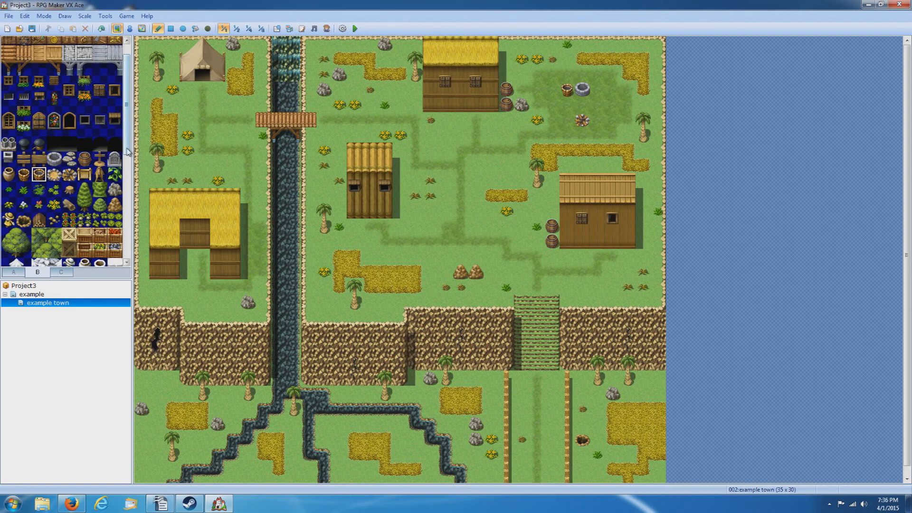
# Place small leafy green plants around the river fork at the cliff's foot: four east of the river and one west of it.
pyautogui.moveTo(127, 152); pyautogui.dragTo(127, 159)
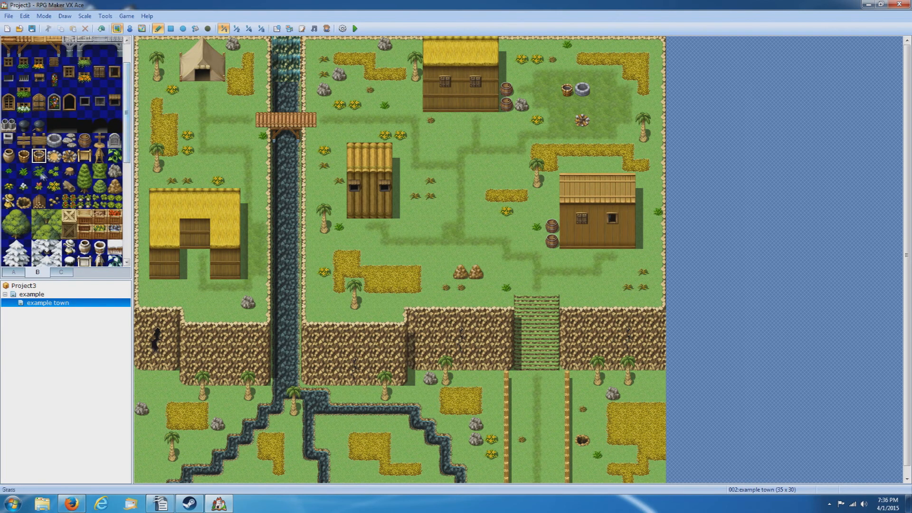
pyautogui.click(39, 172)
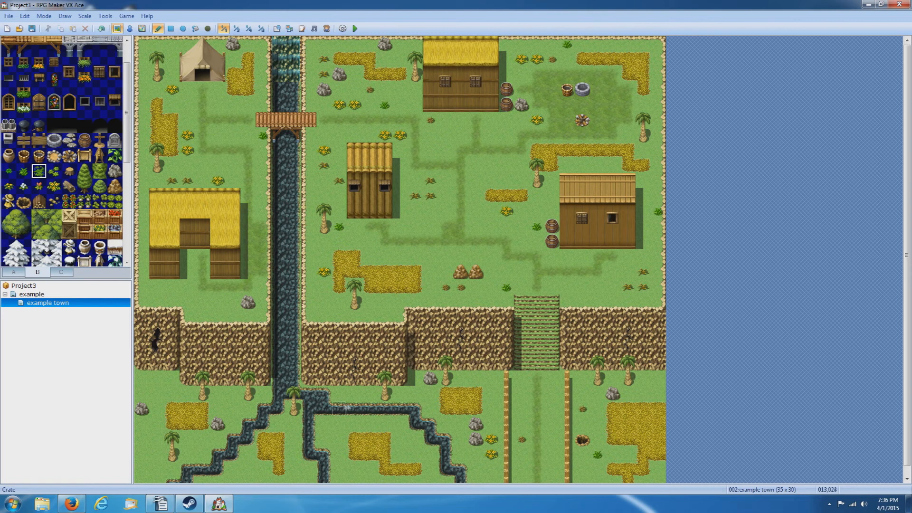
pyautogui.click(325, 424)
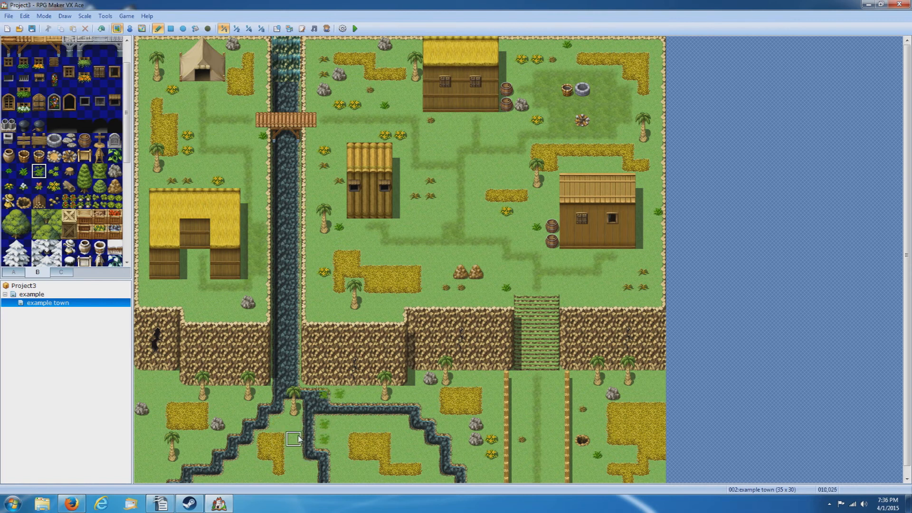
pyautogui.click(339, 394)
pyautogui.click(261, 394)
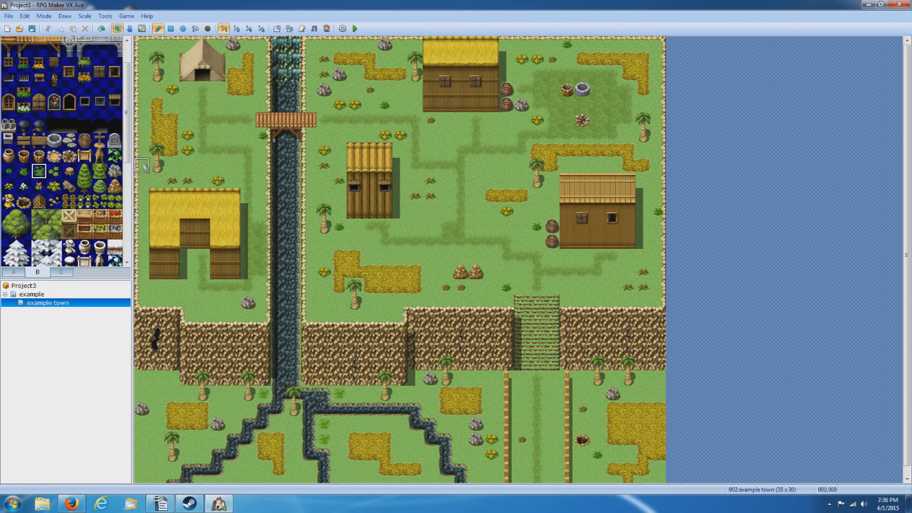
# Place fallen logs southeast of the small central hut, in the river above the waterfall, and southeast of the tent.
pyautogui.moveTo(131, 136); pyautogui.dragTo(136, 116)
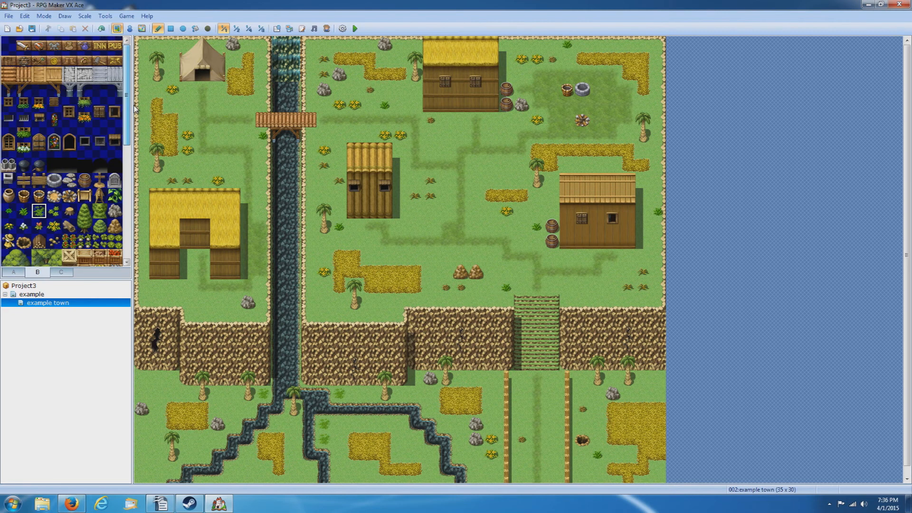
pyautogui.scroll(-3, 123, 142)
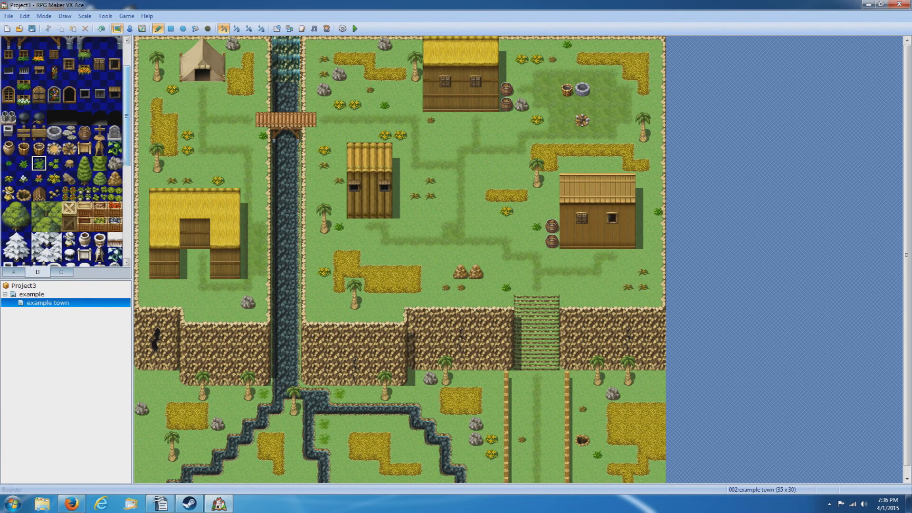
pyautogui.click(71, 179)
pyautogui.click(293, 302)
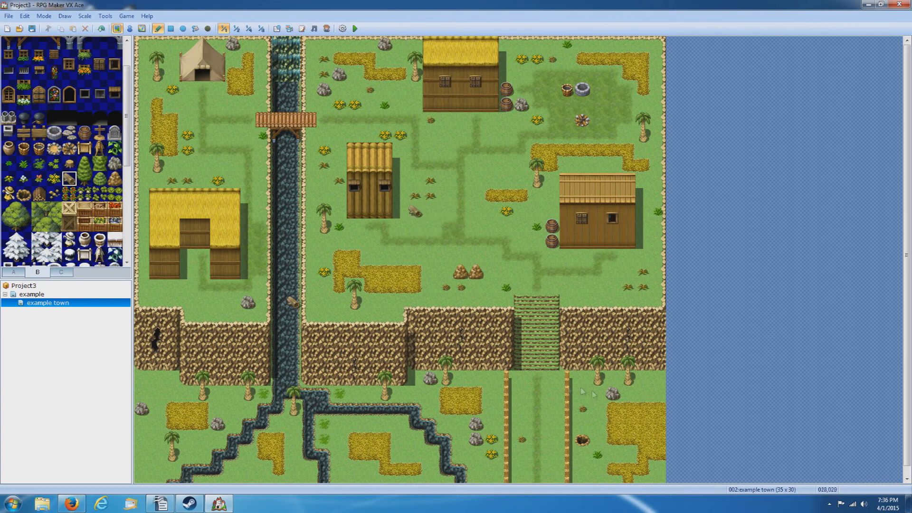
pyautogui.click(233, 105)
# Place white flowers around the northern house and along the plateau's eastern side, beside the eastern house and on the nearby yellow patches.
pyautogui.moveTo(127, 165)
pyautogui.mouseDown()
pyautogui.moveTo(132, 138)
pyautogui.moveTo(125, 175)
pyautogui.mouseUp()
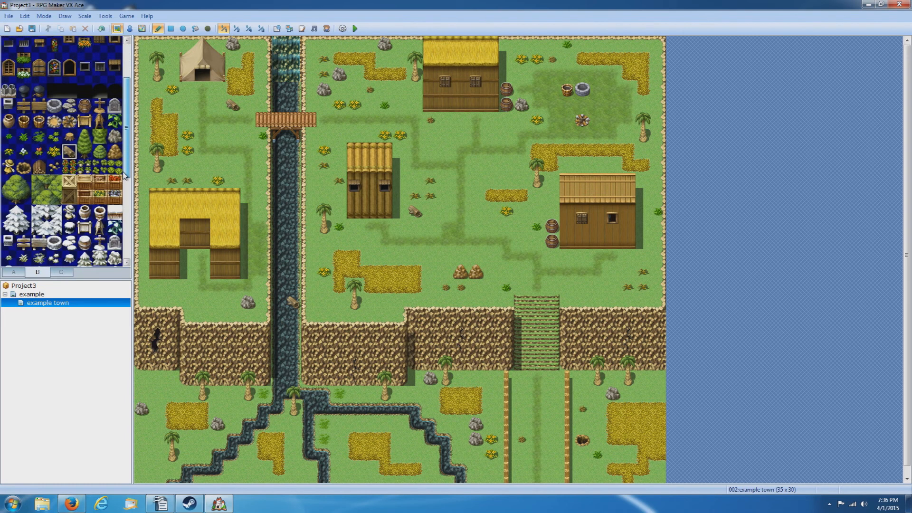
pyautogui.click(23, 151)
pyautogui.click(445, 135)
pyautogui.click(506, 120)
pyautogui.click(506, 74)
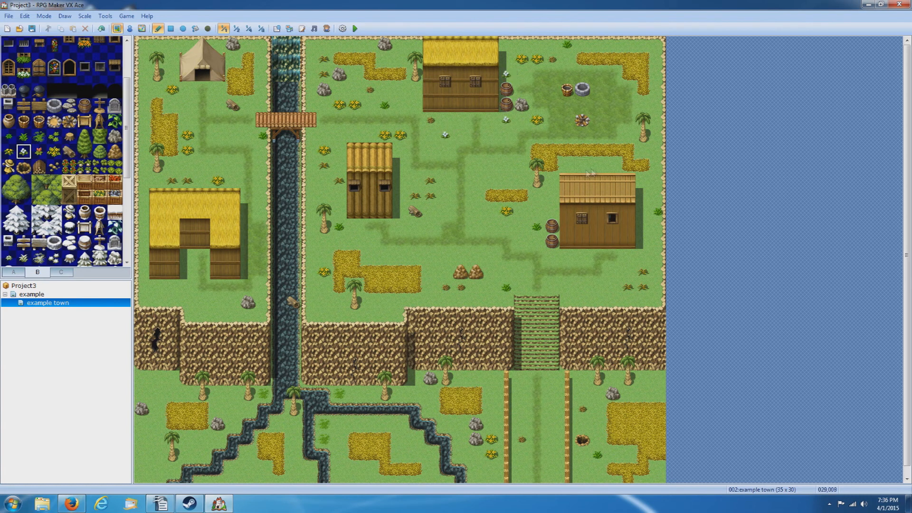
pyautogui.click(642, 226)
pyautogui.click(645, 167)
pyautogui.click(644, 181)
pyautogui.click(643, 58)
# Add white flowers to yellow patches: three in the southeastern lowland, two on the southern plateau, and one each in the western and central lowland.
pyautogui.click(627, 408)
pyautogui.click(643, 408)
pyautogui.click(658, 423)
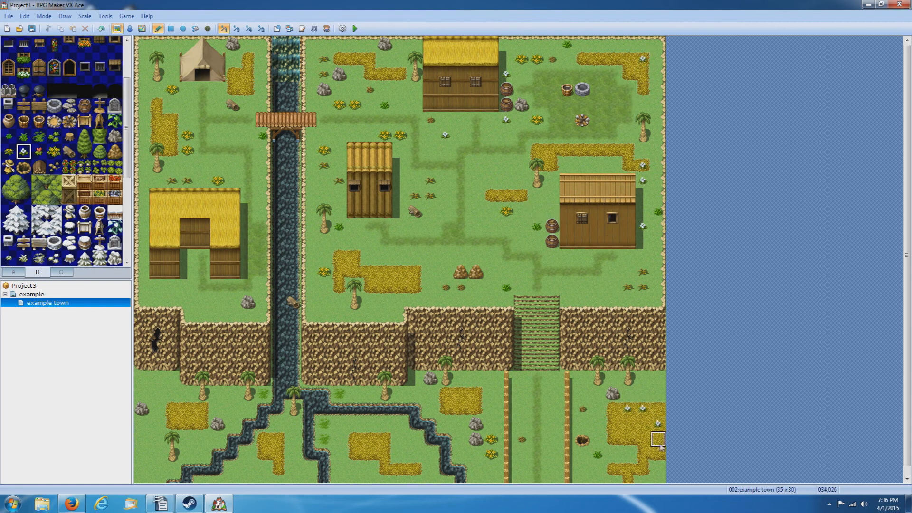
pyautogui.click(385, 272)
pyautogui.click(400, 271)
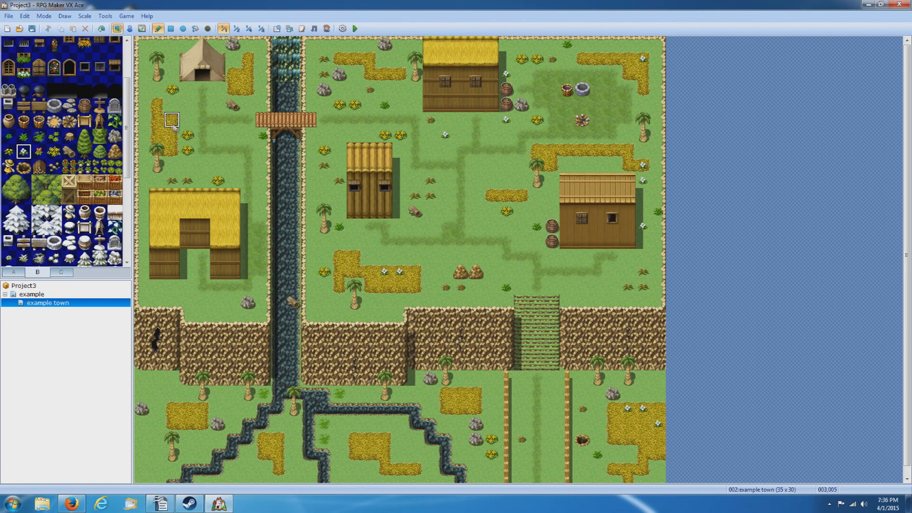
pyautogui.click(187, 408)
# Place small yellow floating plants in the river at the waterfall's base, north of the bridge and midway along the plateau.
pyautogui.scroll(-2, 122, 142)
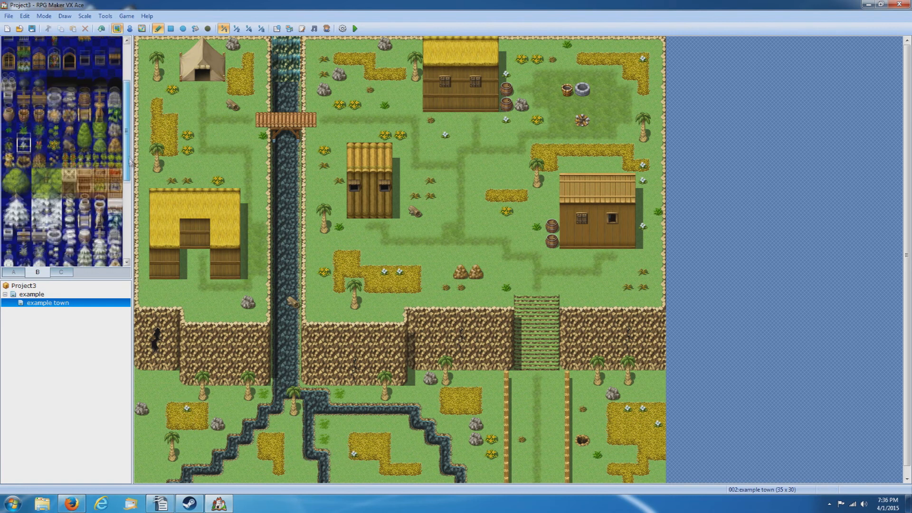
pyautogui.click(53, 139)
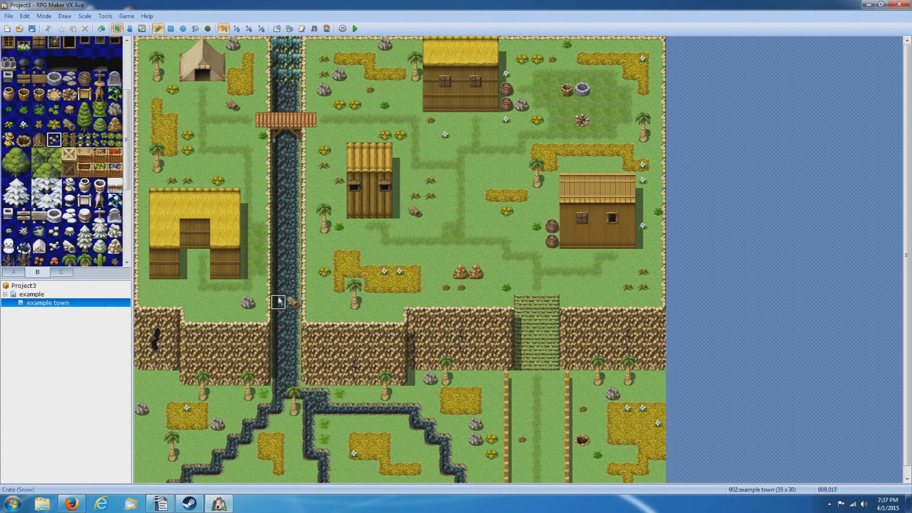
pyautogui.click(278, 378)
pyautogui.click(293, 105)
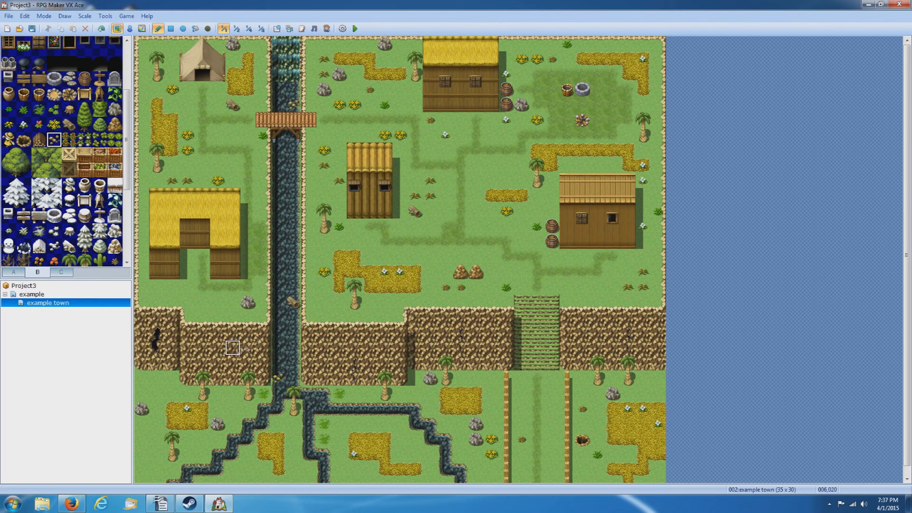
pyautogui.click(293, 212)
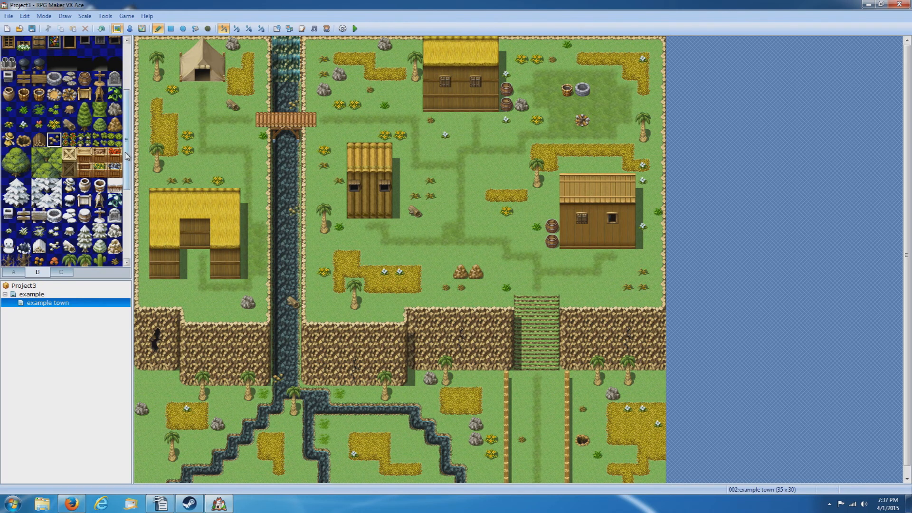
# Paint a 2 × 2 patch of crops directly west of the eastern house, above its barrels.
pyautogui.scroll(2, 129, 158)
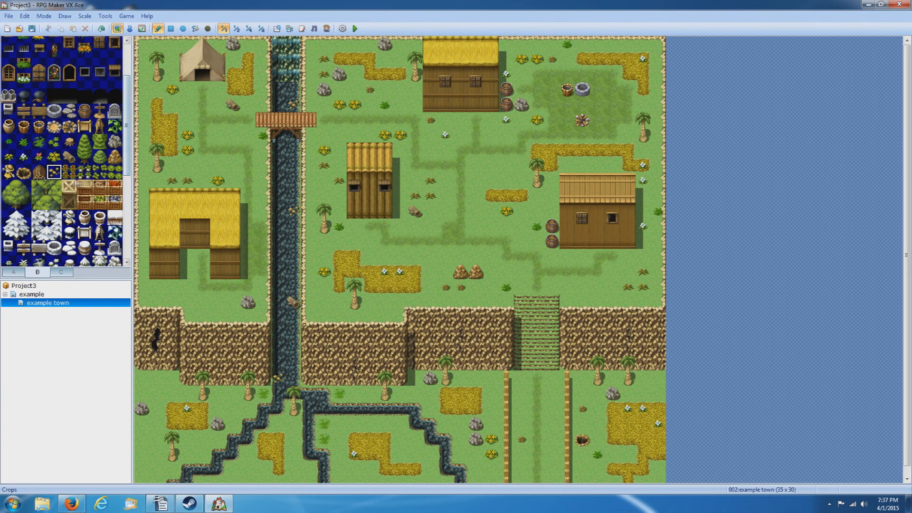
pyautogui.click(90, 176)
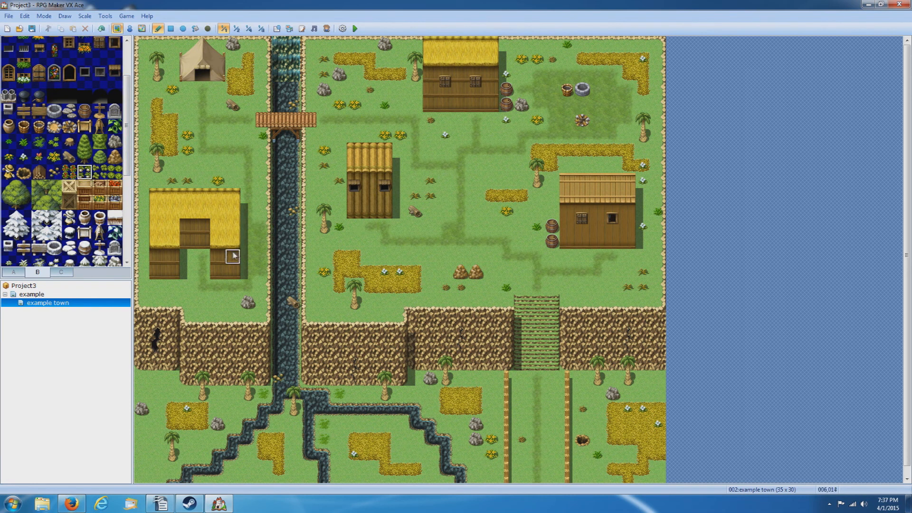
pyautogui.moveTo(551, 209)
pyautogui.mouseDown()
pyautogui.moveTo(551, 196)
pyautogui.moveTo(537, 211)
pyautogui.mouseUp()
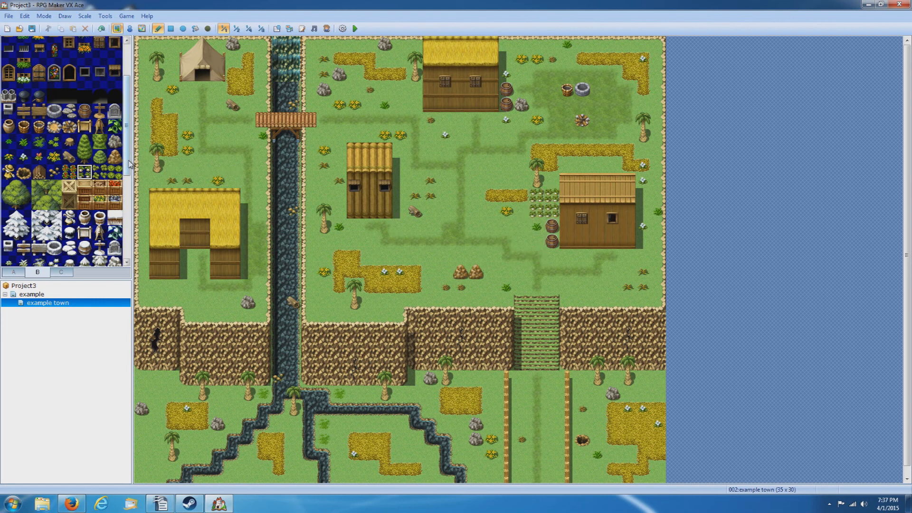
# Place firewood piles east of the northern house, at the eastern house's southeast corner, east of the fire pit and west of the tent.
pyautogui.moveTo(130, 164); pyautogui.dragTo(132, 172)
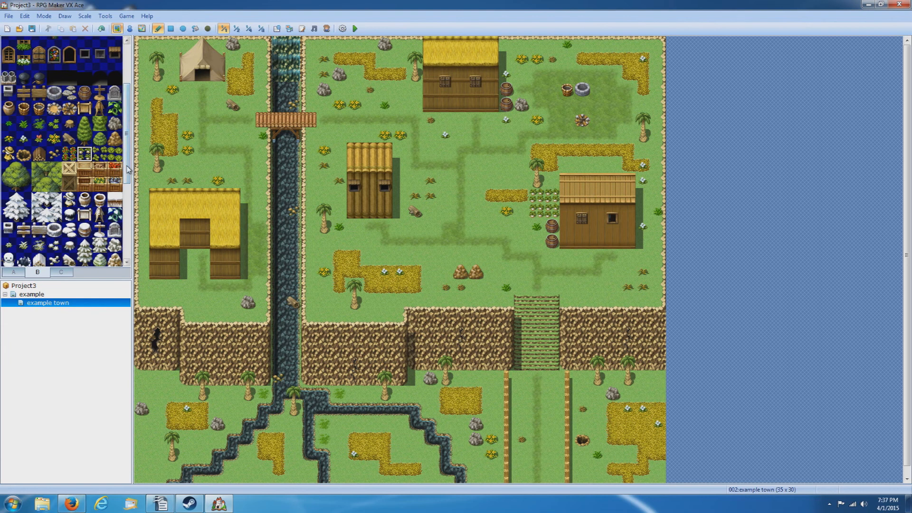
pyautogui.click(39, 154)
pyautogui.click(522, 74)
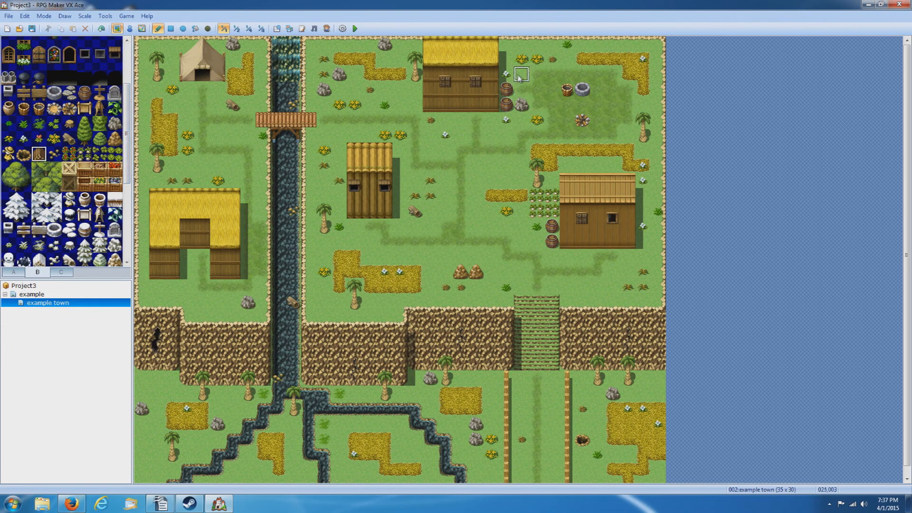
pyautogui.click(644, 241)
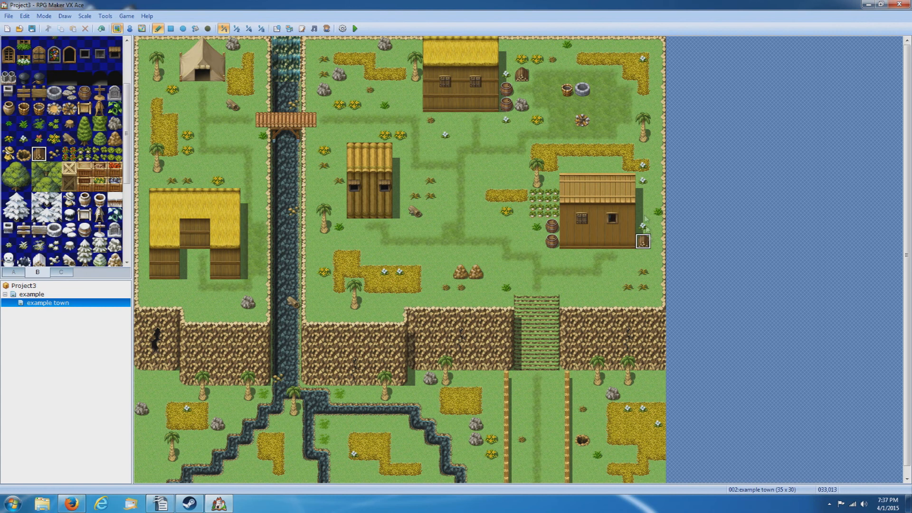
pyautogui.click(596, 122)
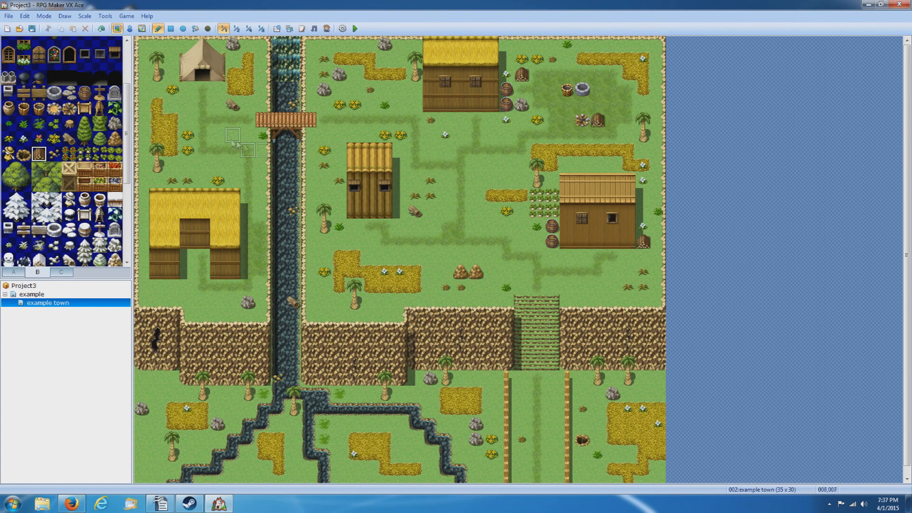
pyautogui.click(172, 59)
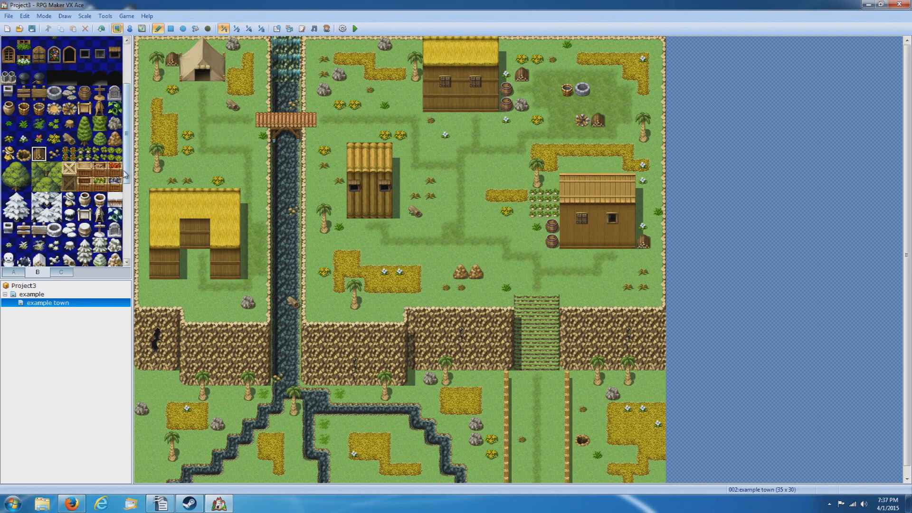
# Place a wooden sign on the plateau just east of the top of the stairs.
pyautogui.moveTo(125, 166); pyautogui.dragTo(134, 110)
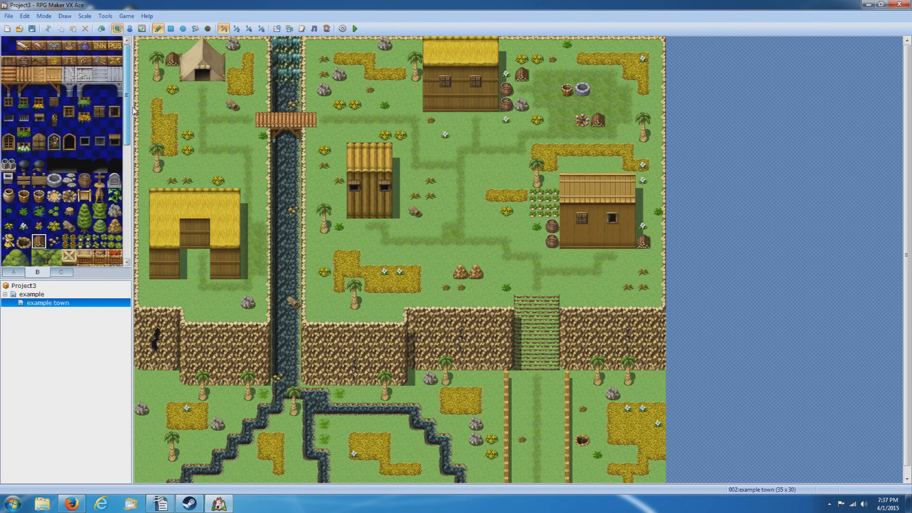
pyautogui.click(24, 180)
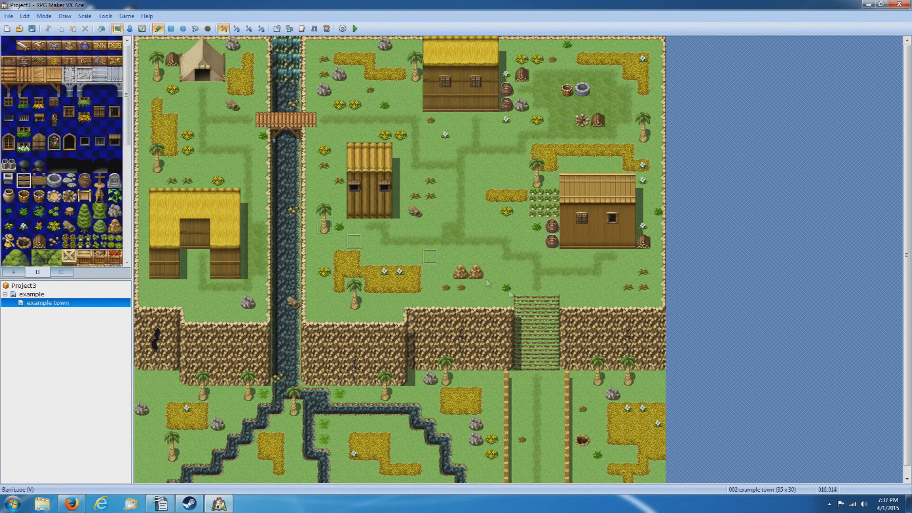
pyautogui.click(567, 288)
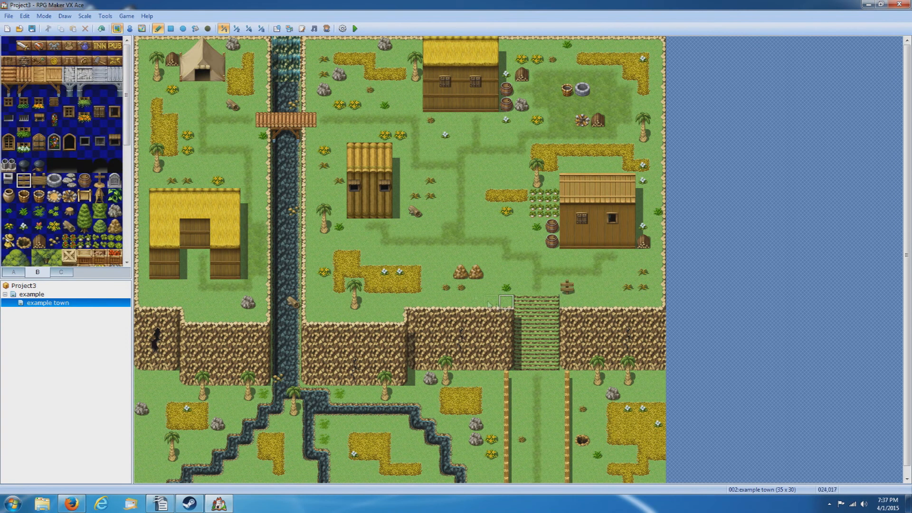
# Place vases west of the small central hut, north of the eastern house, north of the western house and southwest of the tent.
pyautogui.moveTo(128, 135); pyautogui.dragTo(127, 169)
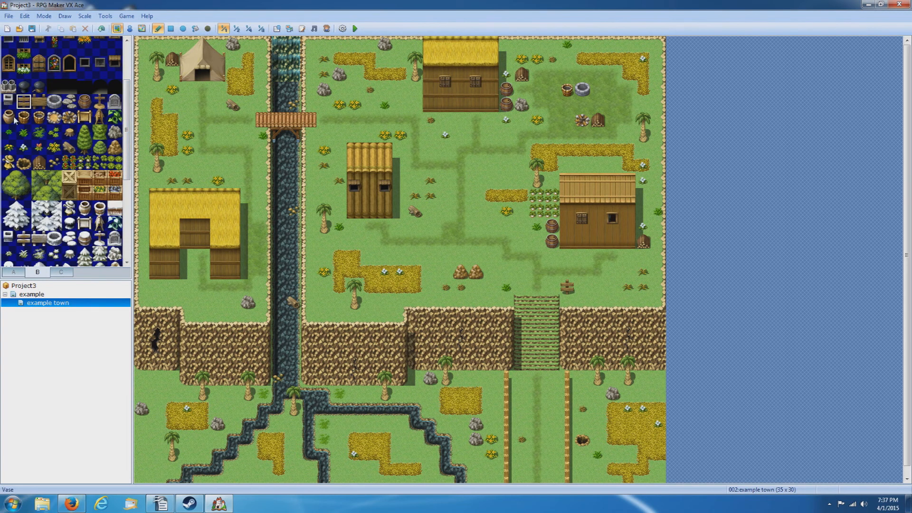
pyautogui.click(339, 196)
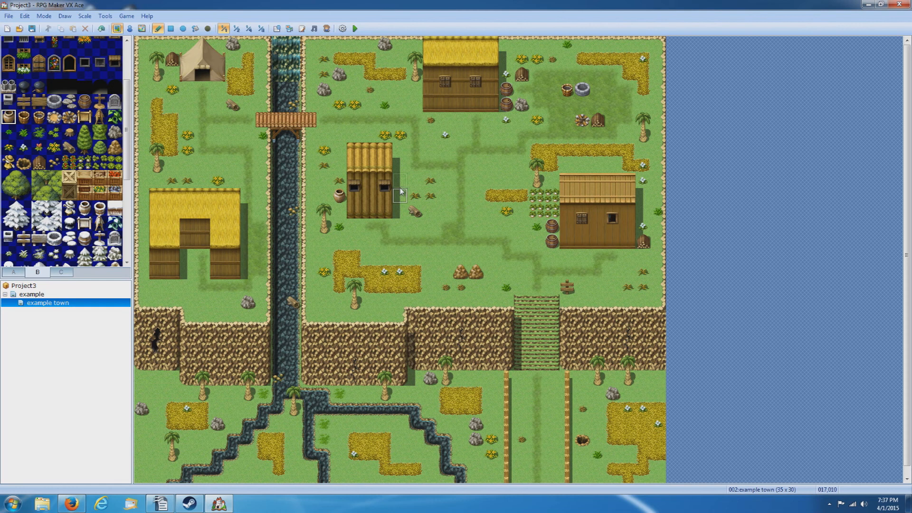
pyautogui.click(568, 166)
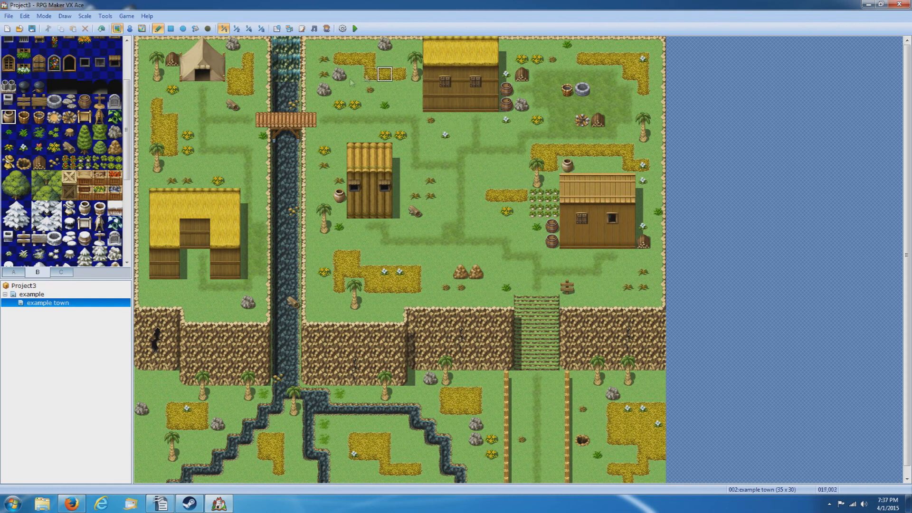
pyautogui.click(203, 182)
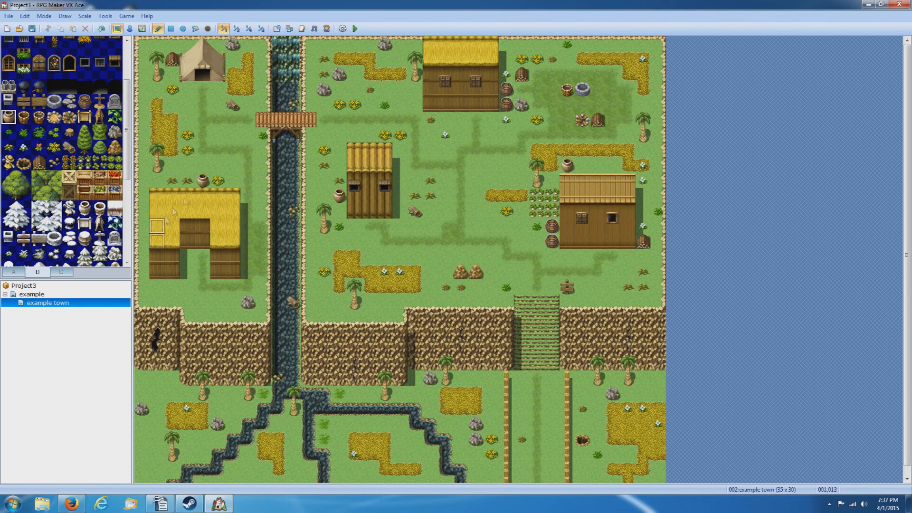
pyautogui.click(187, 106)
# Create a map event at the southern end of the fenced path, tile (026,029), with its trigger set to Player Touch.
pyautogui.click(129, 29)
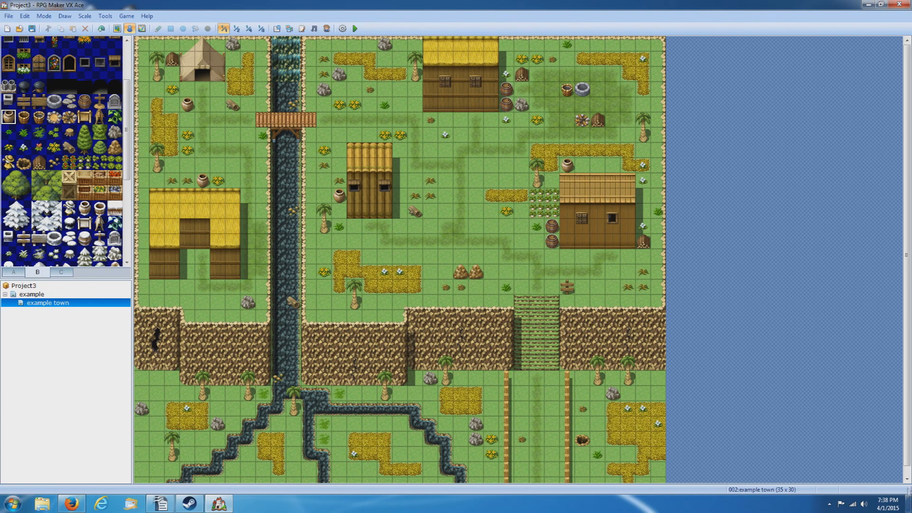
pyautogui.scroll(-1, 902, 474)
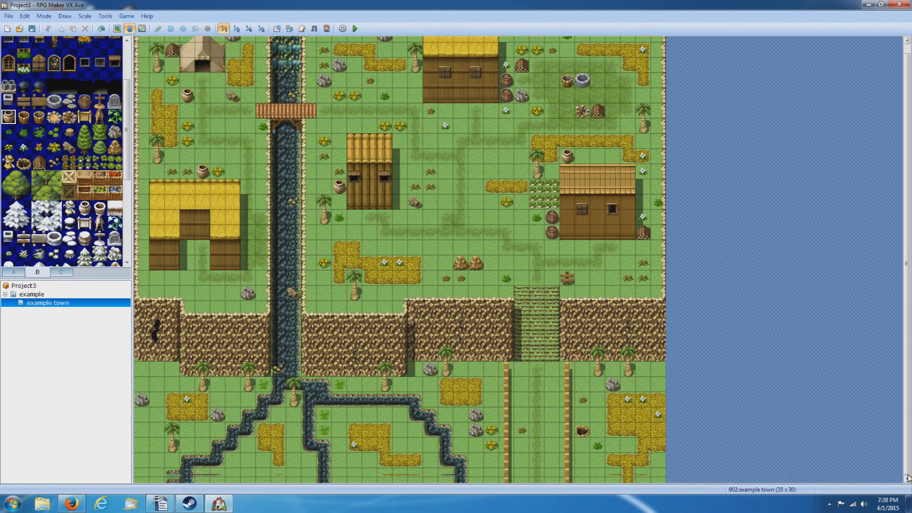
pyautogui.doubleClick(535, 476)
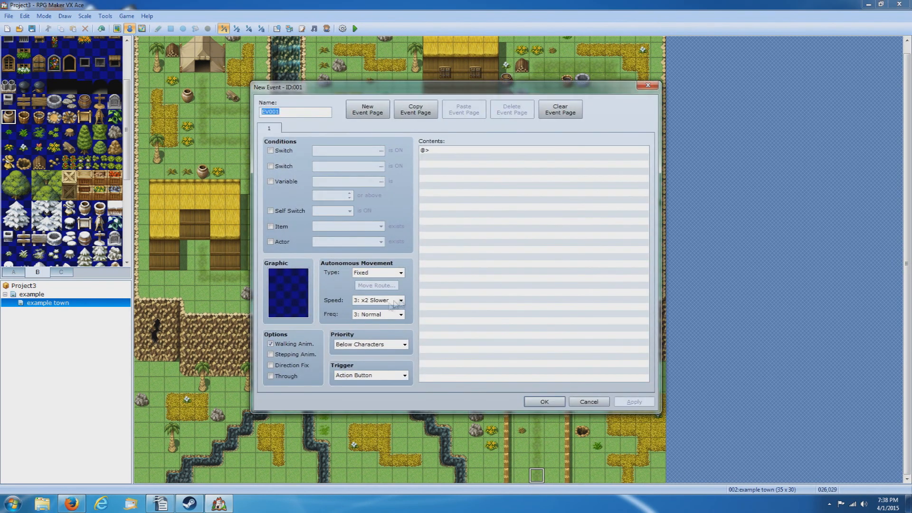
pyautogui.click(371, 377)
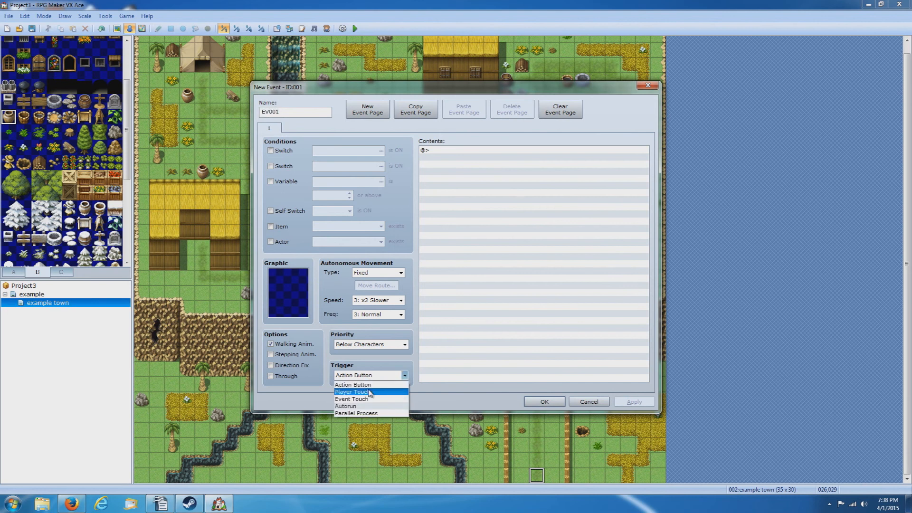
pyautogui.click(378, 382)
pyautogui.click(379, 382)
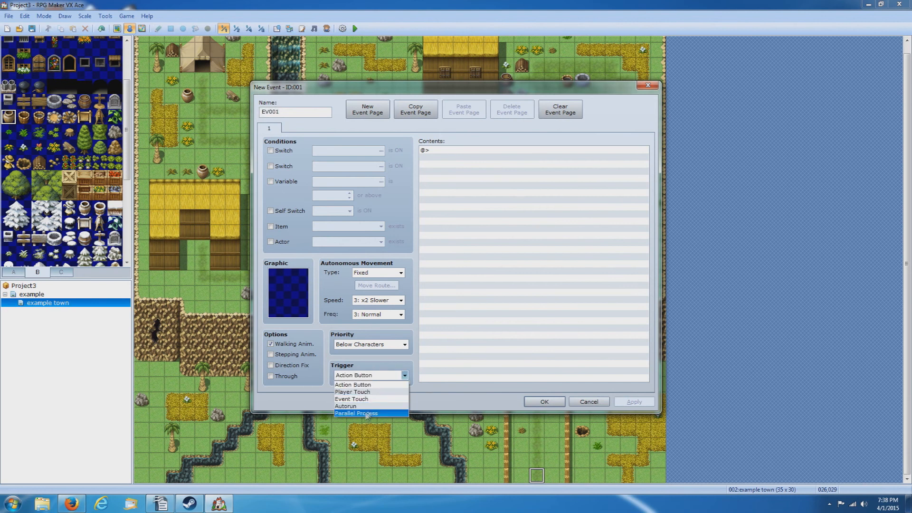
pyautogui.click(352, 392)
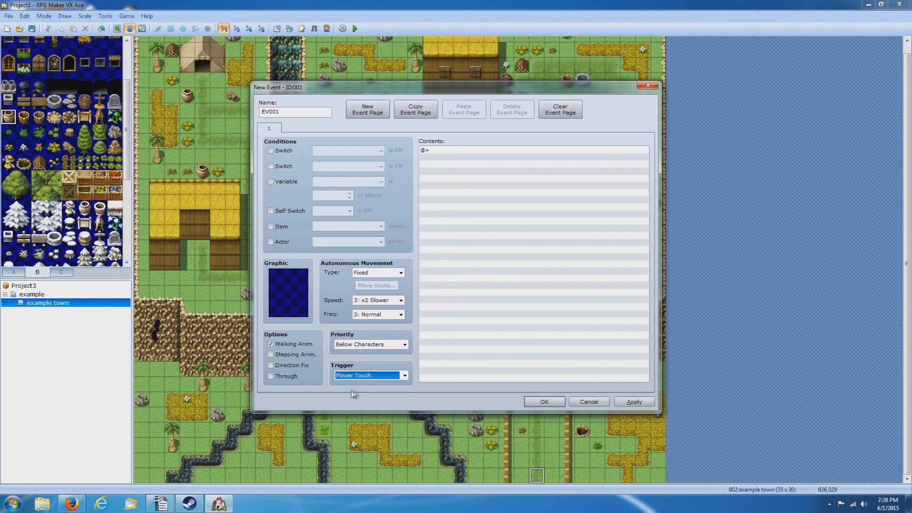
# Add a Transfer Player command to the event, sending the player to the example map at (008,011) facing Up, and save the event.
pyautogui.doubleClick(448, 150)
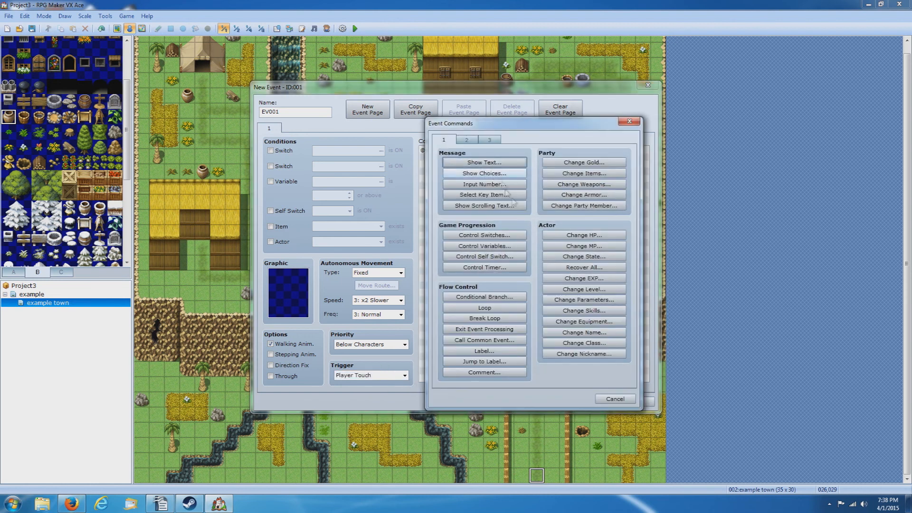
pyautogui.click(466, 139)
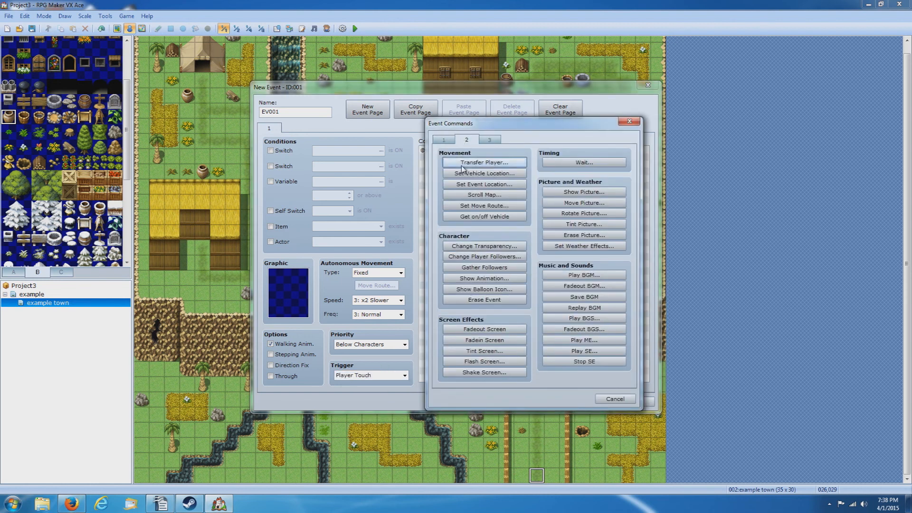
pyautogui.click(485, 162)
pyautogui.click(587, 231)
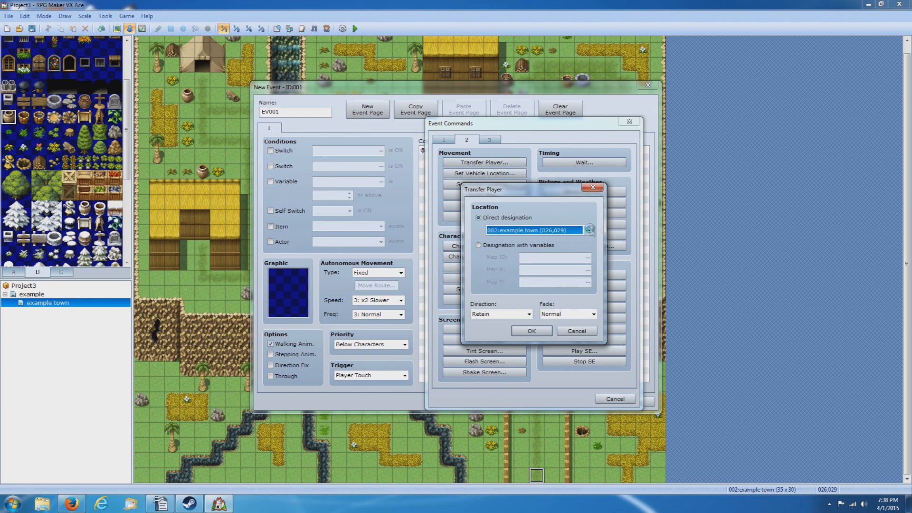
pyautogui.click(340, 137)
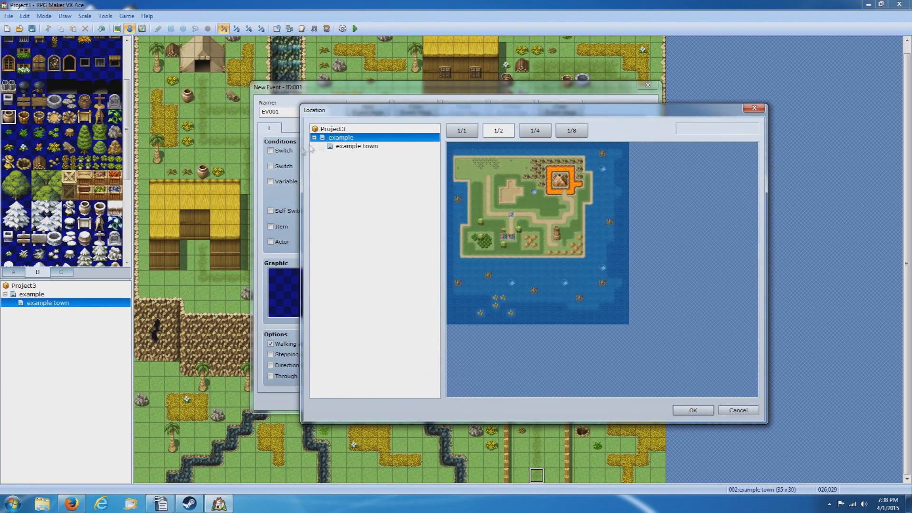
pyautogui.click(511, 231)
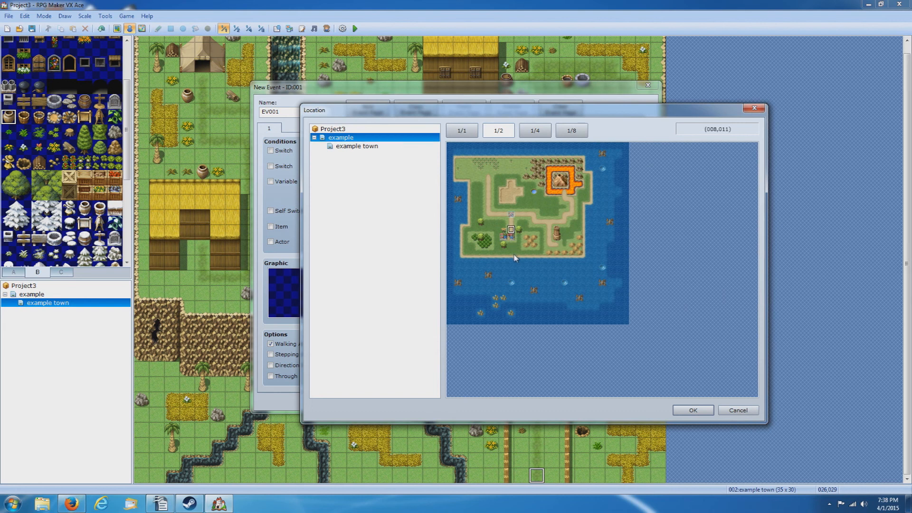
pyautogui.click(693, 412)
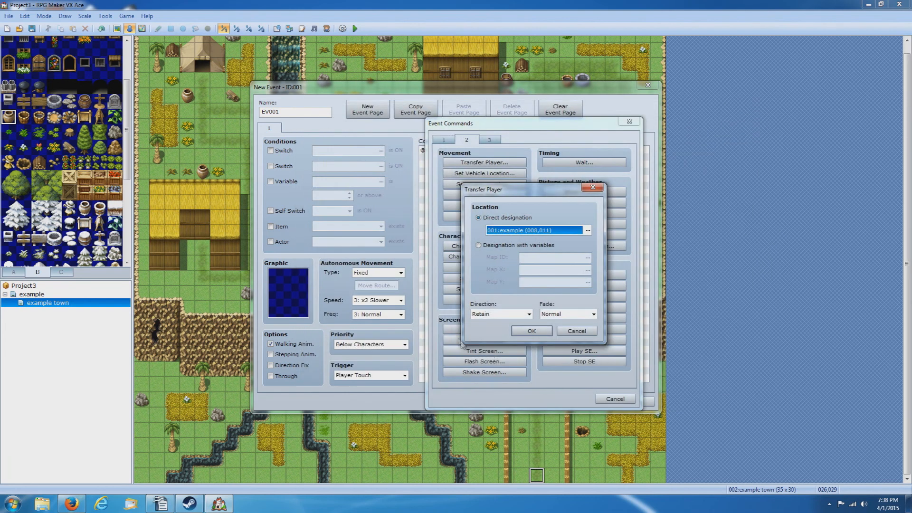
pyautogui.click(502, 312)
pyautogui.click(485, 353)
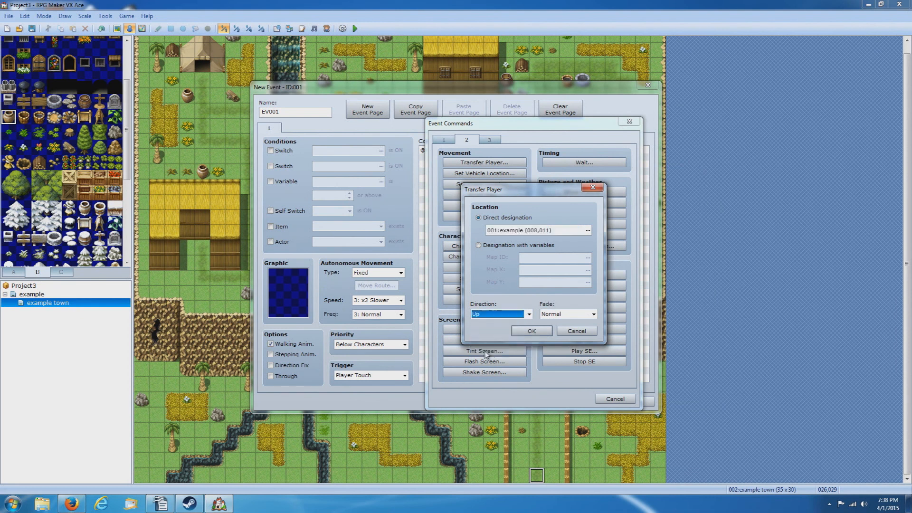
pyautogui.click(530, 331)
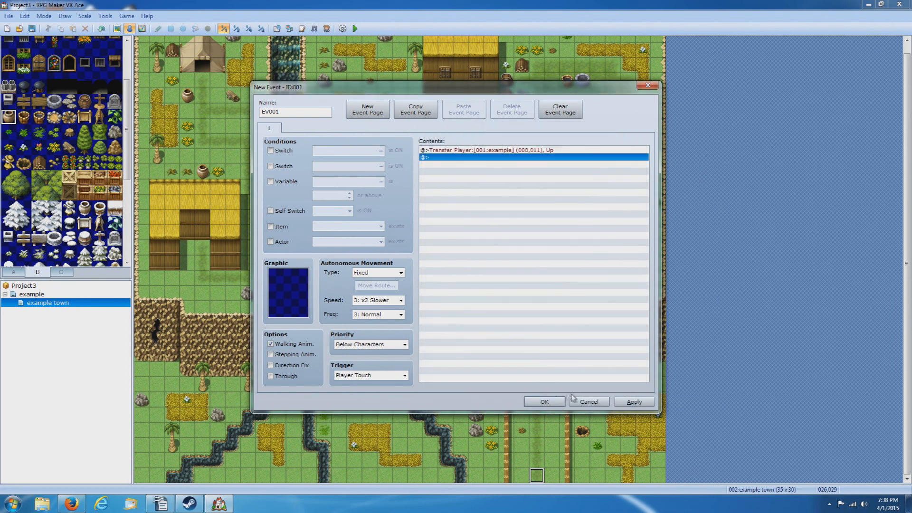
pyautogui.click(546, 399)
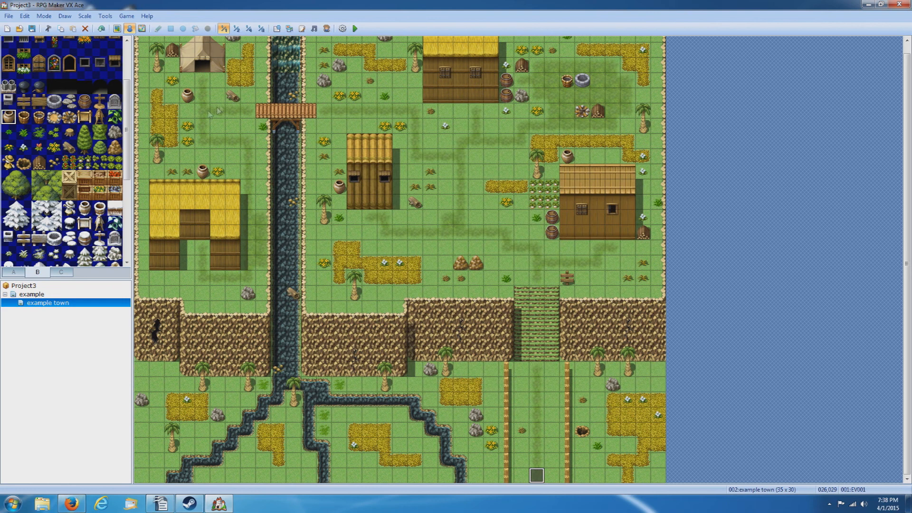
# Create an event on the example world map's eastern town tile (008,012) with its trigger set to Player Touch.
pyautogui.click(32, 294)
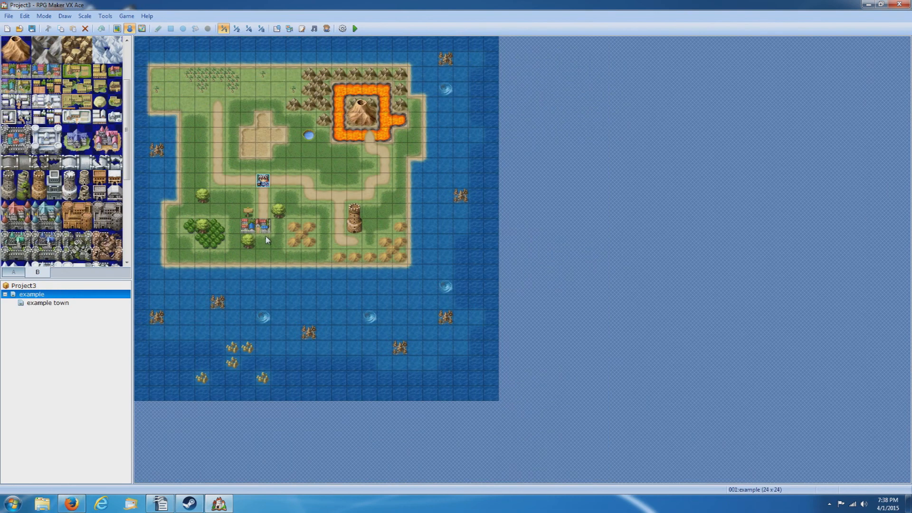
pyautogui.click(266, 228)
pyautogui.doubleClick(265, 229)
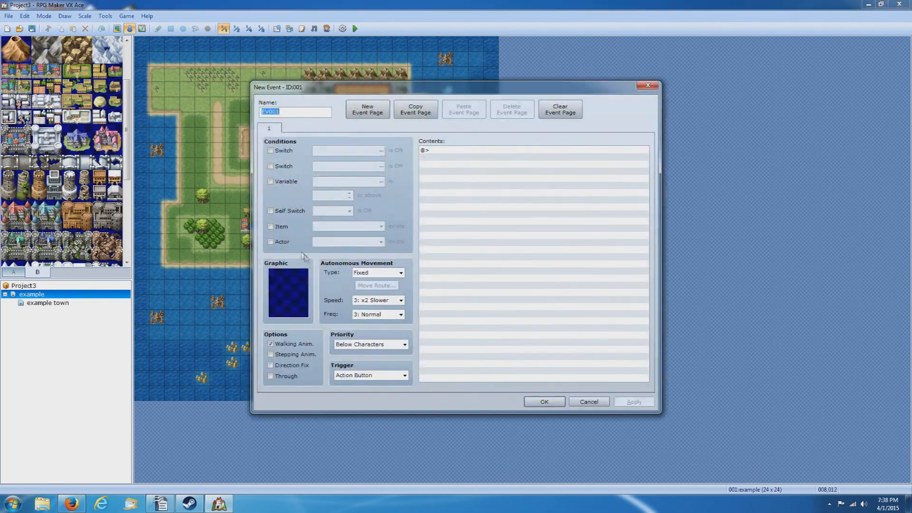
pyautogui.click(370, 376)
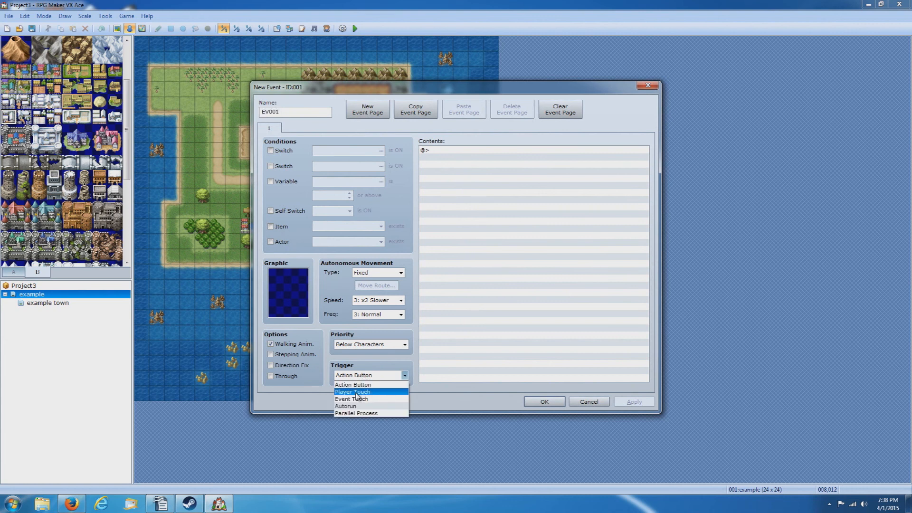
pyautogui.click(358, 393)
# Add a Transfer Player command sending the player to example town at (026,028) facing Up, and save the event.
pyautogui.doubleClick(467, 150)
pyautogui.click(479, 163)
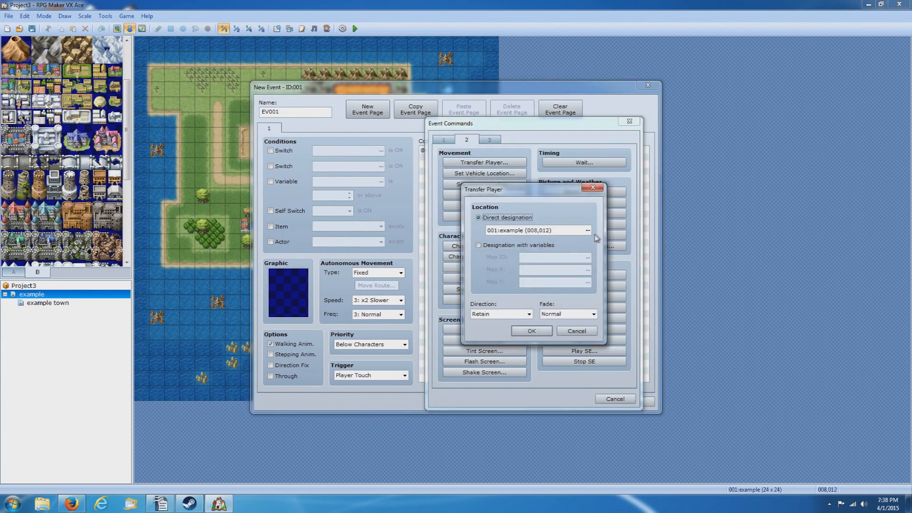
pyautogui.click(588, 230)
pyautogui.click(360, 147)
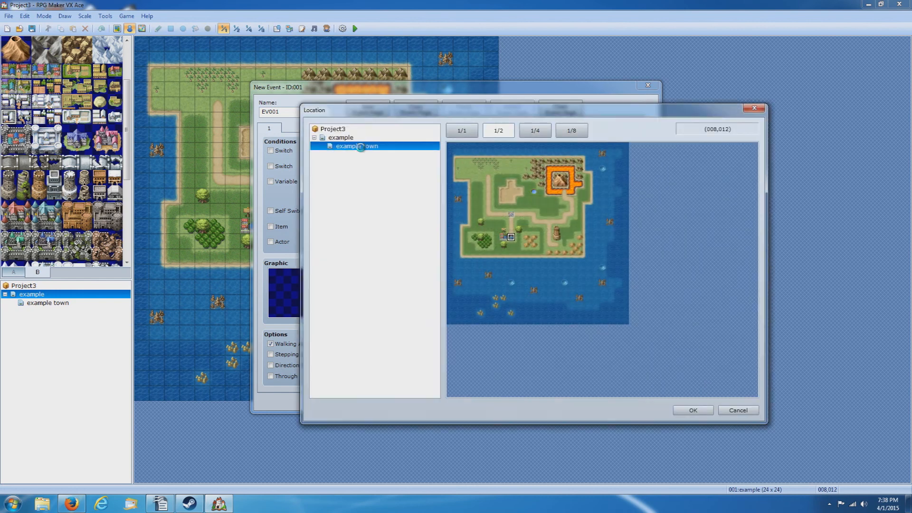
pyautogui.click(648, 360)
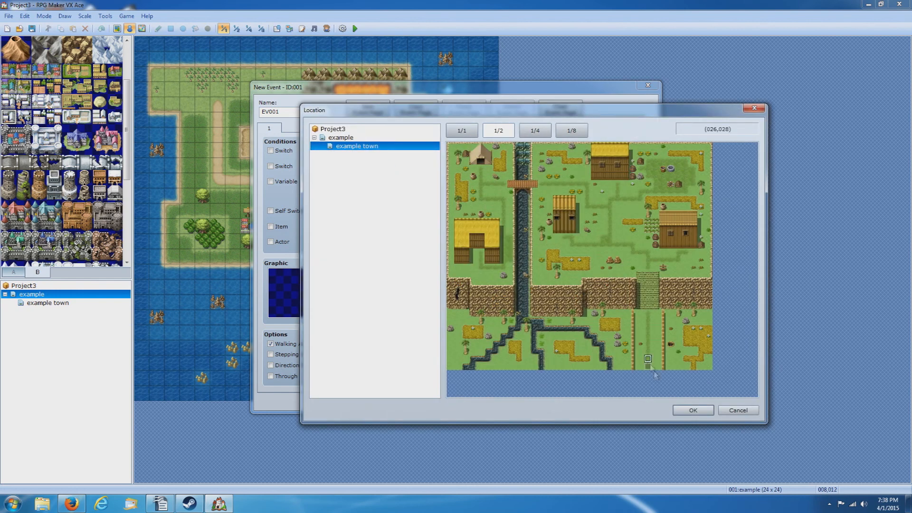
pyautogui.click(649, 367)
pyautogui.click(687, 410)
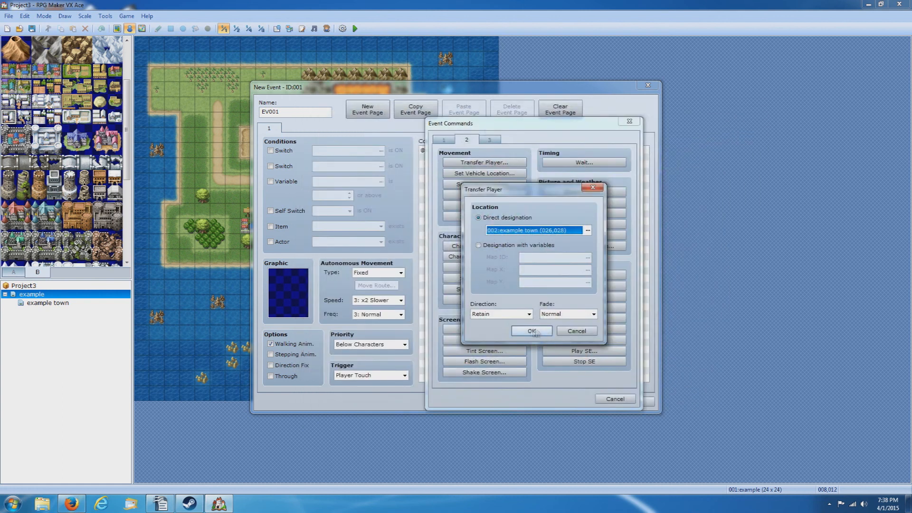
pyautogui.click(529, 314)
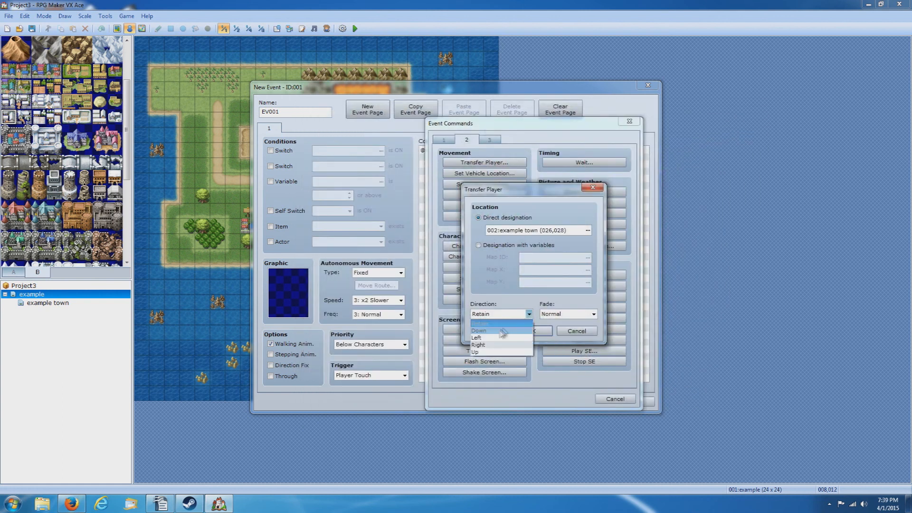
pyautogui.click(532, 353)
pyautogui.click(531, 331)
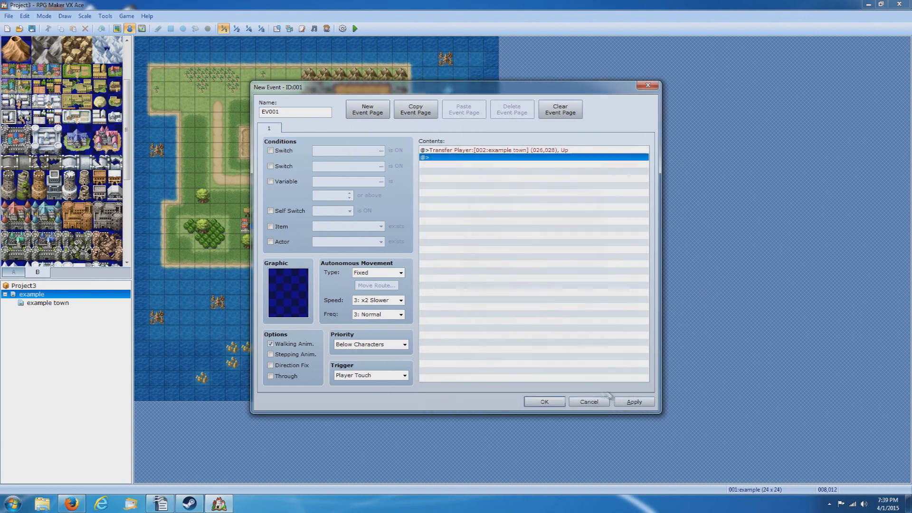
pyautogui.click(545, 403)
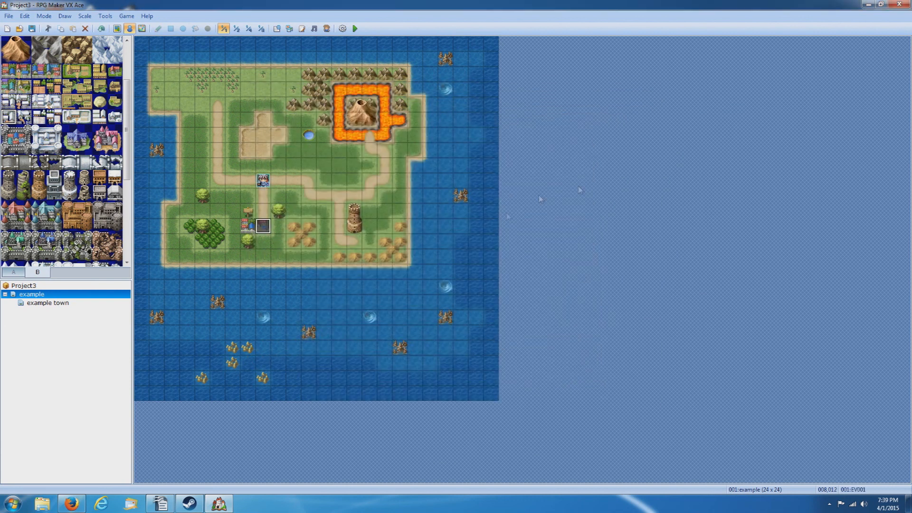
# Start a playtest, saving the changes to Project3, and begin a new game.
pyautogui.click(355, 29)
pyautogui.click(411, 274)
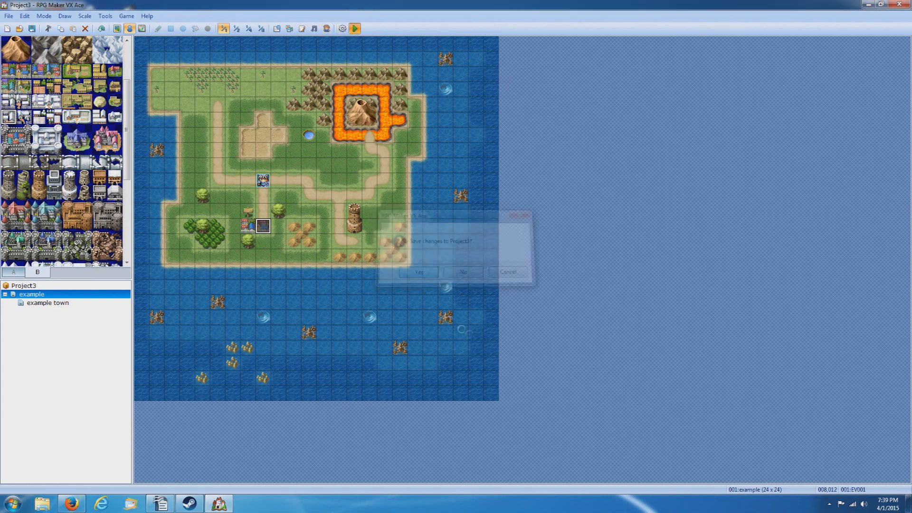
pyautogui.press('Return')
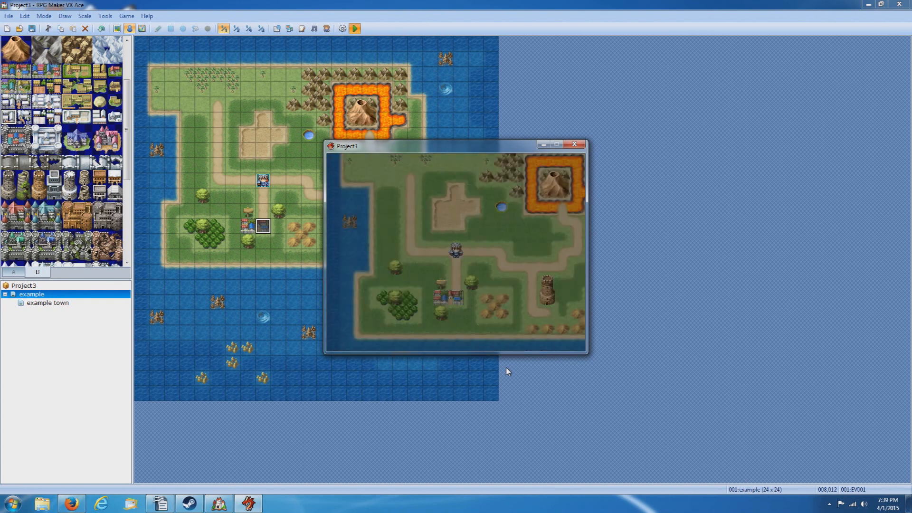
# Walk the character into the town tile, back out through the southern path exit, and into the town again to test both transfers.
pyautogui.press('Right')
pyautogui.press('Right')
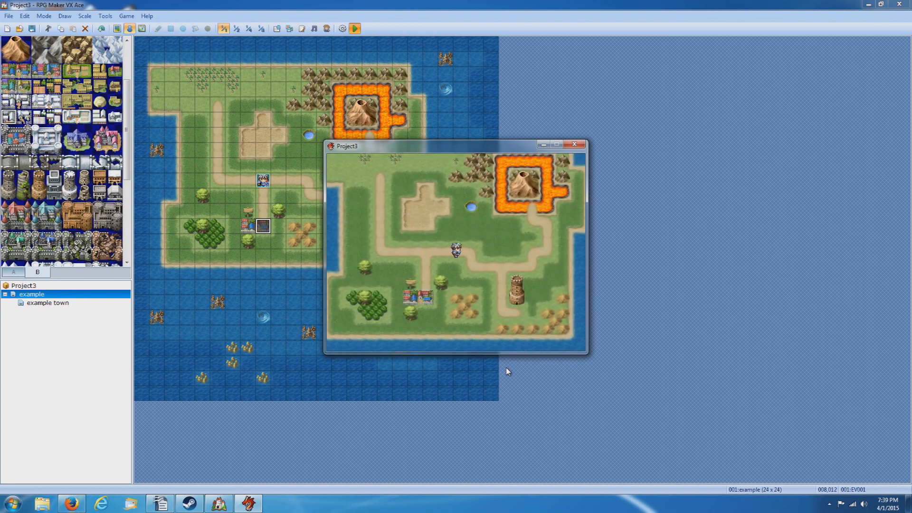
pyautogui.press('Left')
pyautogui.press('Down')
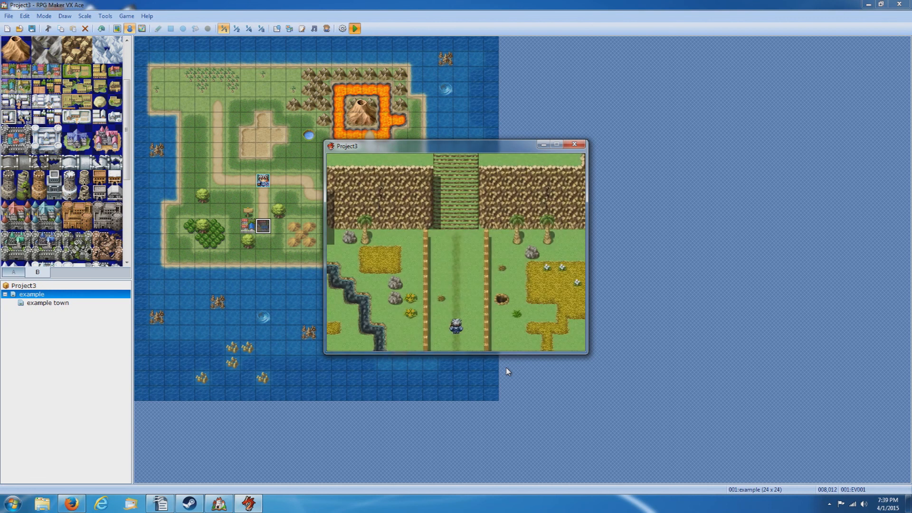
pyautogui.press('Down')
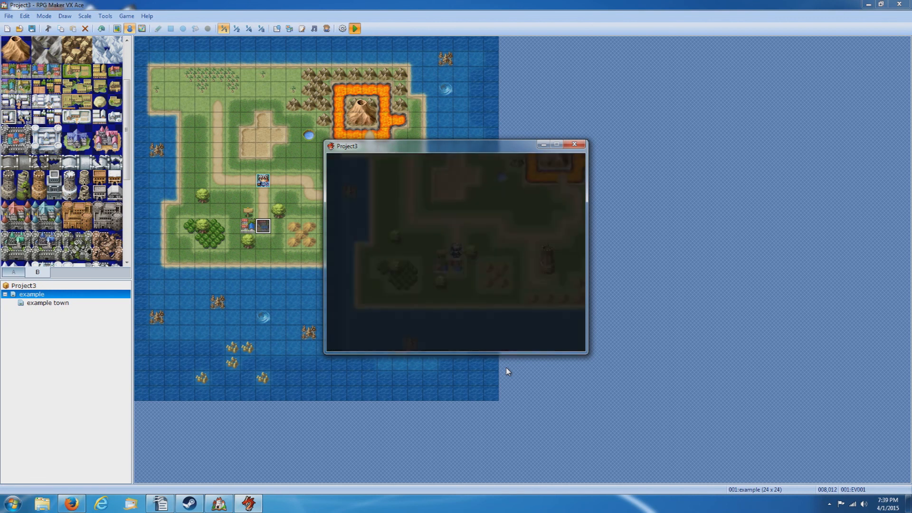
pyautogui.press('Down')
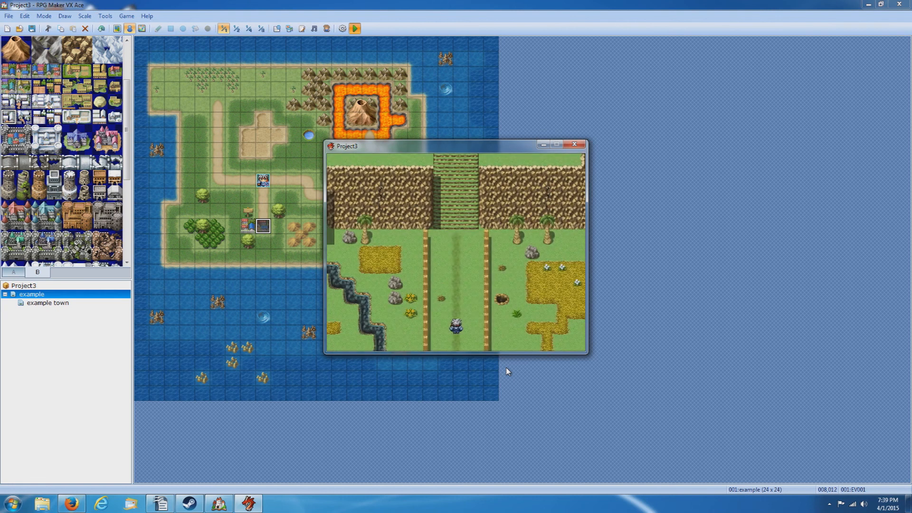
# Walk the character north along the path, up the stairs and past the west side of the eastern house to check passability.
pyautogui.press('Left')
pyautogui.press('Up')
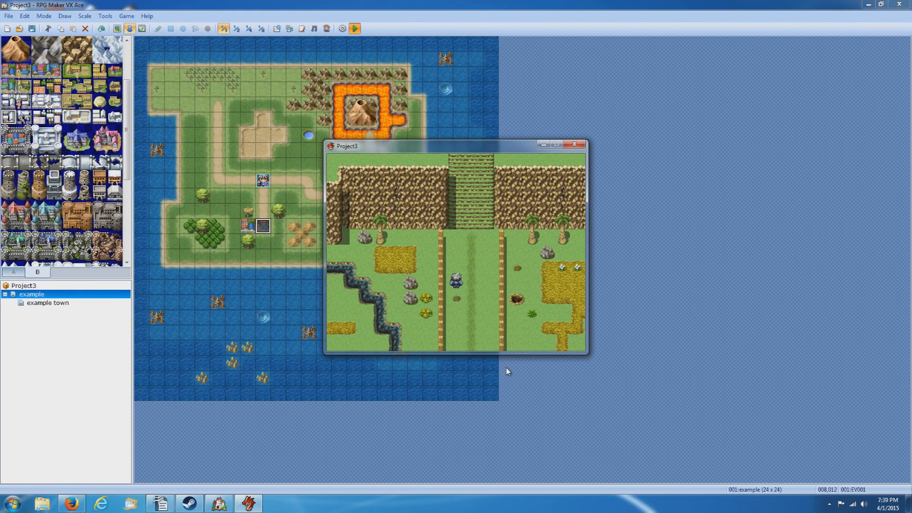
pyautogui.press('Up')
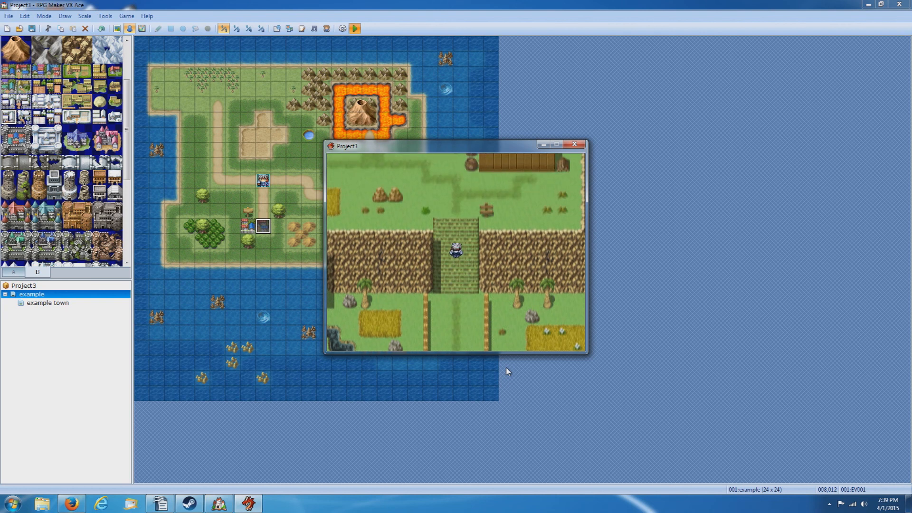
pyautogui.press('Up')
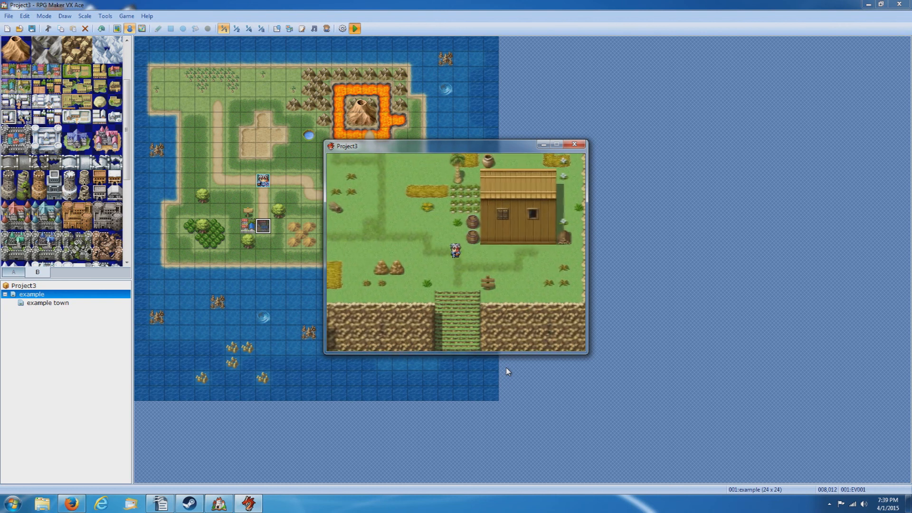
pyautogui.press('Up')
pyautogui.press('Left')
pyautogui.press('Up')
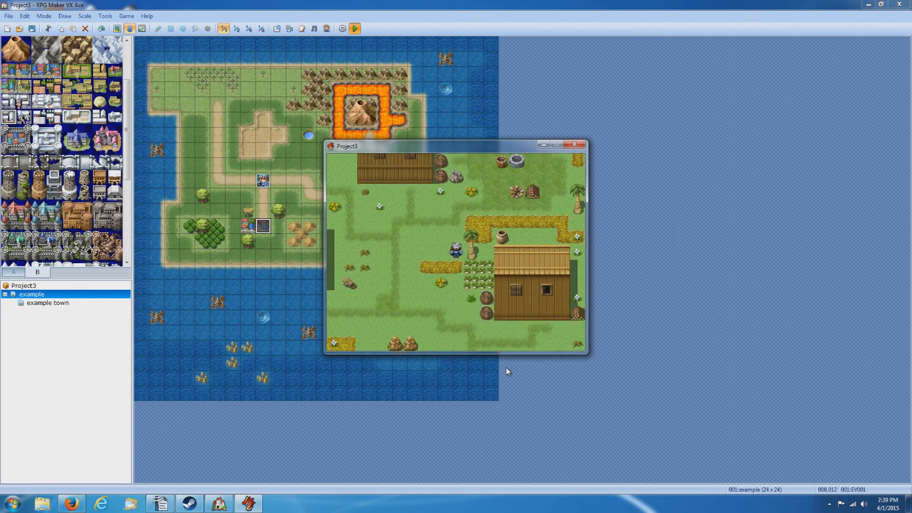
# Walk the character north past the hay strip to the darker grass patch by the well in the northeastern part of town.
pyautogui.press('Up')
pyautogui.press('Right')
pyautogui.press('Up')
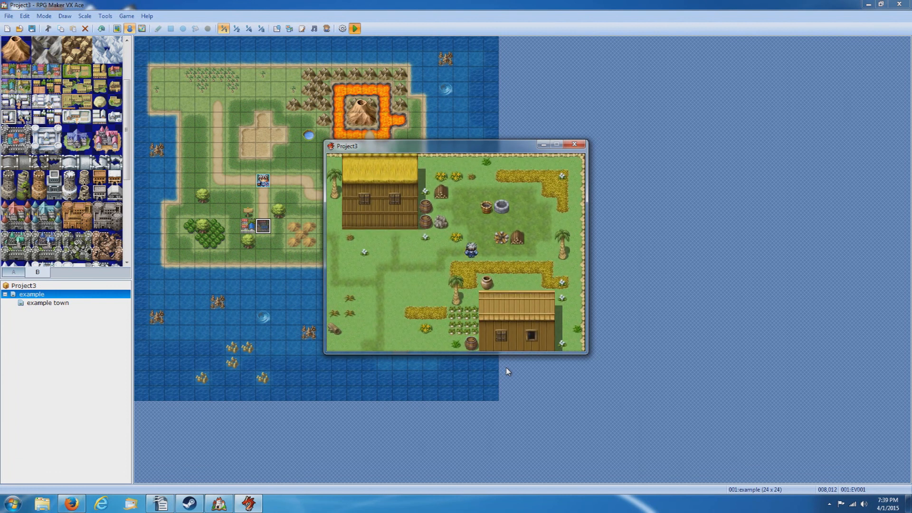
pyautogui.press('Down')
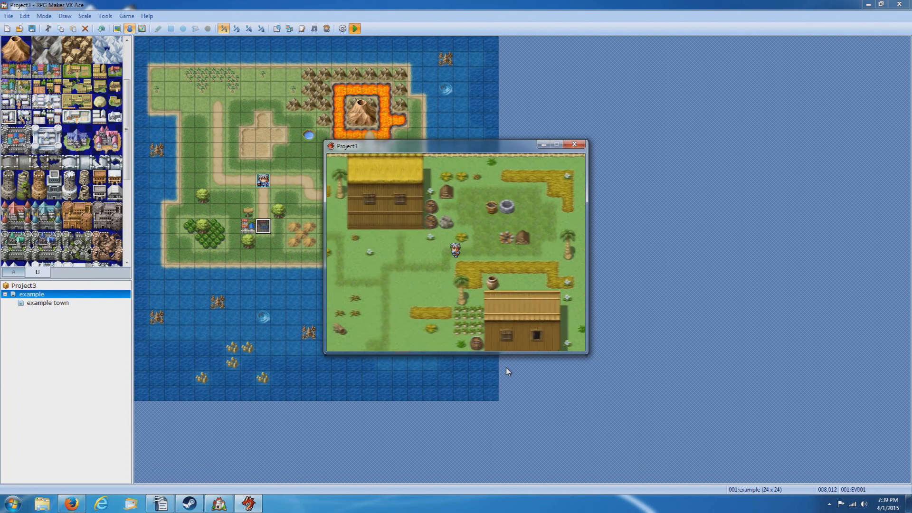
# Walk the character west along the grass path and across the wooden bridge to the river's west bank.
pyautogui.press('Left')
pyautogui.press('Left')
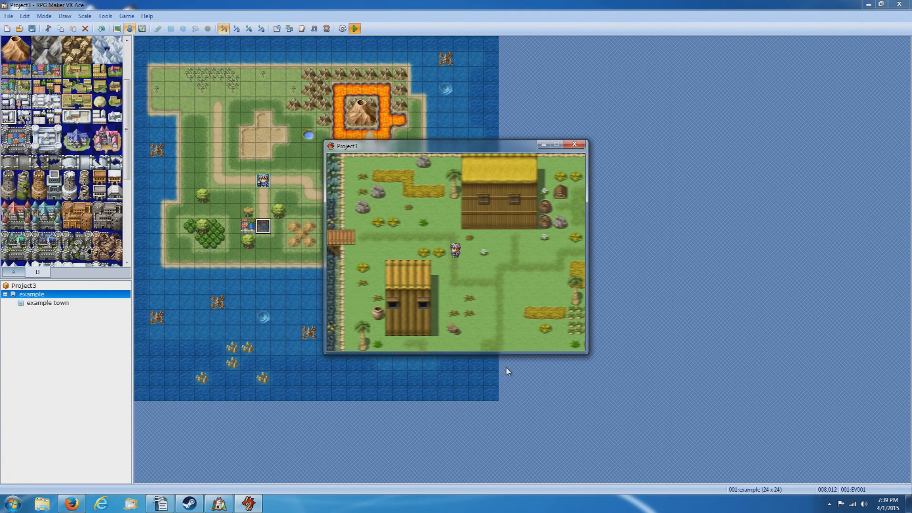
pyautogui.press('Up')
pyautogui.press('Down')
pyautogui.press('Left')
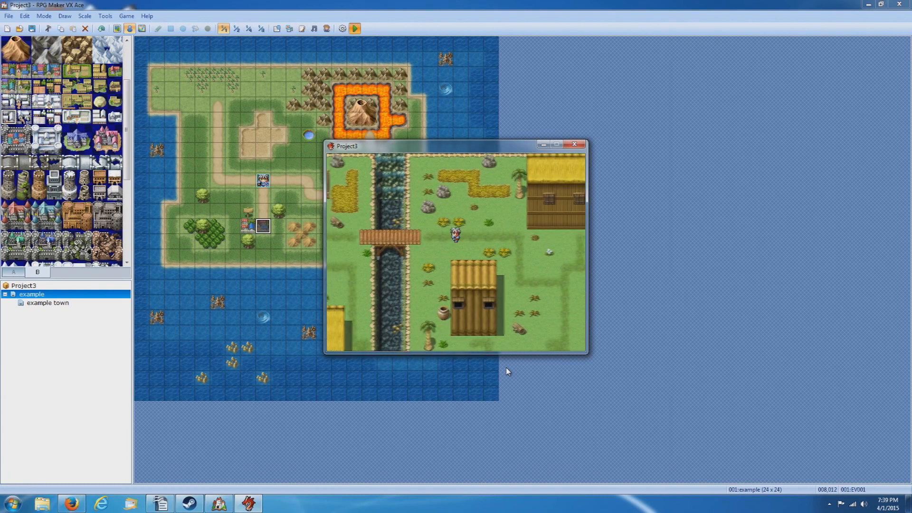
pyautogui.press('Left')
pyautogui.press('Up')
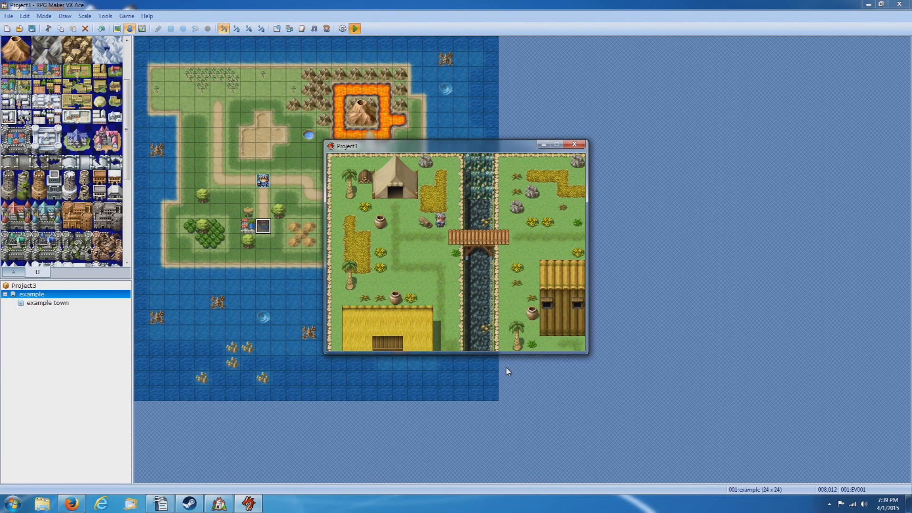
# Walk the character around the west bank between the tent and the large thatched house to check passability.
pyautogui.press('Down')
pyautogui.press('Up')
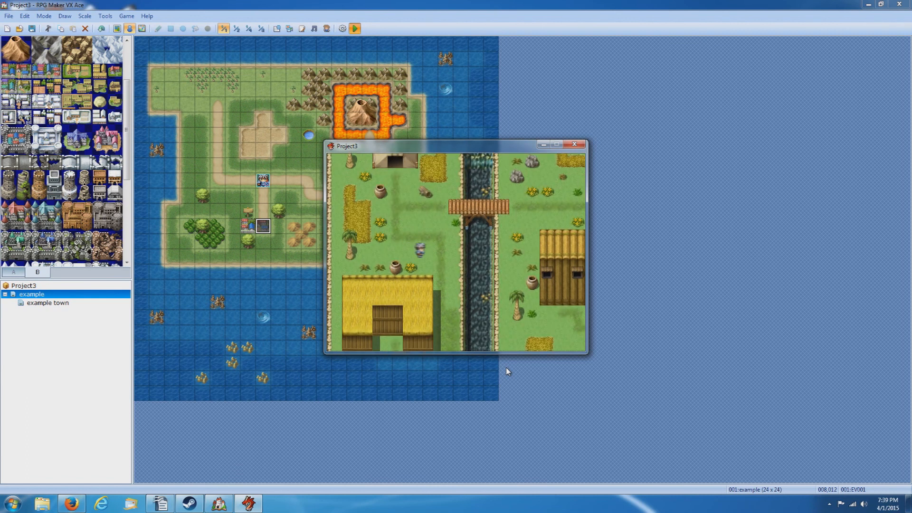
pyautogui.press('Right')
pyautogui.press('Up')
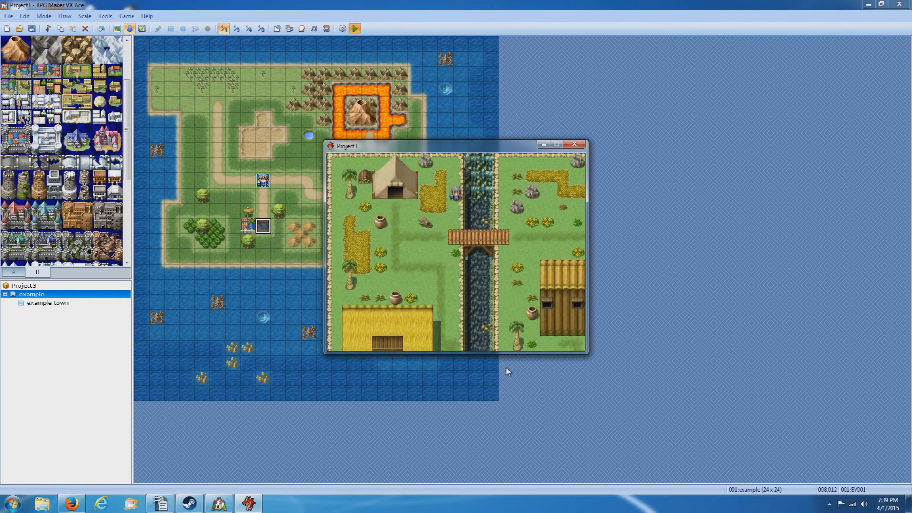
pyautogui.press('Down')
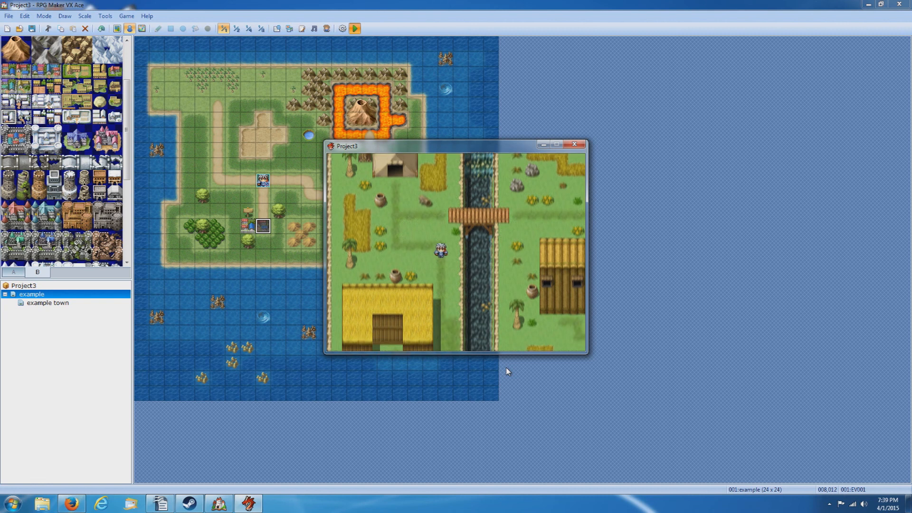
# Walk the character south along the east side of the large thatched house, and back north beside the river toward the bridge.
pyautogui.press('Down')
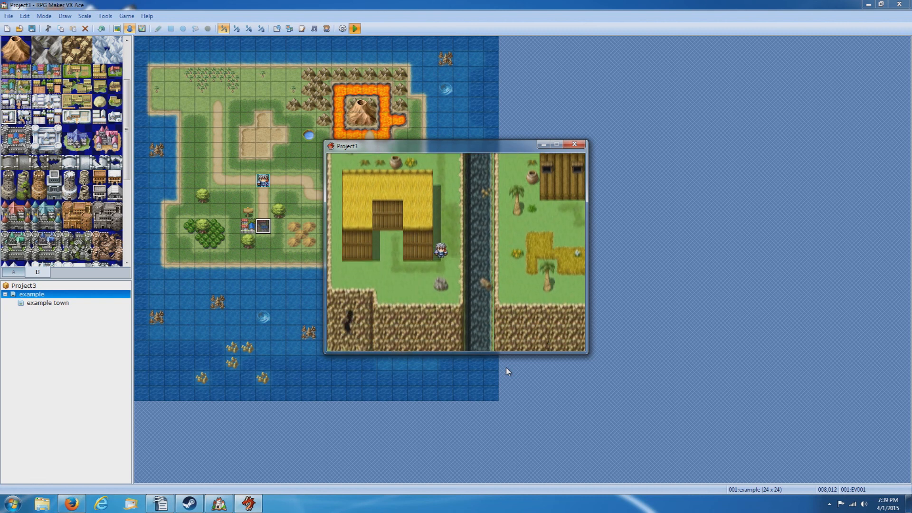
pyautogui.press('Up')
pyautogui.press('Right')
pyautogui.press('Up')
pyautogui.press('Up')
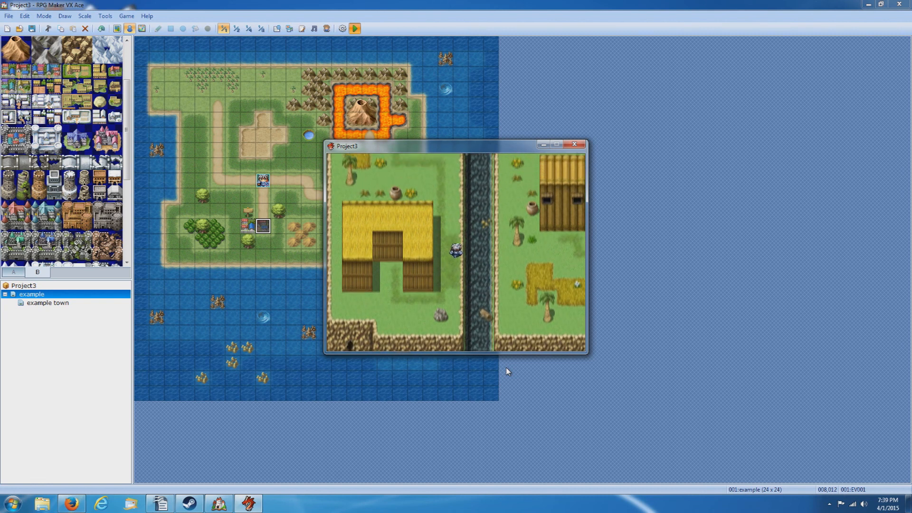
pyautogui.press('Left')
pyautogui.press('Up')
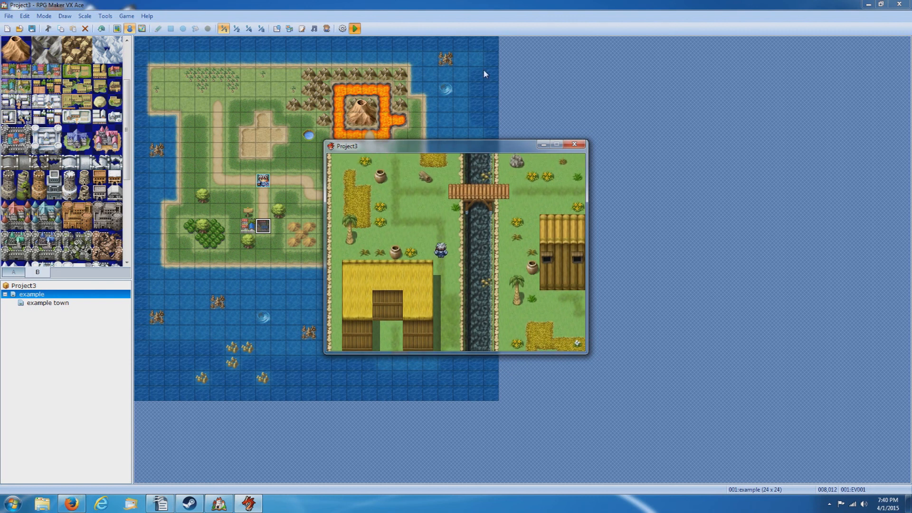